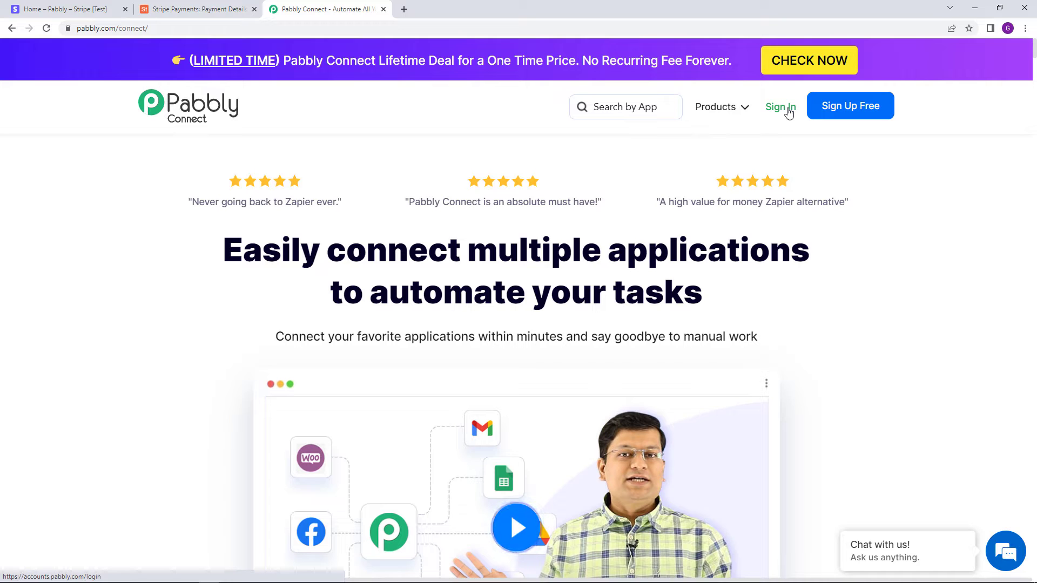
# Step: Sign in to the Pabbly account and open the Pabbly Connect app from the list of all apps
pyautogui.click(786, 108)
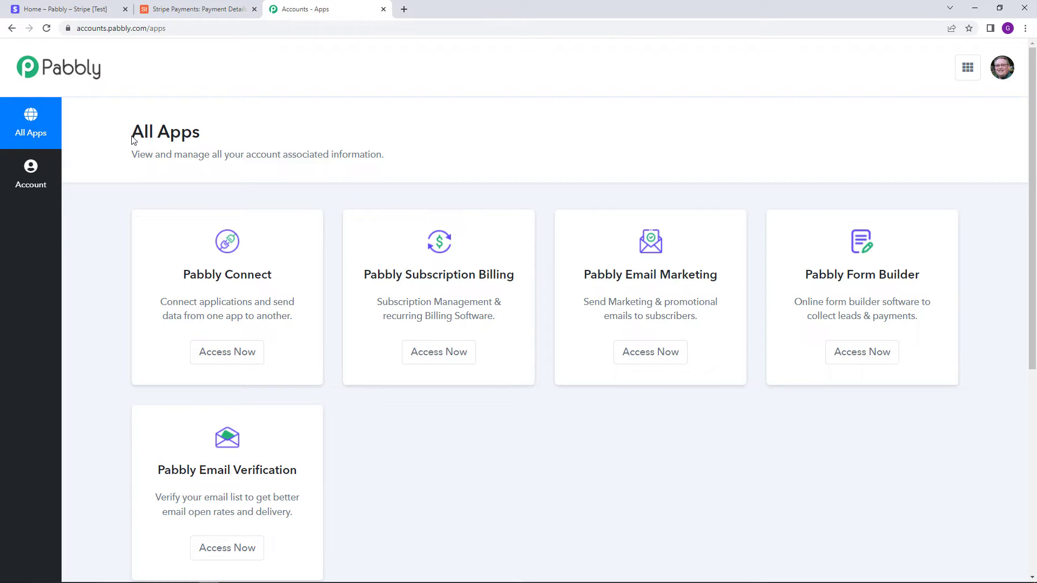
pyautogui.moveTo(132, 138); pyautogui.dragTo(198, 140)
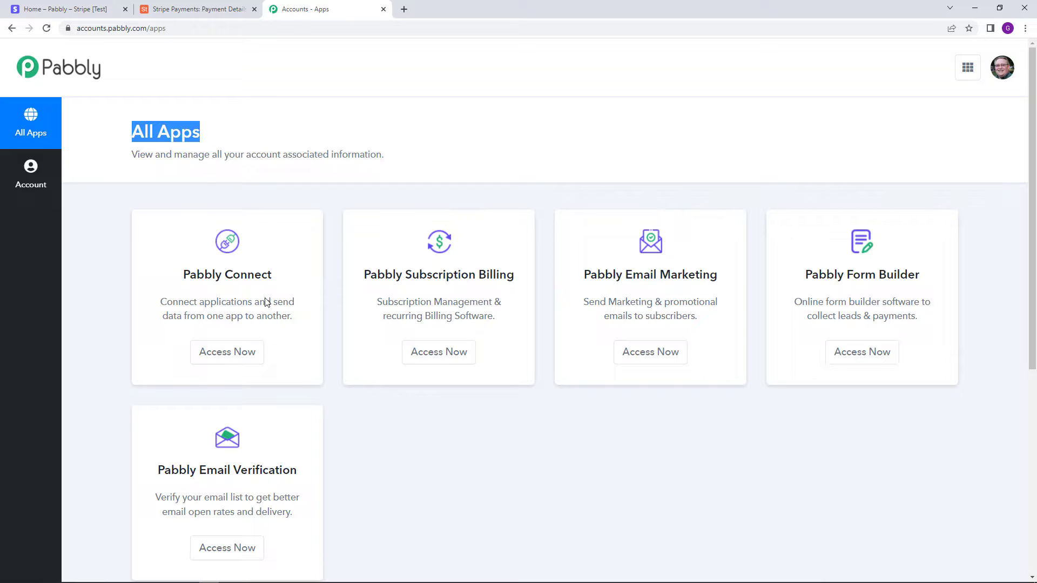
pyautogui.click(251, 352)
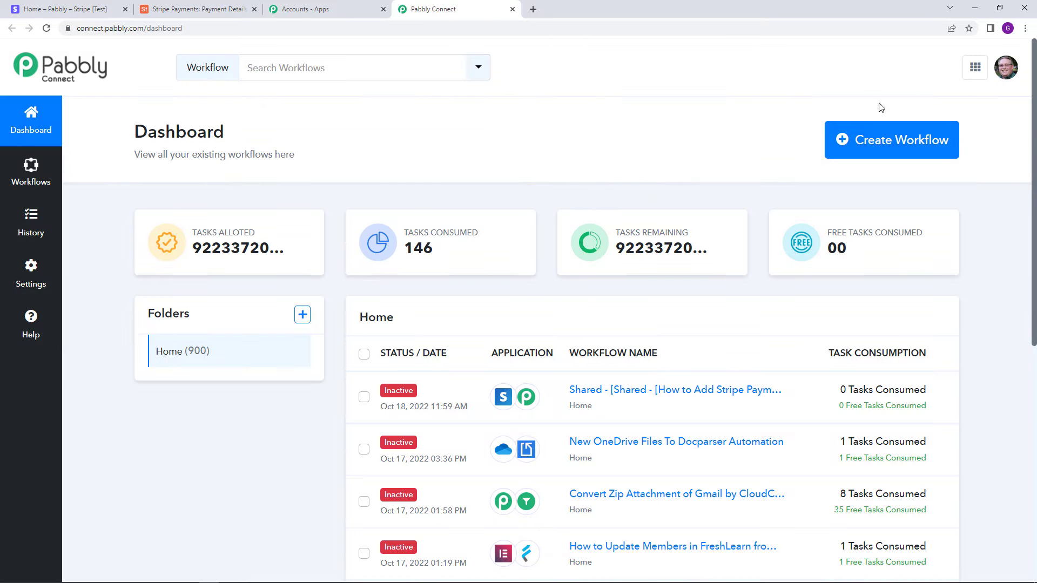
# Step: Create a new workflow named "Stripe Payment Details To Airtable Automation"
pyautogui.click(865, 150)
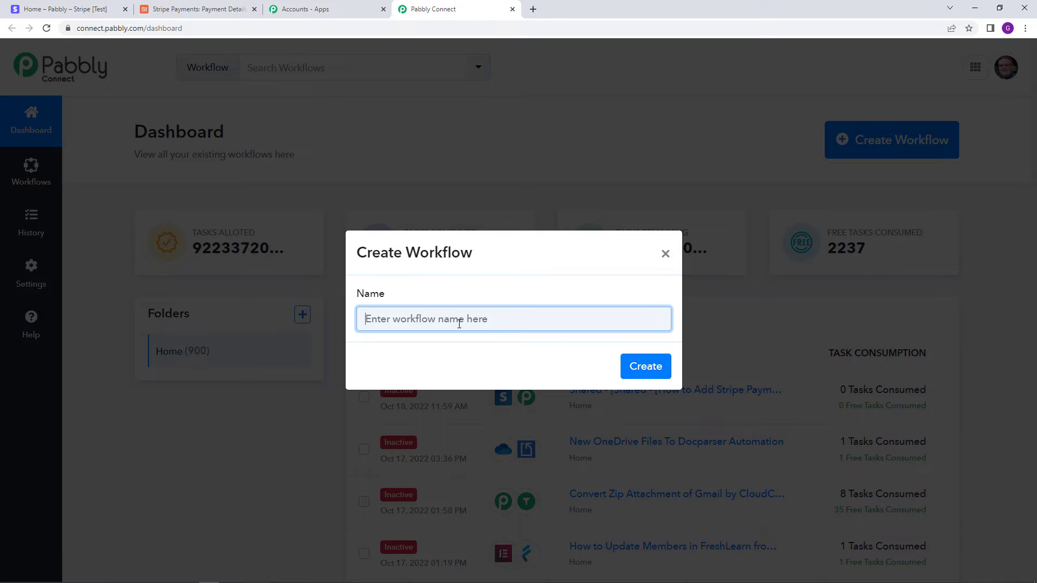
pyautogui.write('Stripe Payment Details To Airtable Au')
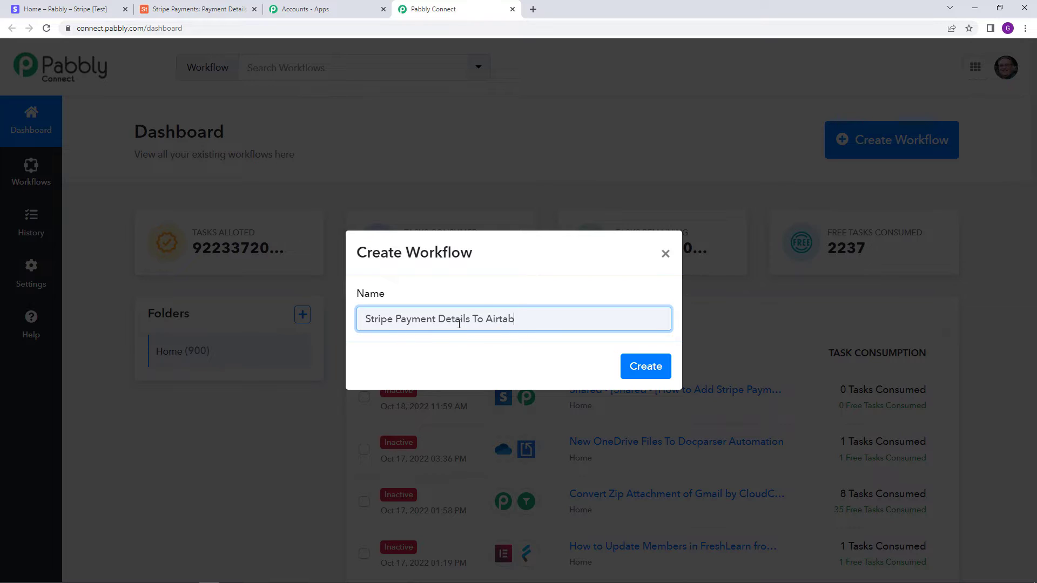
pyautogui.write('tomation')
pyautogui.click(663, 372)
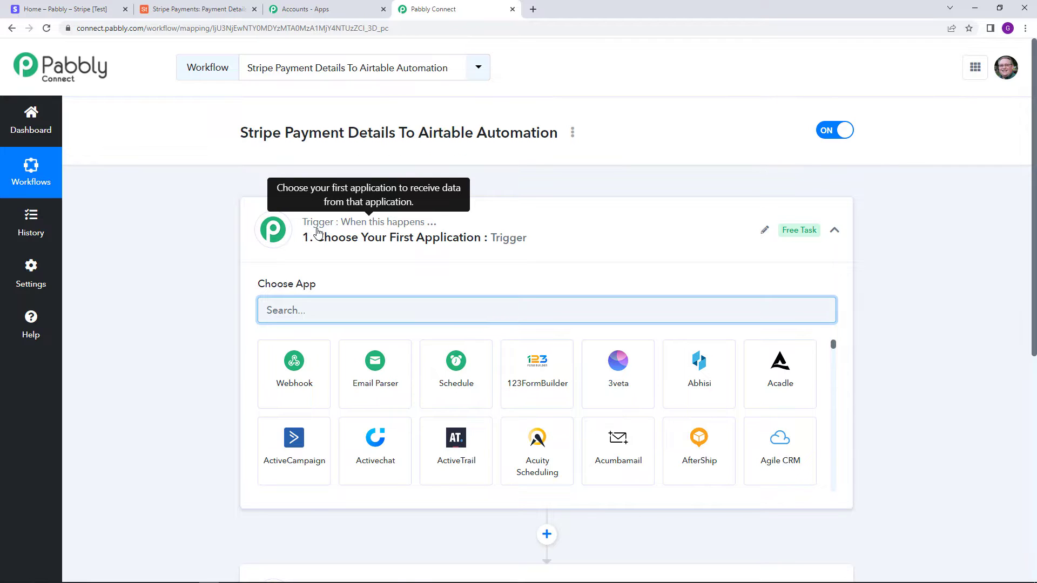
pyautogui.scroll(-3, 329, 280)
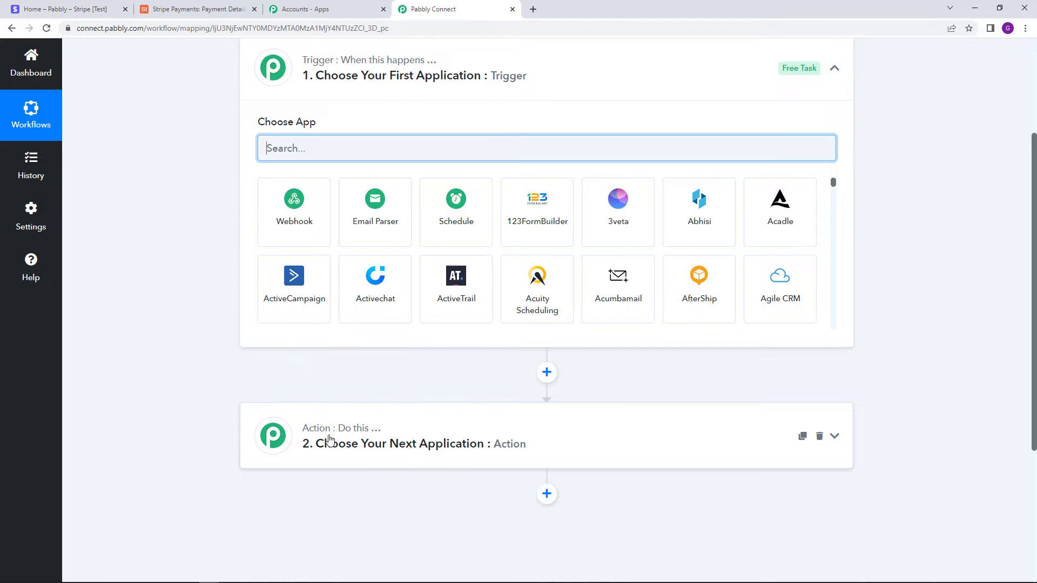
pyautogui.scroll(3, 342, 426)
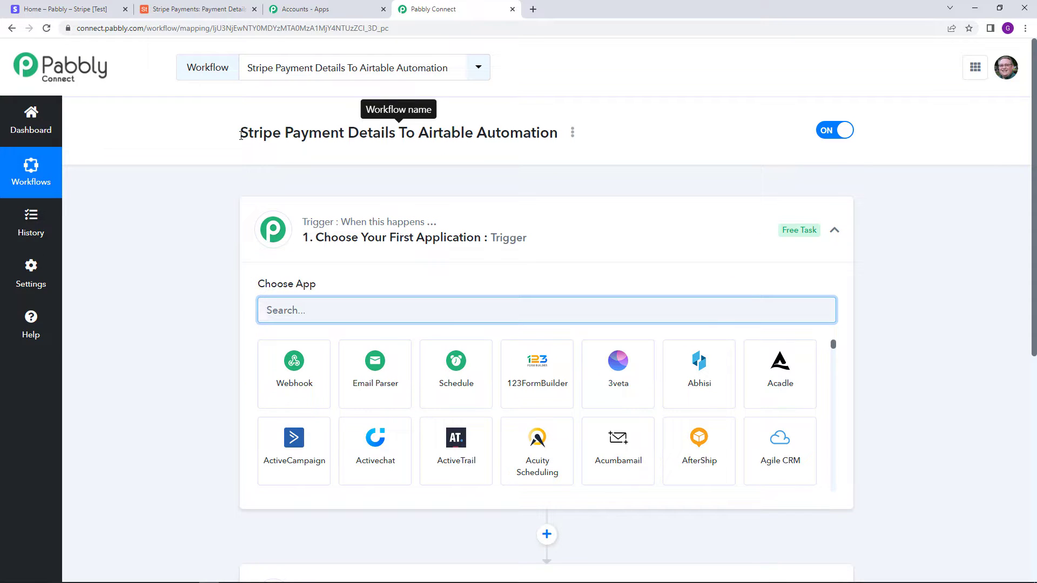
pyautogui.moveTo(241, 135); pyautogui.dragTo(341, 141)
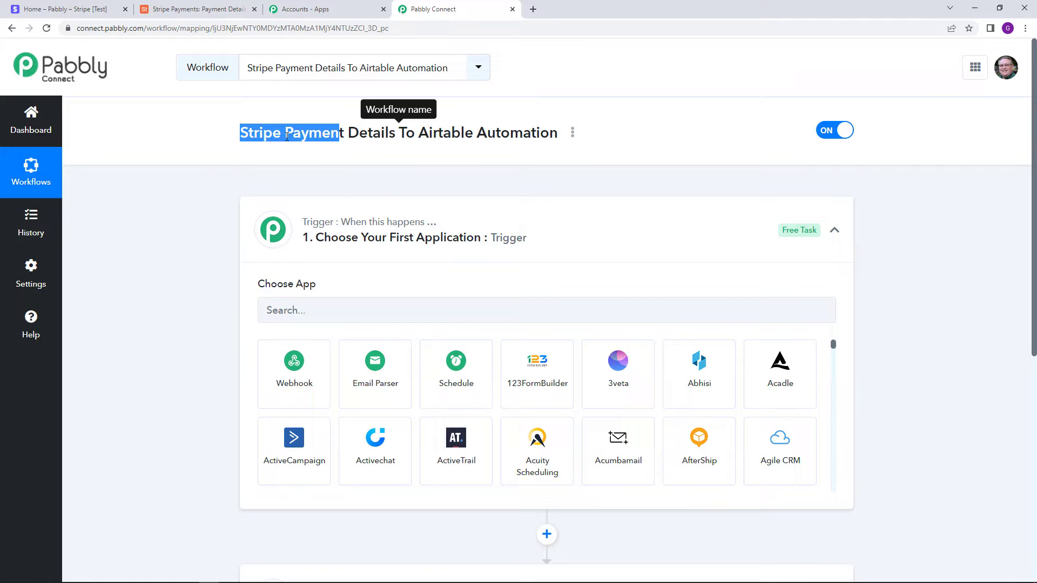
pyautogui.click(326, 156)
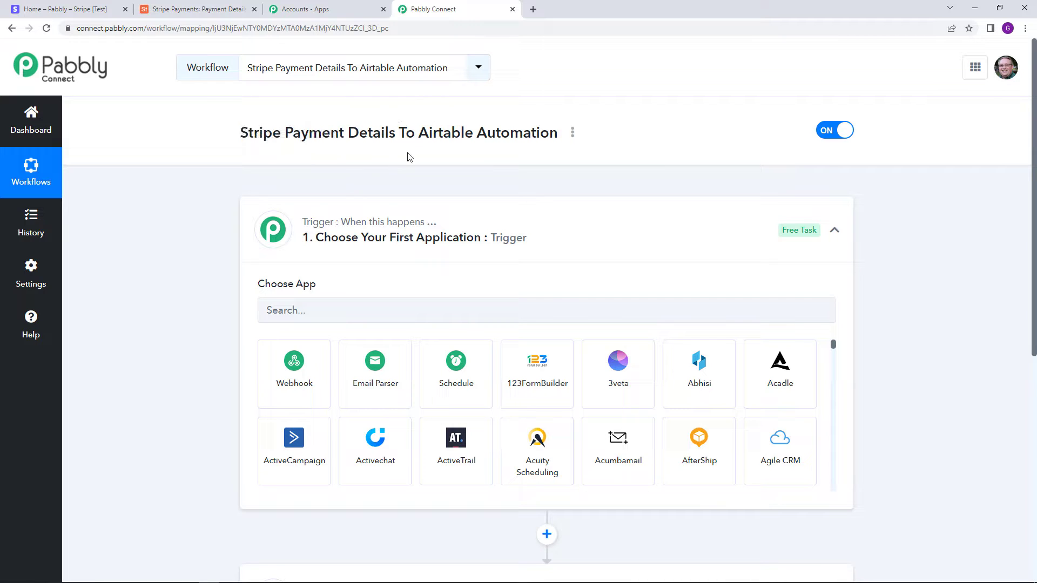
pyautogui.moveTo(419, 134); pyautogui.dragTo(477, 136)
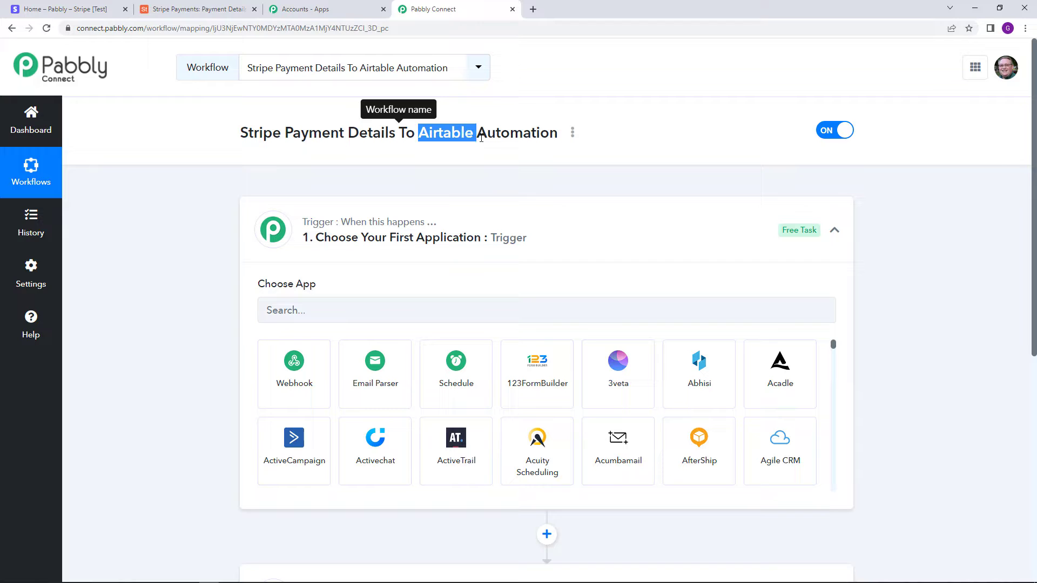
# Step: Search for Stripe and choose it as the workflow's trigger application
pyautogui.scroll(-1, 430, 226)
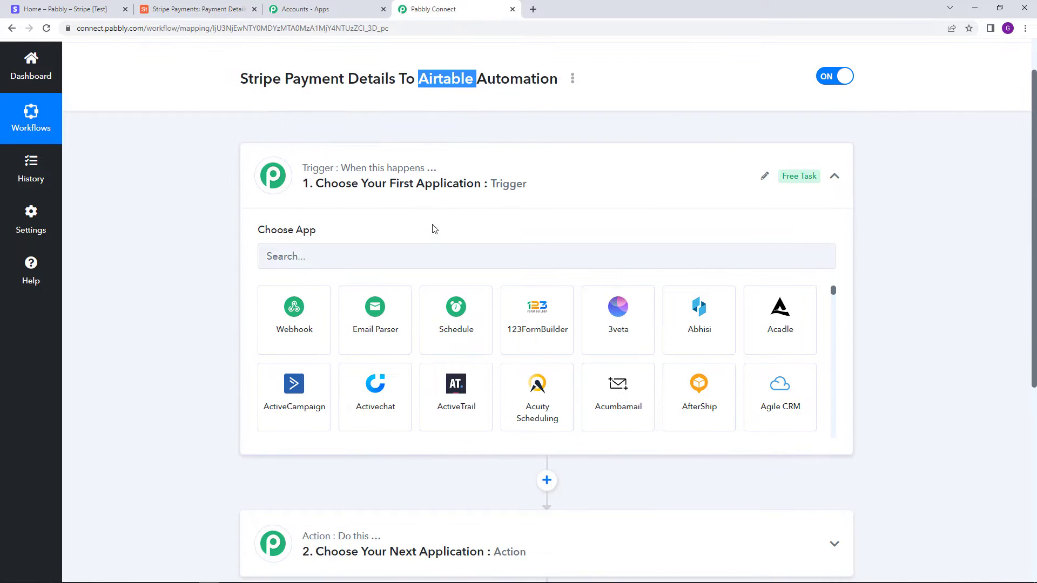
pyautogui.click(394, 257)
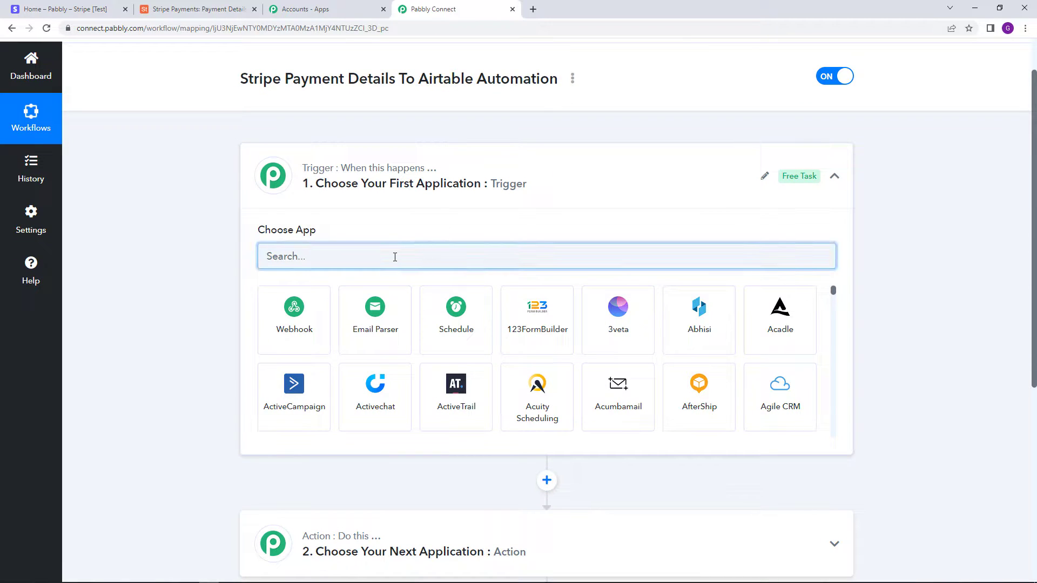
pyautogui.write('St')
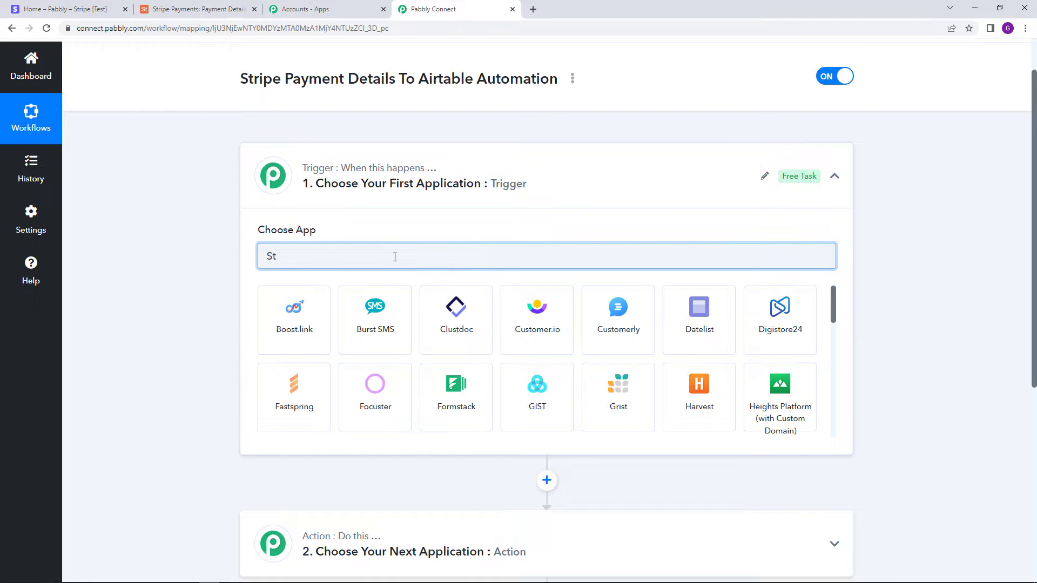
pyautogui.write('ripe')
pyautogui.click(311, 340)
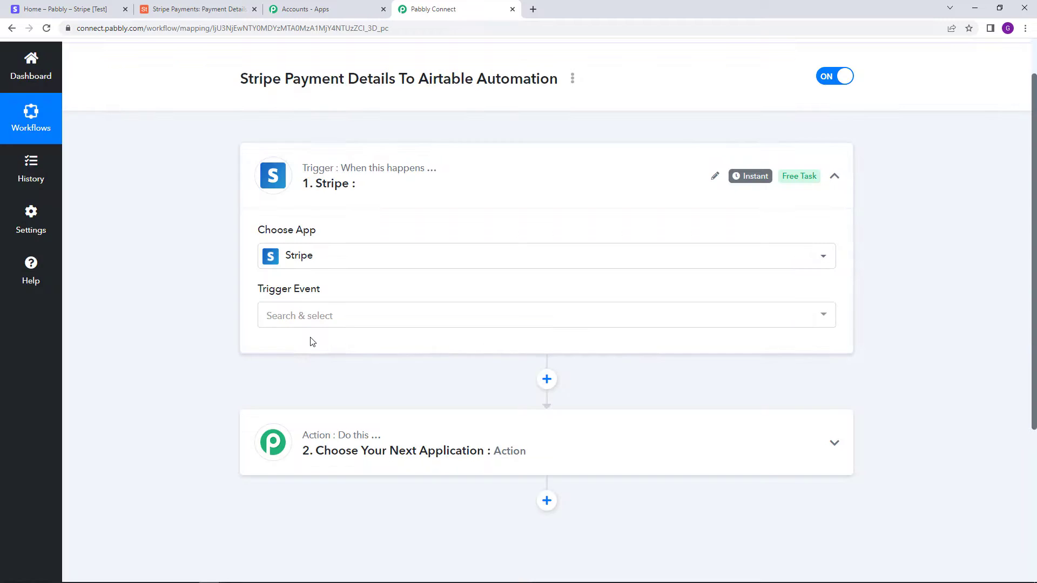
# Step: Set the Stripe trigger event to Checkout Completed
pyautogui.moveTo(295, 294)
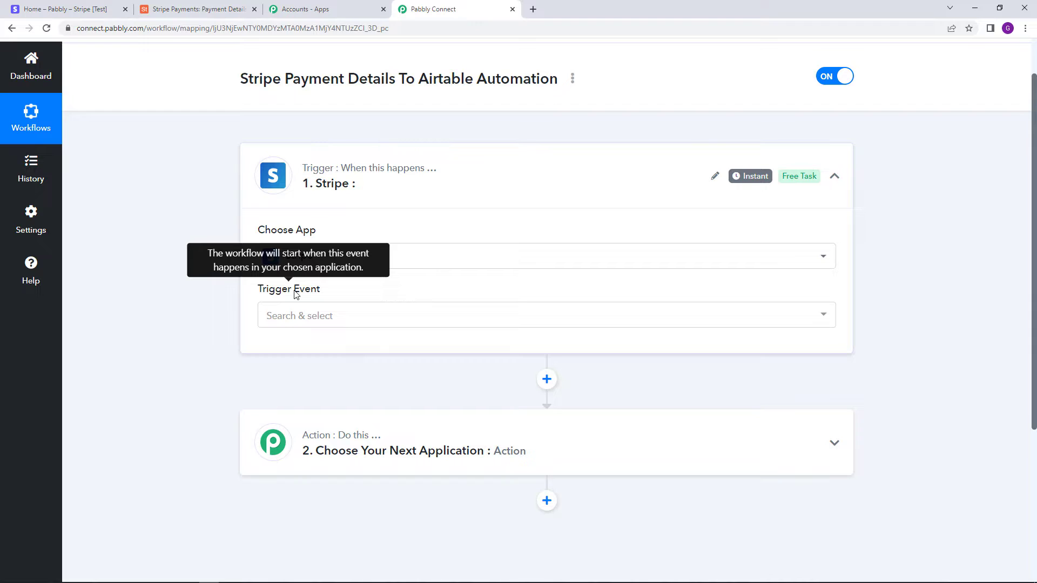
pyautogui.click(358, 317)
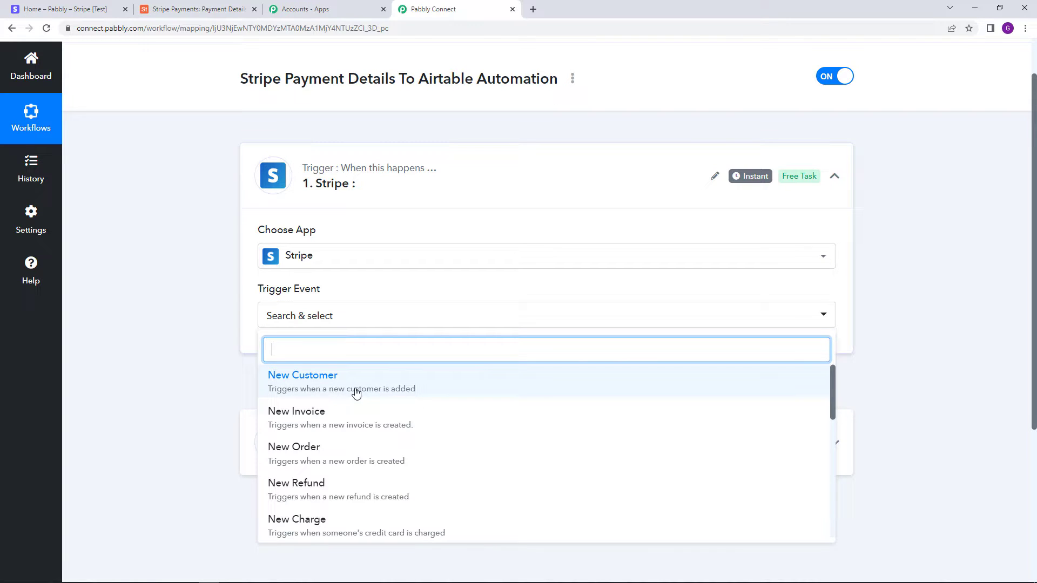
pyautogui.scroll(-1, 355, 393)
pyautogui.scroll(1, 355, 393)
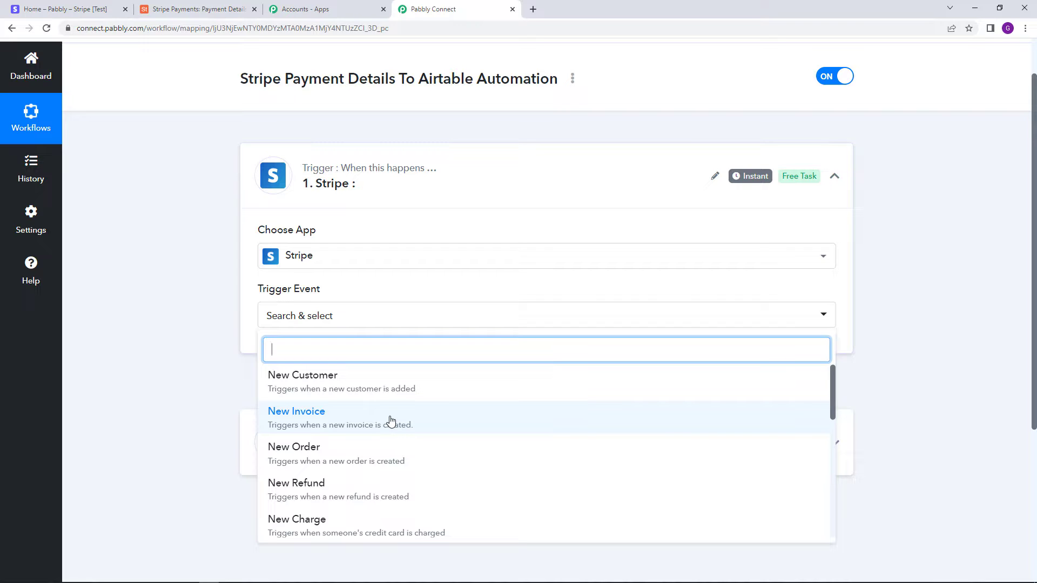
pyautogui.scroll(-10, 391, 421)
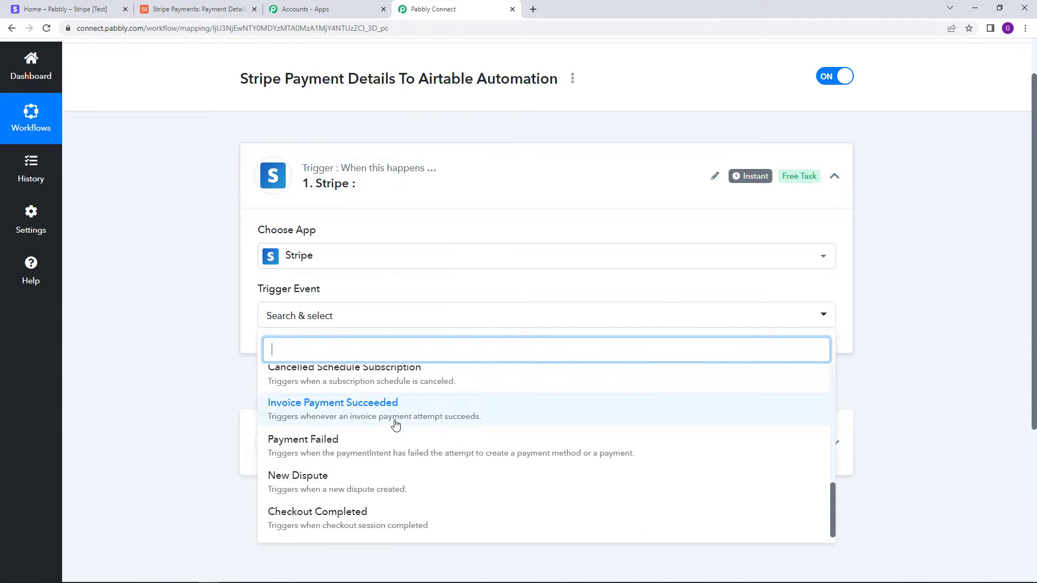
pyautogui.click(347, 527)
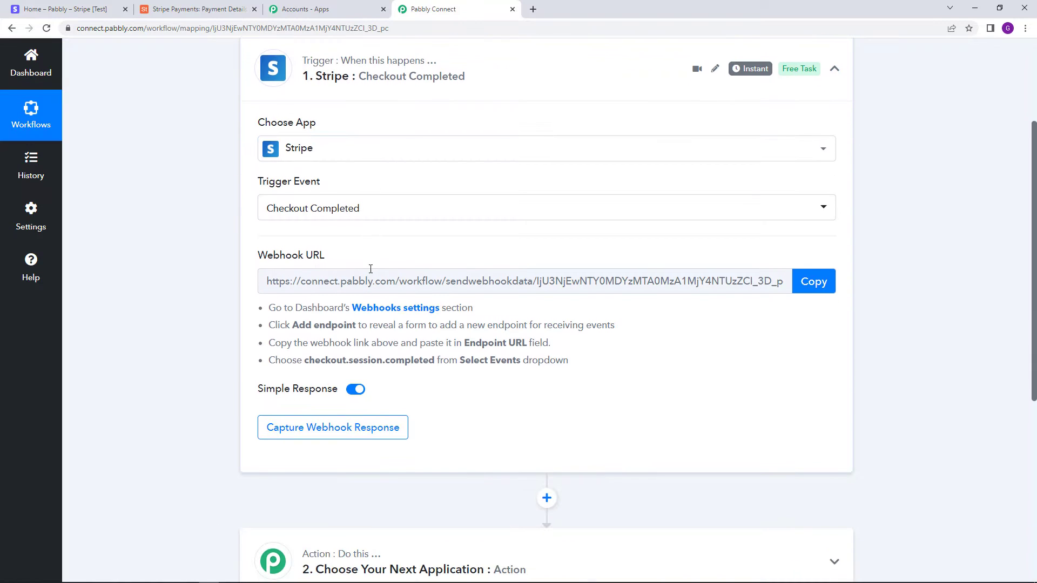
# Step: Copy the trigger's webhook URL and paste it as the endpoint URL of a new hosted webhook endpoint in Stripe's developer settings
pyautogui.moveTo(258, 255); pyautogui.dragTo(325, 259)
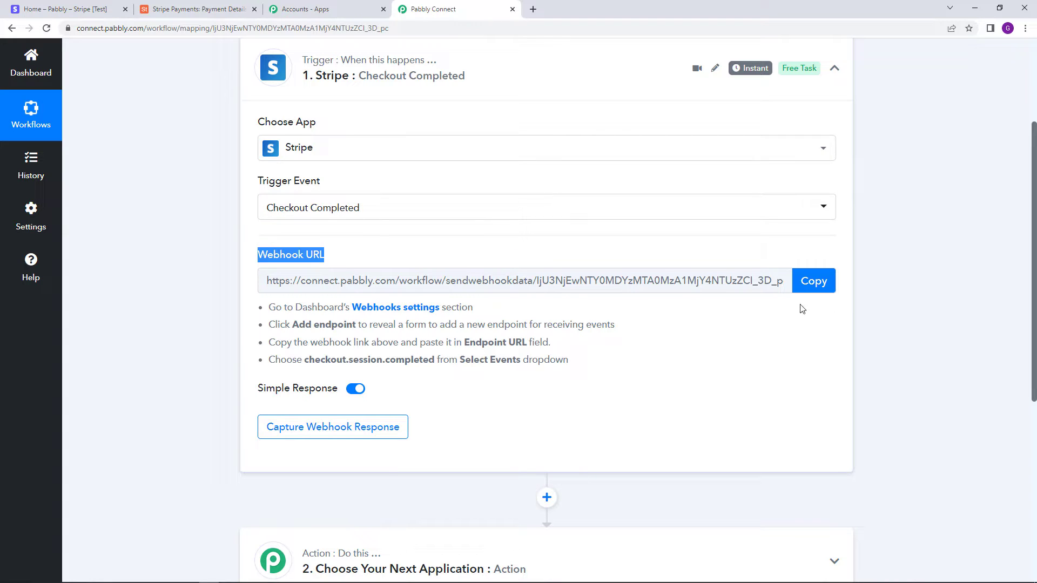
pyautogui.click(821, 286)
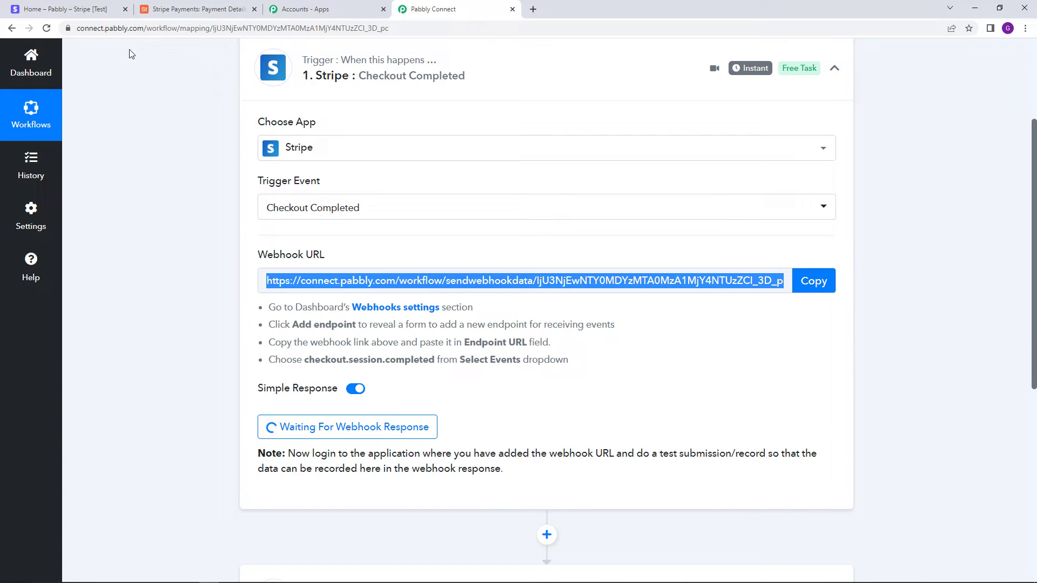
pyautogui.click(90, 5)
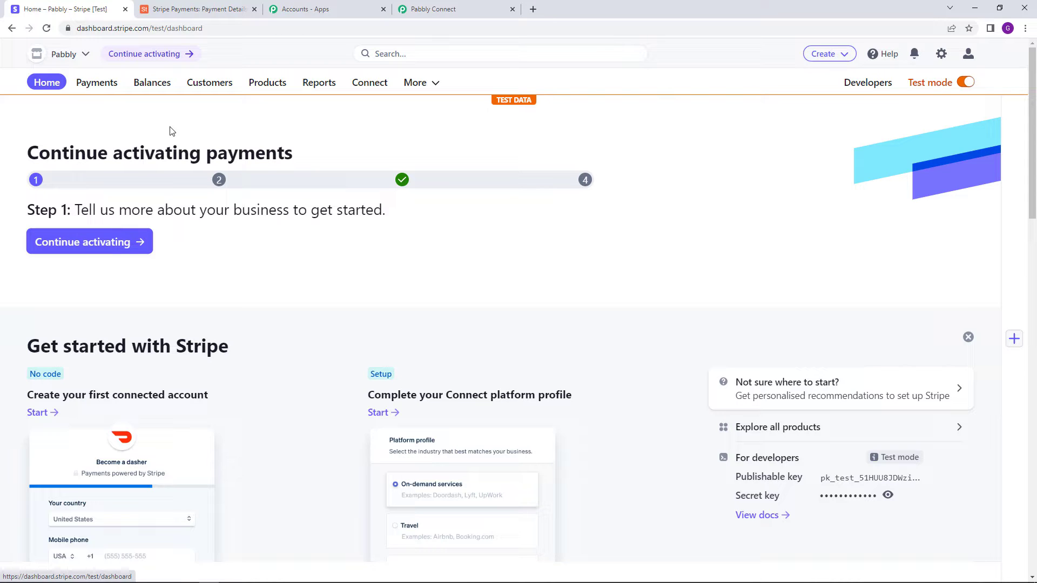
pyautogui.click(859, 86)
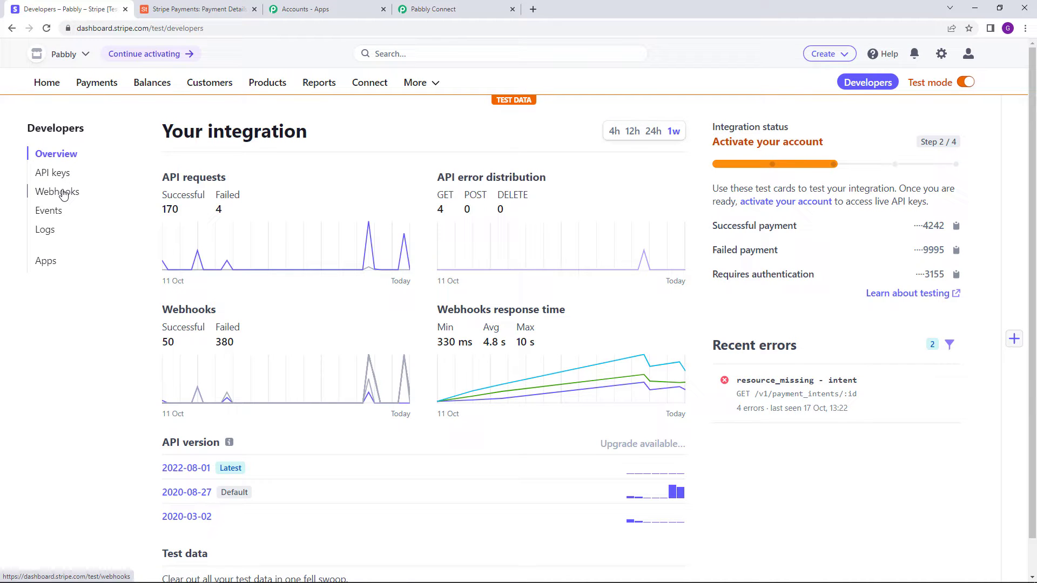
pyautogui.click(63, 193)
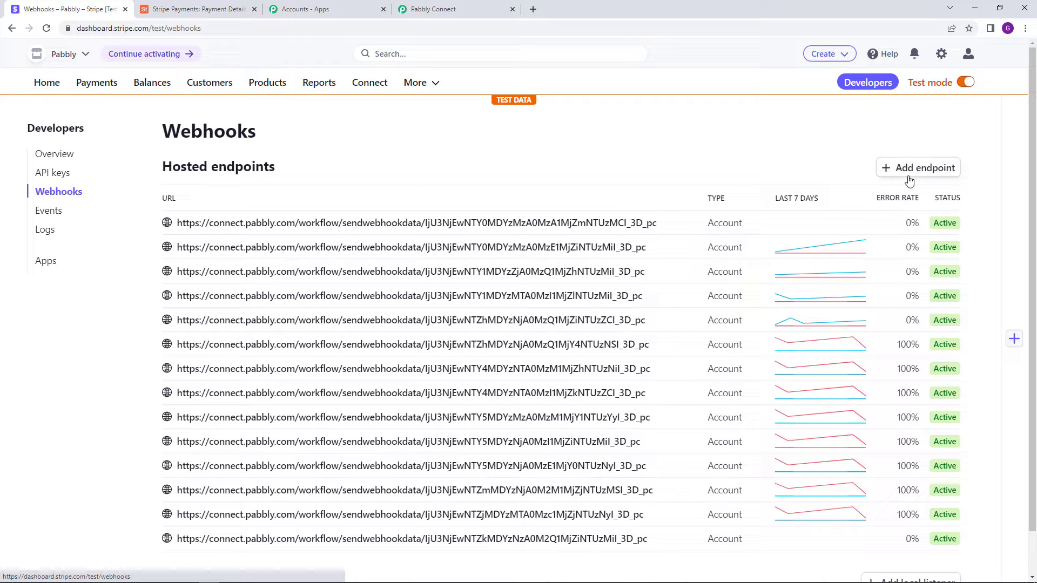
pyautogui.click(894, 168)
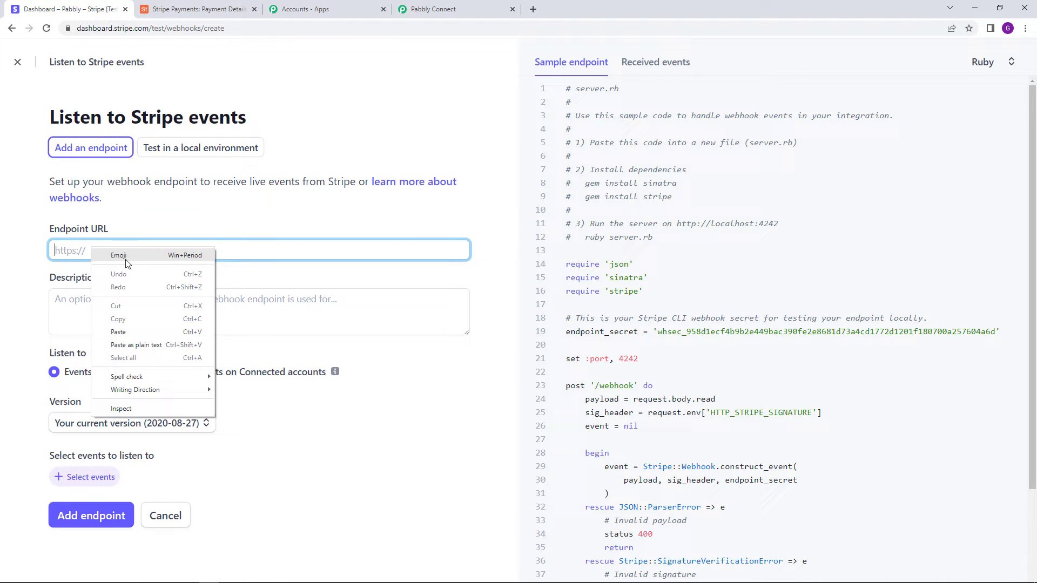
pyautogui.click(168, 332)
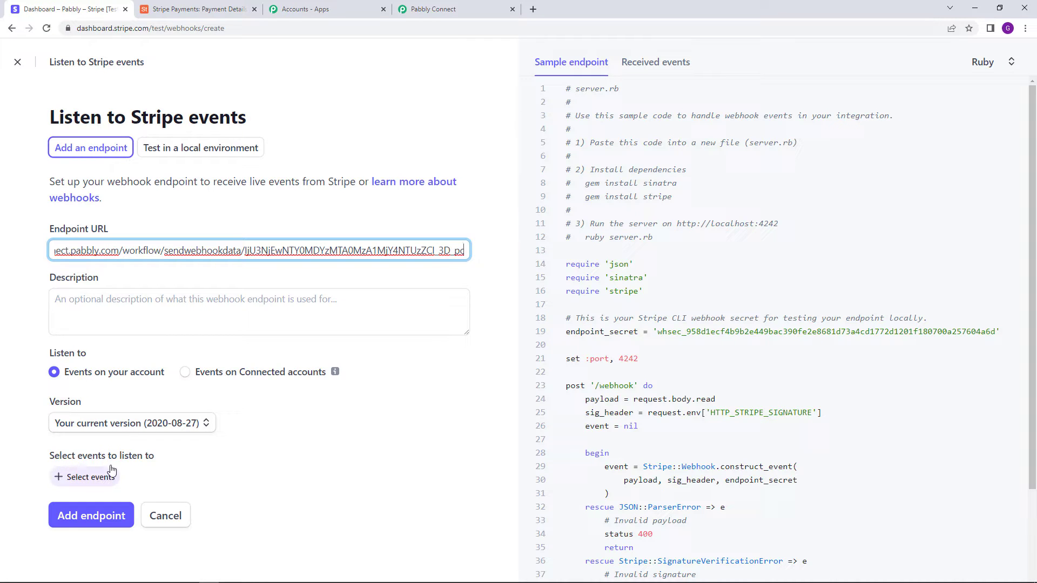
# Step: Check the event required by Pabbly Connect's instructions, select checkout.session.completed for the Stripe webhook, and add the endpoint
pyautogui.click(429, 9)
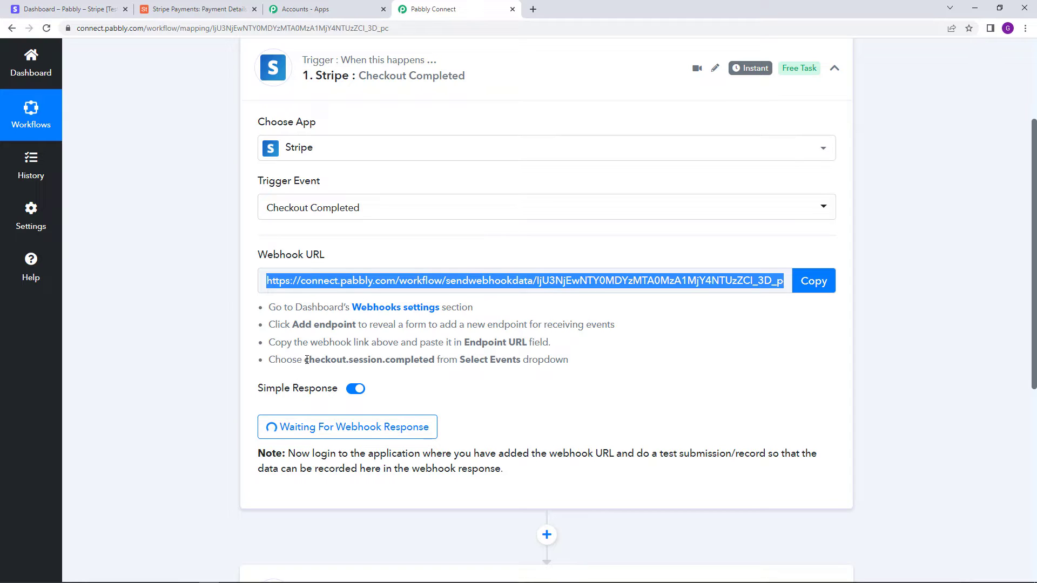
pyautogui.moveTo(304, 361); pyautogui.dragTo(428, 359)
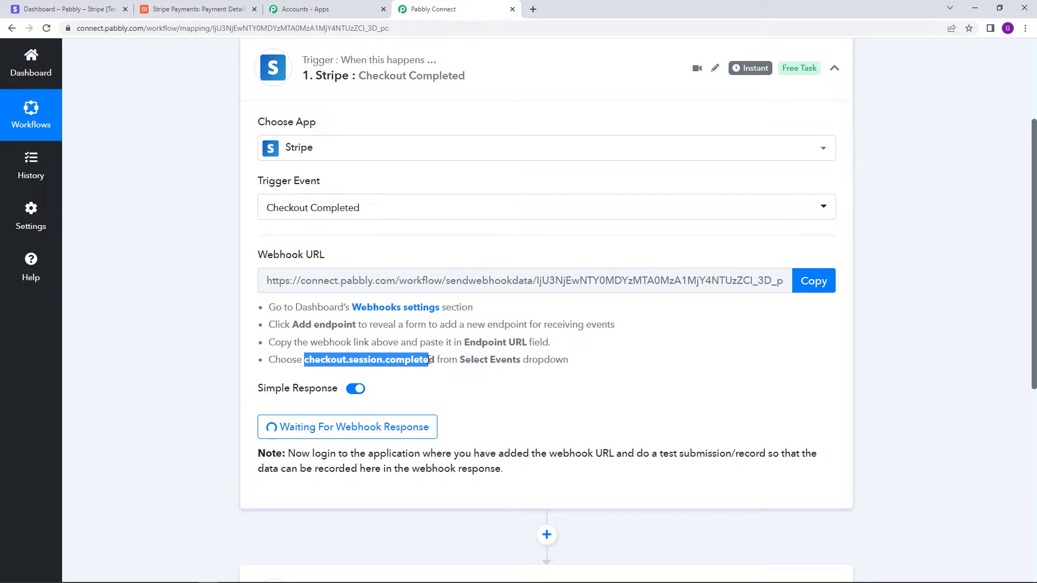
pyautogui.click(117, 4)
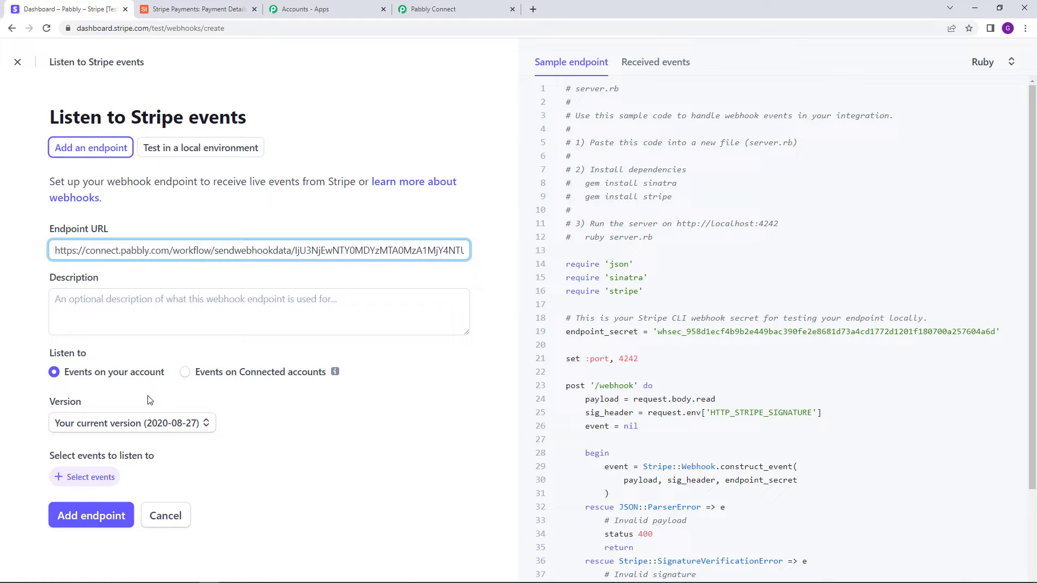
pyautogui.click(101, 477)
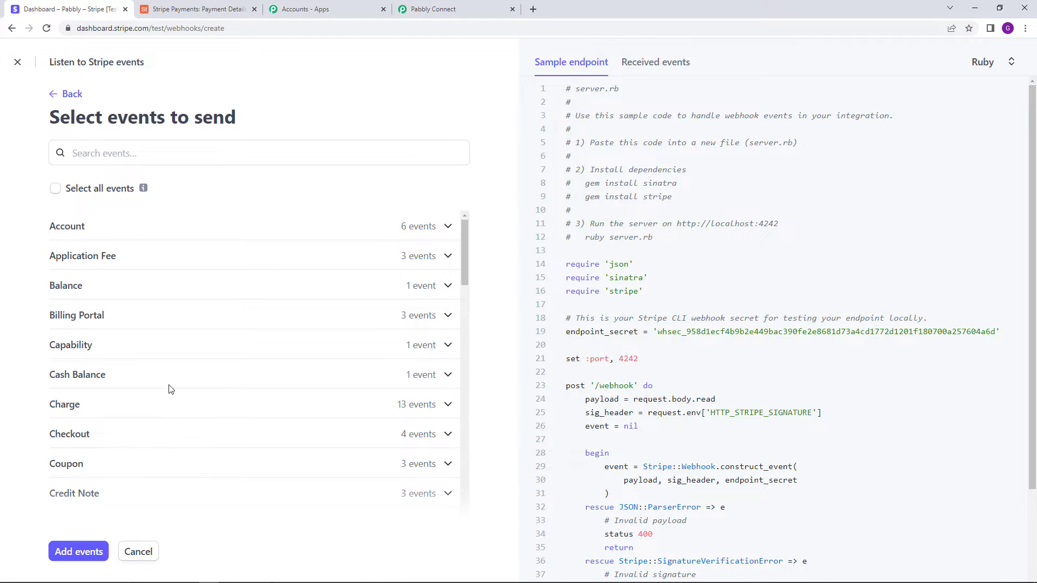
pyautogui.scroll(-1, 167, 387)
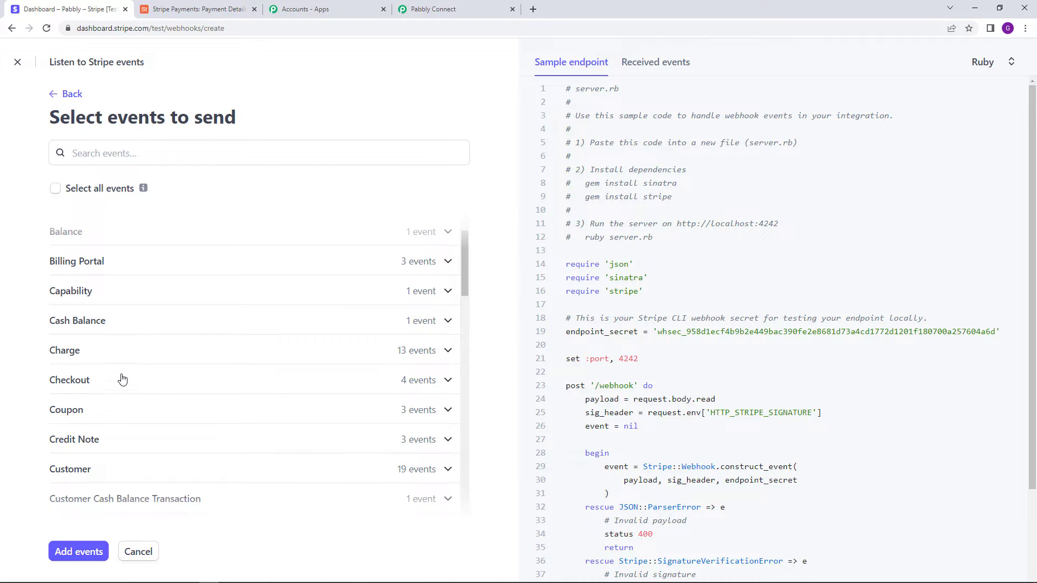
pyautogui.click(122, 379)
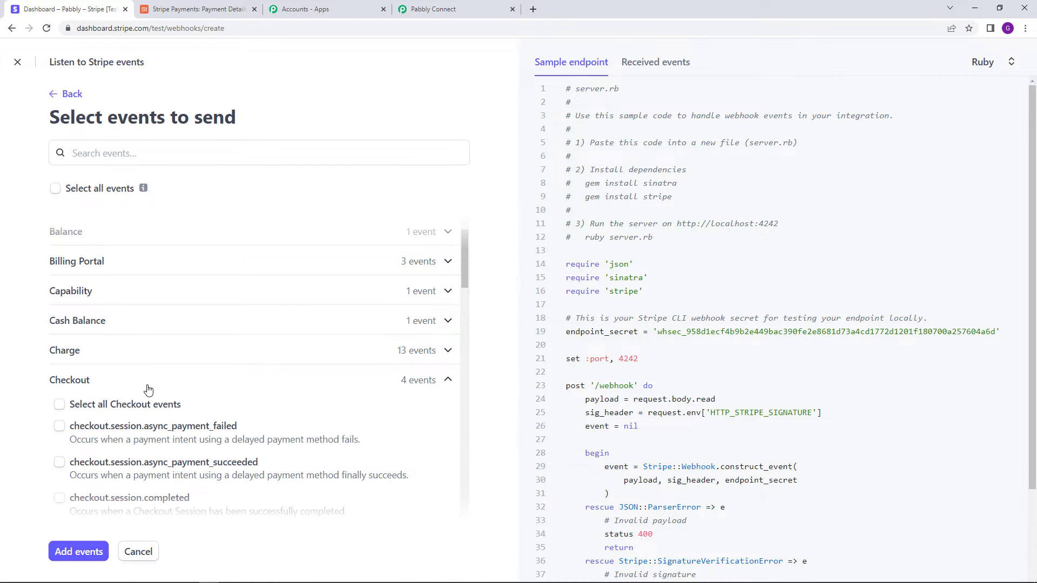
pyautogui.scroll(-1, 152, 400)
pyautogui.scroll(-1, 154, 406)
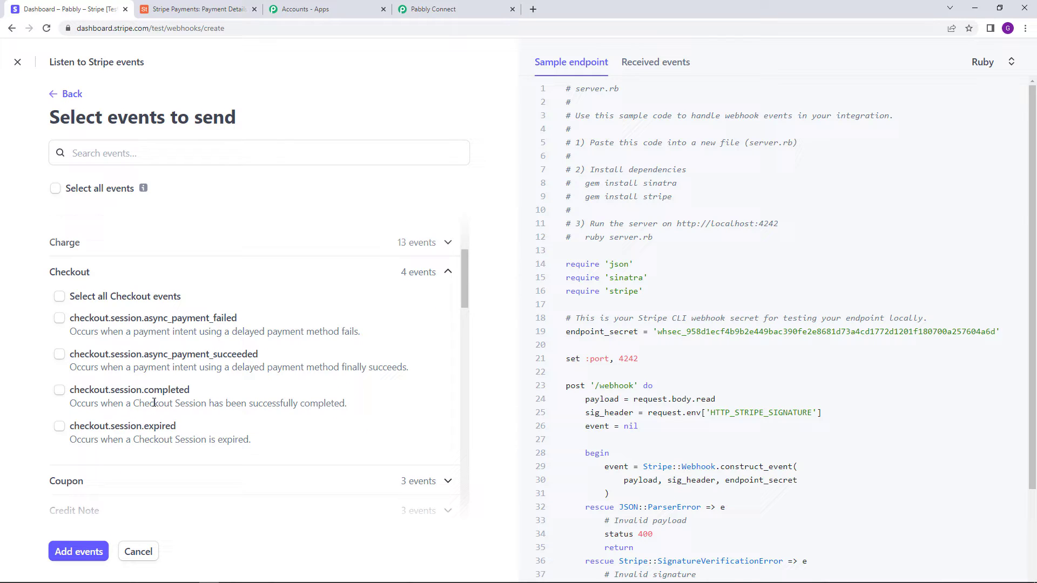
pyautogui.click(61, 391)
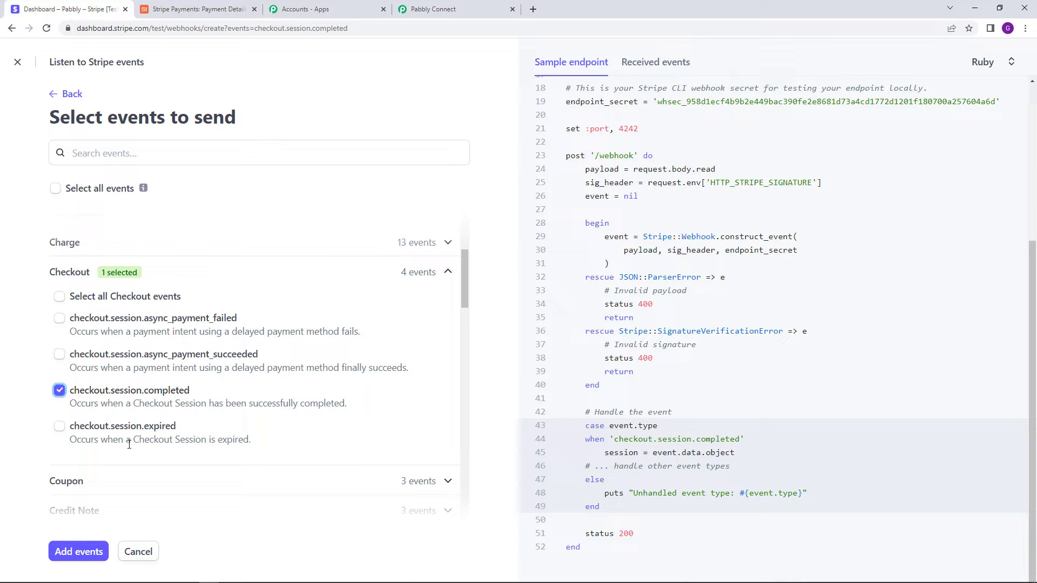
pyautogui.click(89, 552)
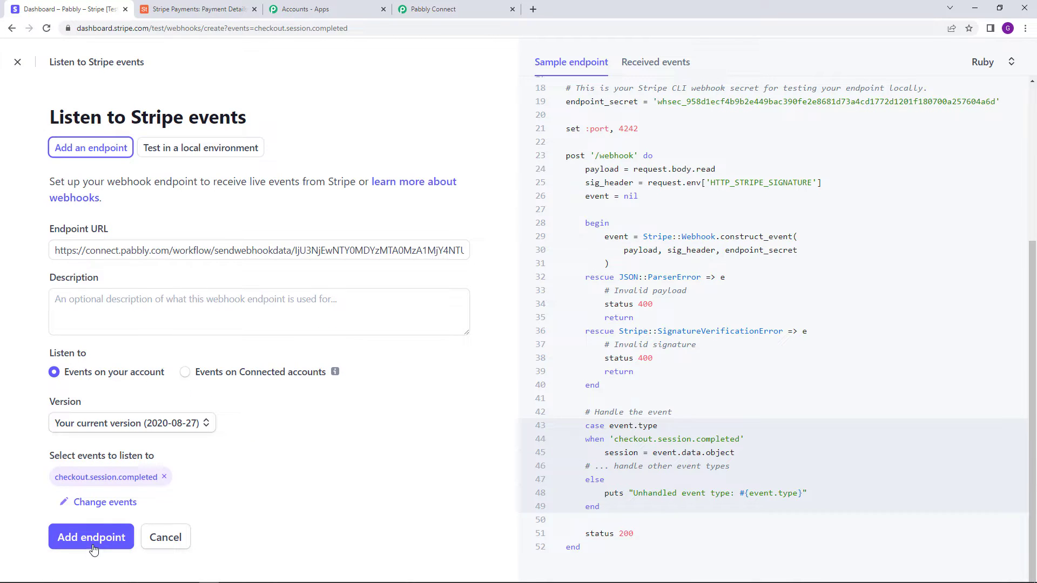
pyautogui.click(90, 538)
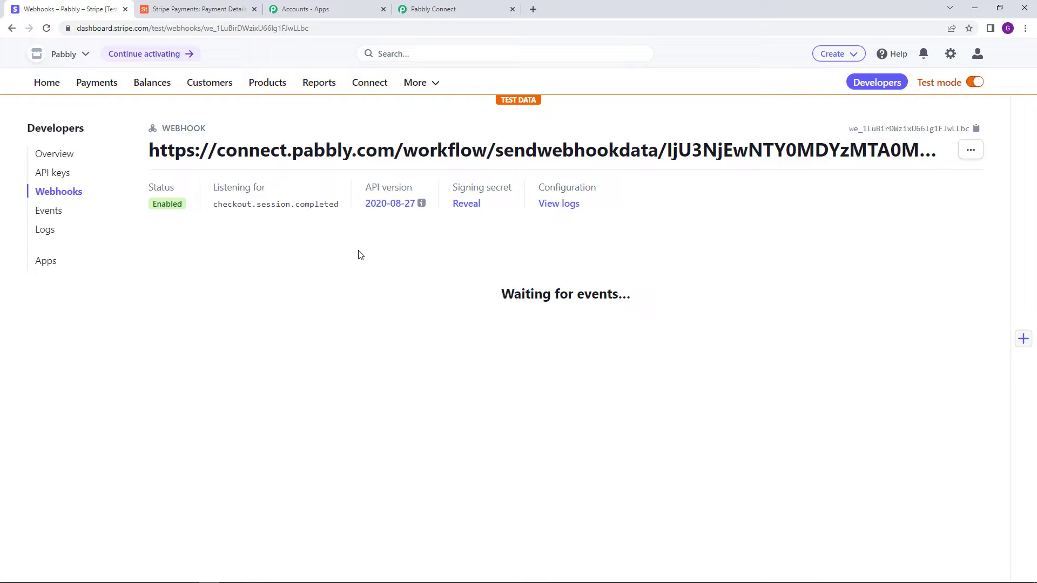
# Step: Switch back to Pabbly Connect and review the Stripe trigger's webhook response status and its note about a test submission
pyautogui.click(456, 8)
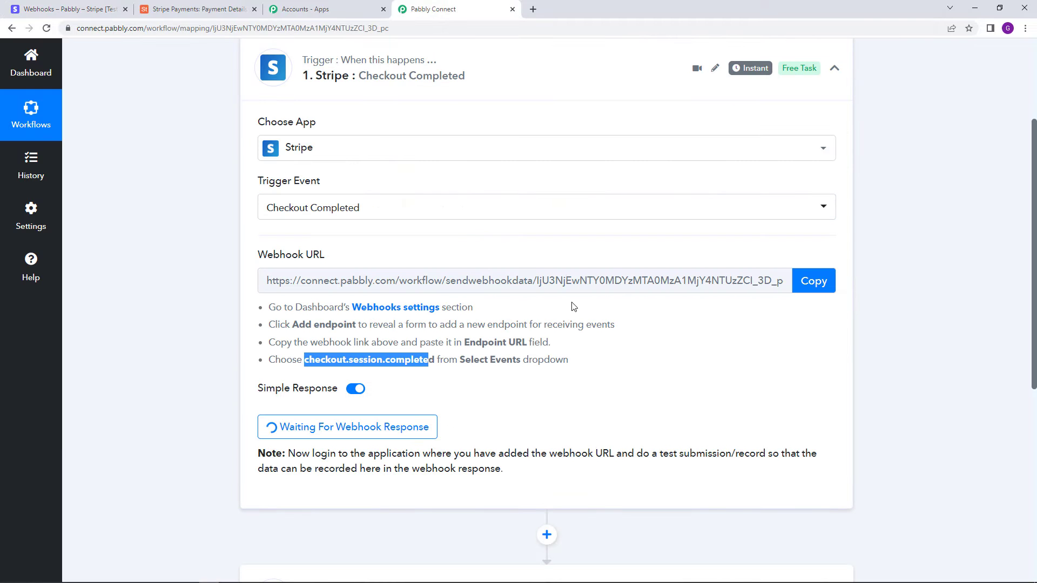
pyautogui.scroll(2, 598, 331)
pyautogui.scroll(-2, 580, 350)
pyautogui.scroll(-1, 574, 403)
pyautogui.click(561, 355)
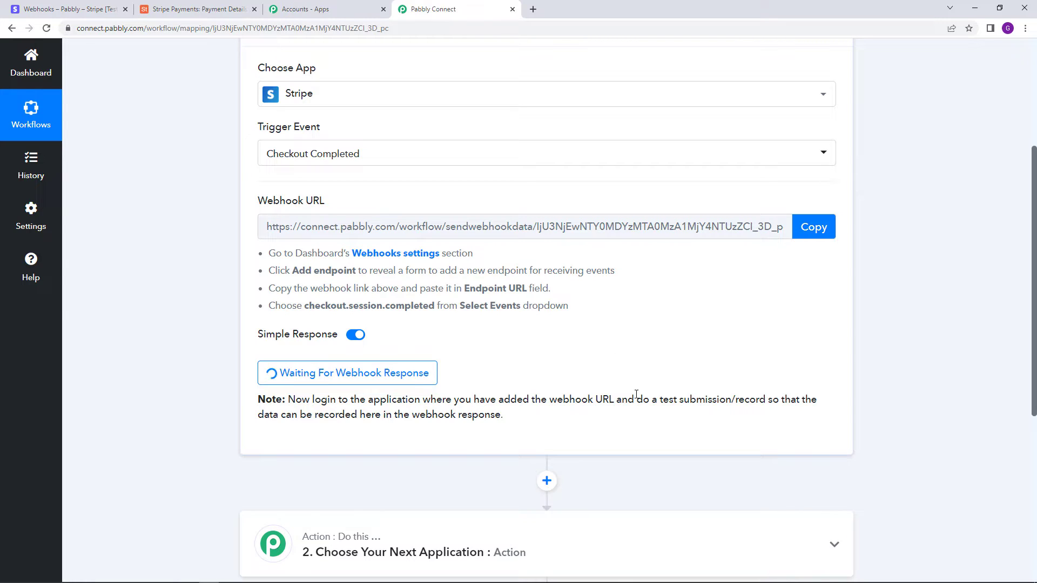
pyautogui.scroll(-1, 560, 356)
pyautogui.scroll(-2, 561, 357)
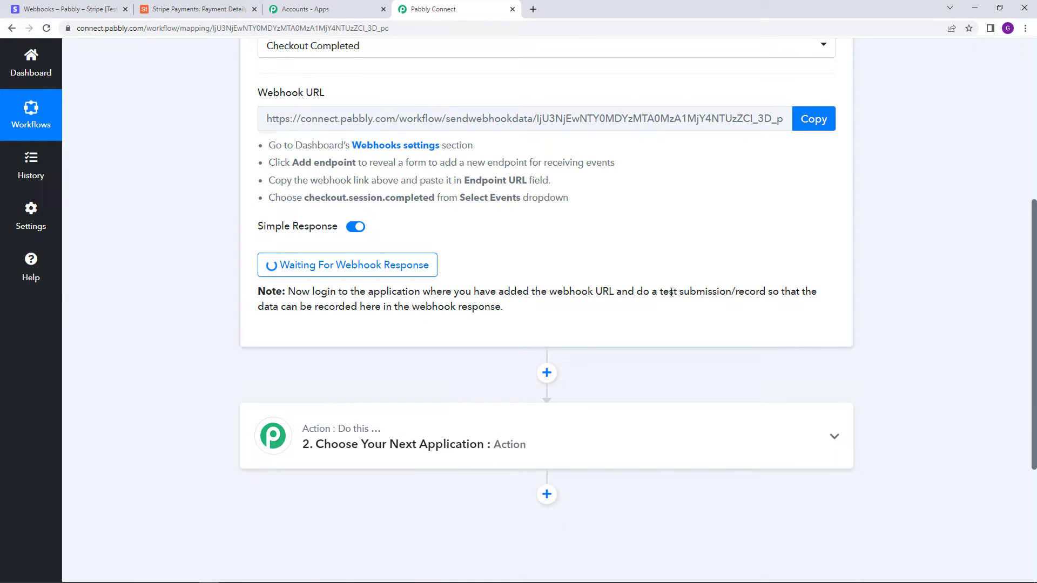
pyautogui.scroll(1, 670, 292)
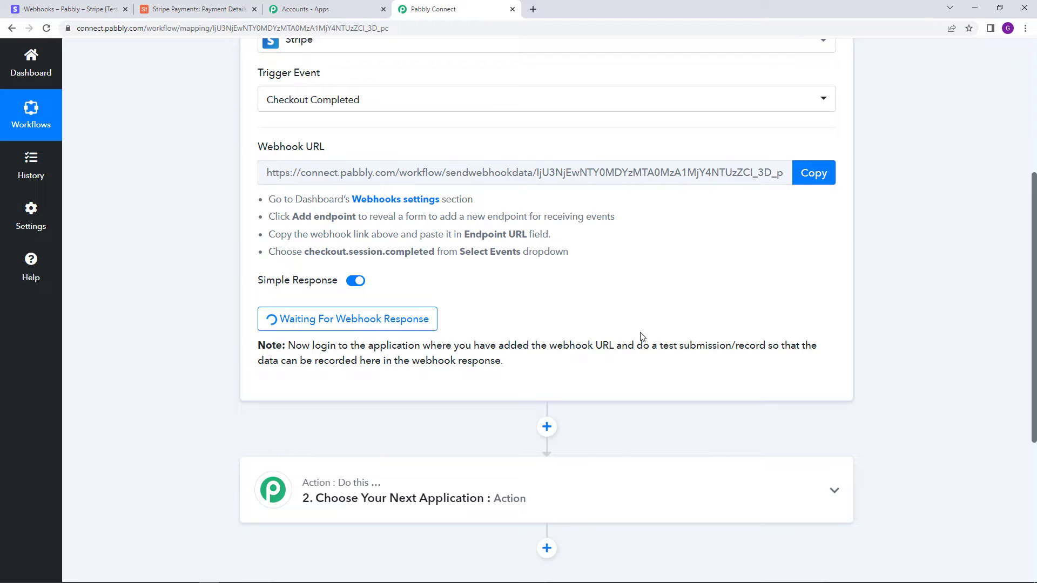
# Step: In Stripe's payment links, copy the Spoken English Notes link and open its checkout page in a new browser tab
pyautogui.click(50, 9)
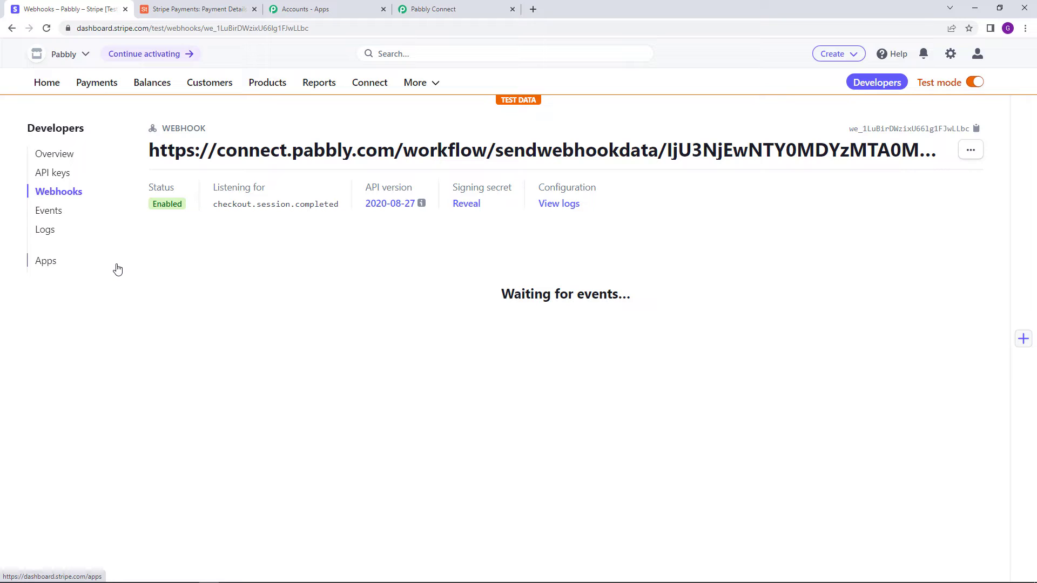
pyautogui.click(109, 88)
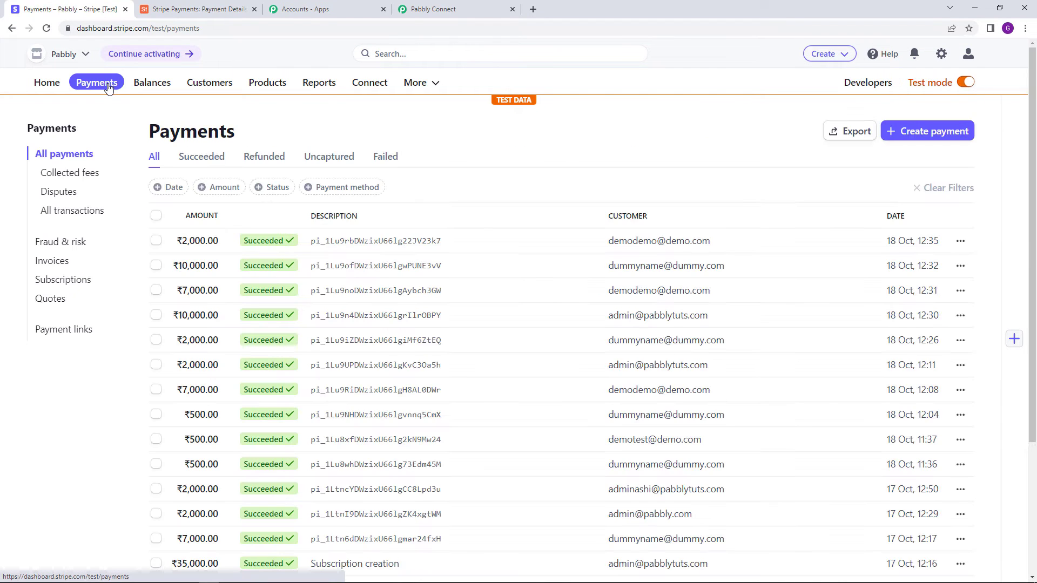
pyautogui.click(64, 329)
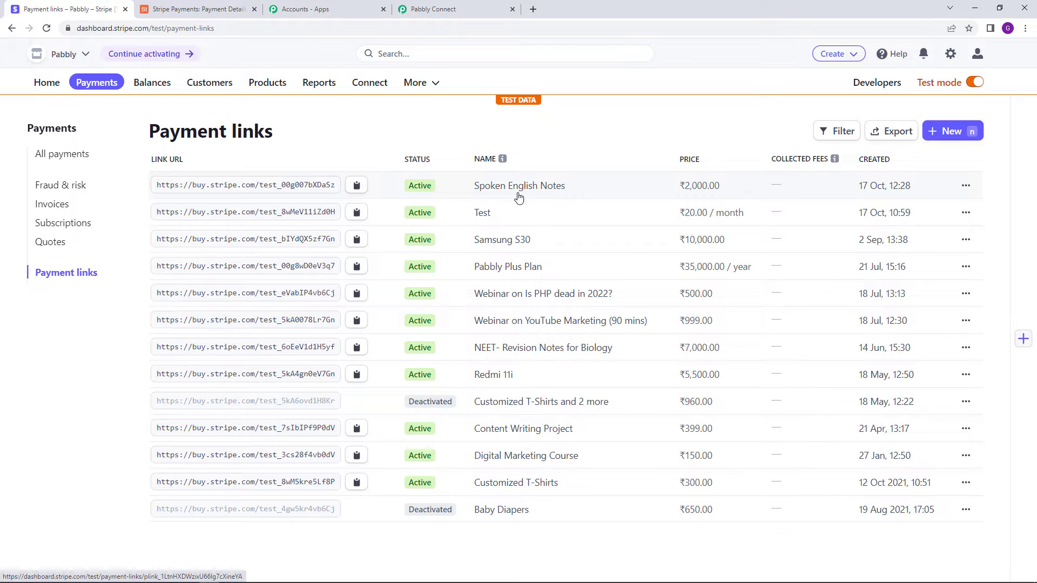
pyautogui.click(357, 187)
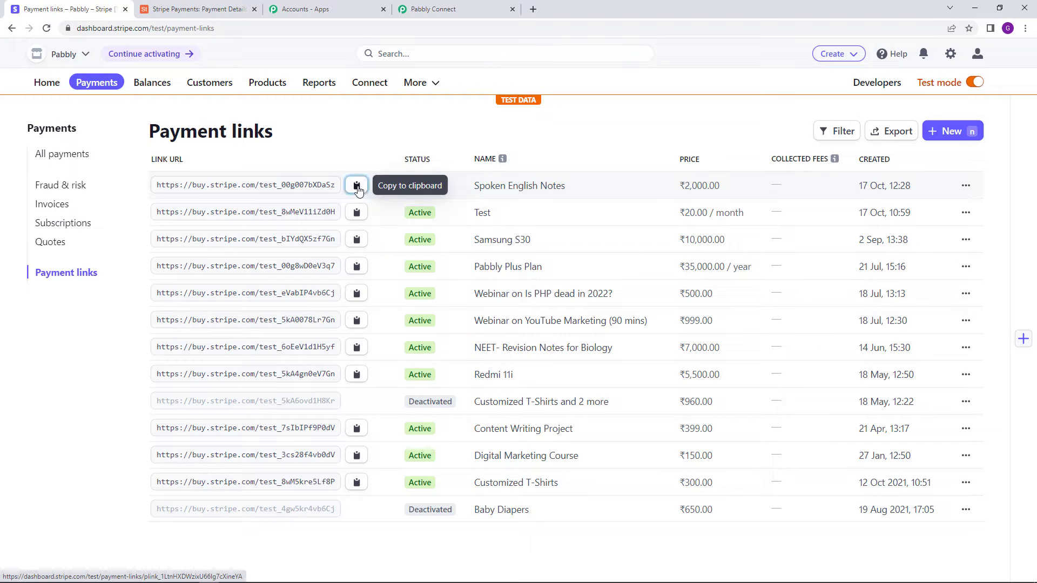
pyautogui.click(533, 10)
pyautogui.rightClick(534, 27)
pyautogui.click(585, 104)
pyautogui.press('Return')
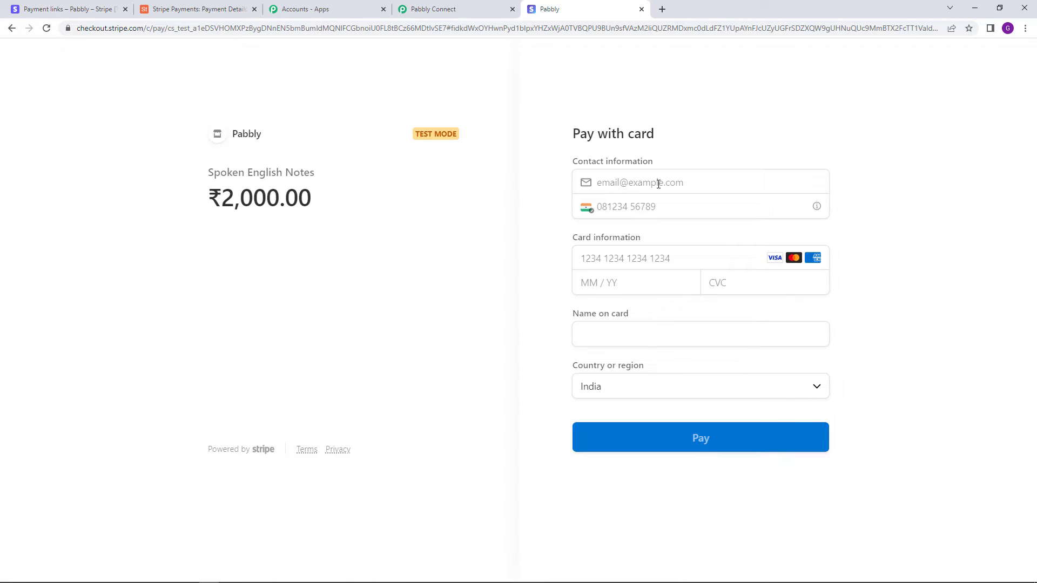
# Step: Fill in the customer's email and phone number as the checkout contact information
pyautogui.click(649, 181)
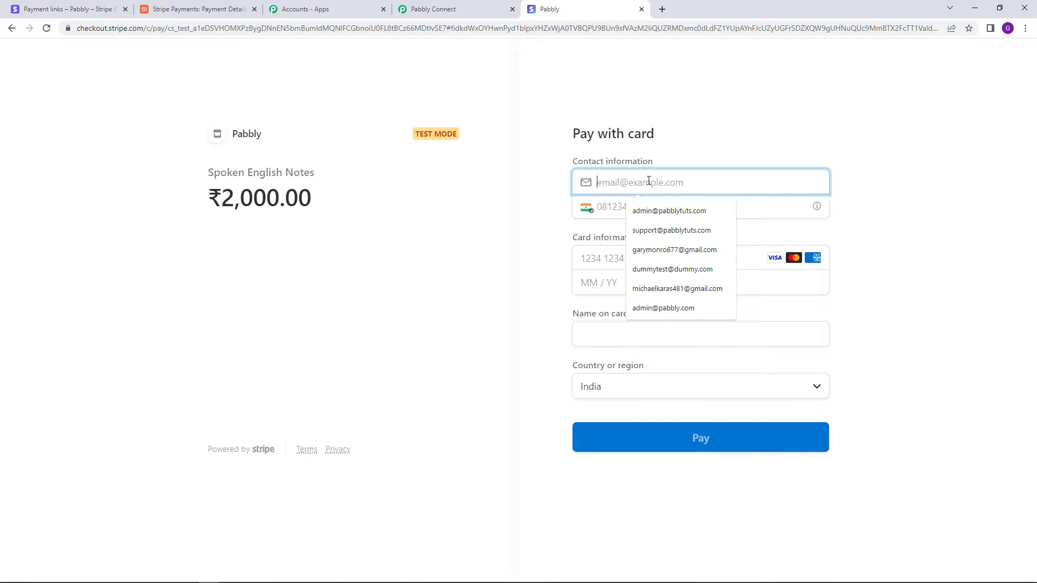
pyautogui.click(688, 270)
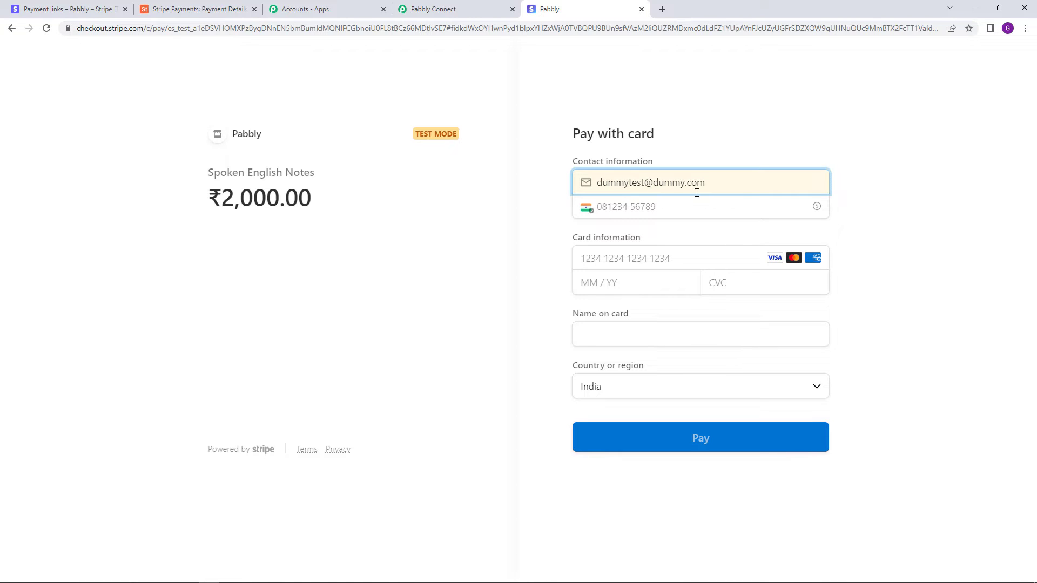
pyautogui.click(662, 212)
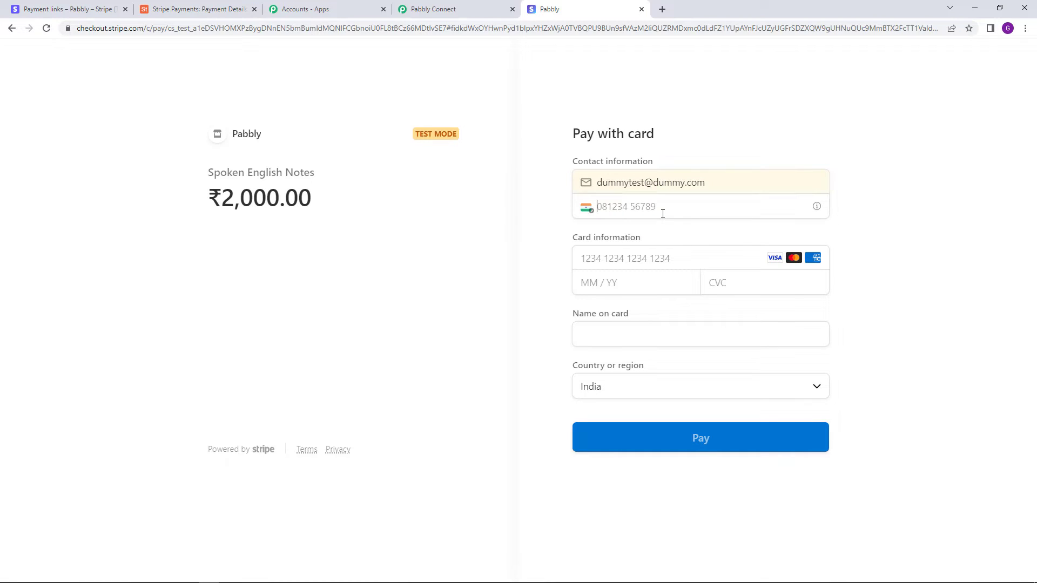
pyautogui.click(668, 237)
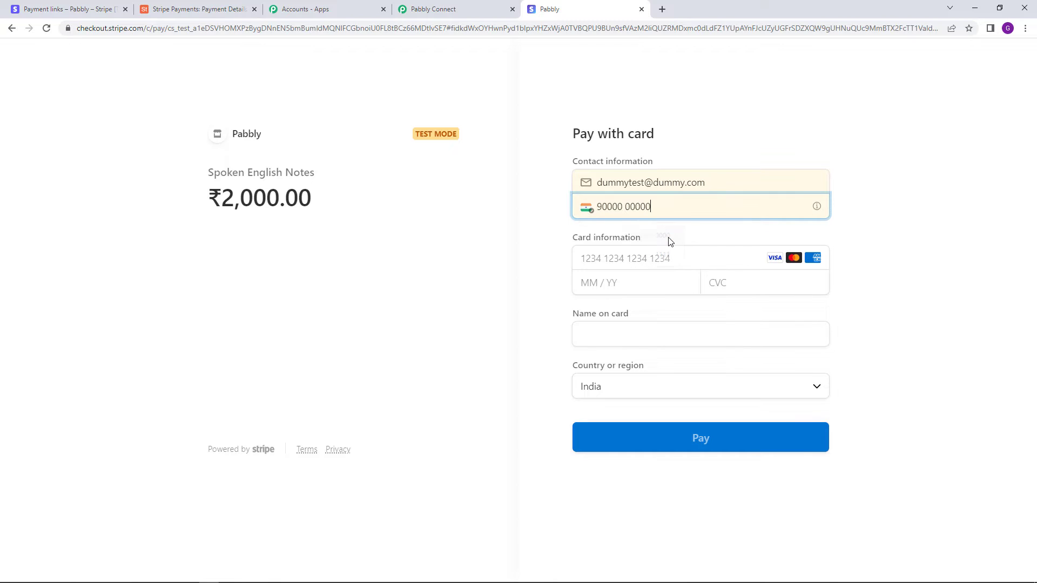
# Step: Enter the test card number, expiry date and CVC in the checkout's card information
pyautogui.click(655, 258)
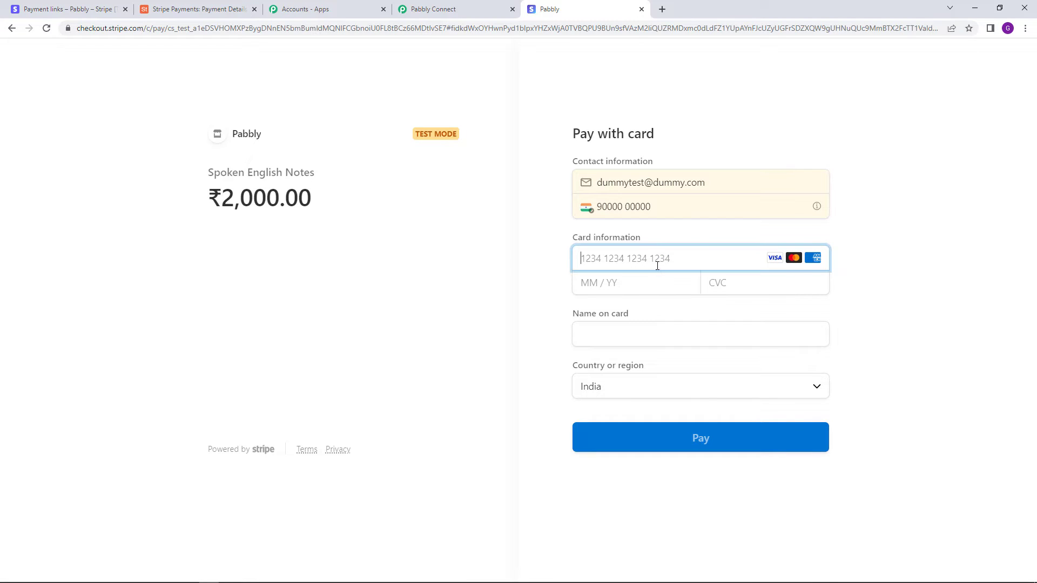
pyautogui.rightClick(670, 257)
pyautogui.click(724, 340)
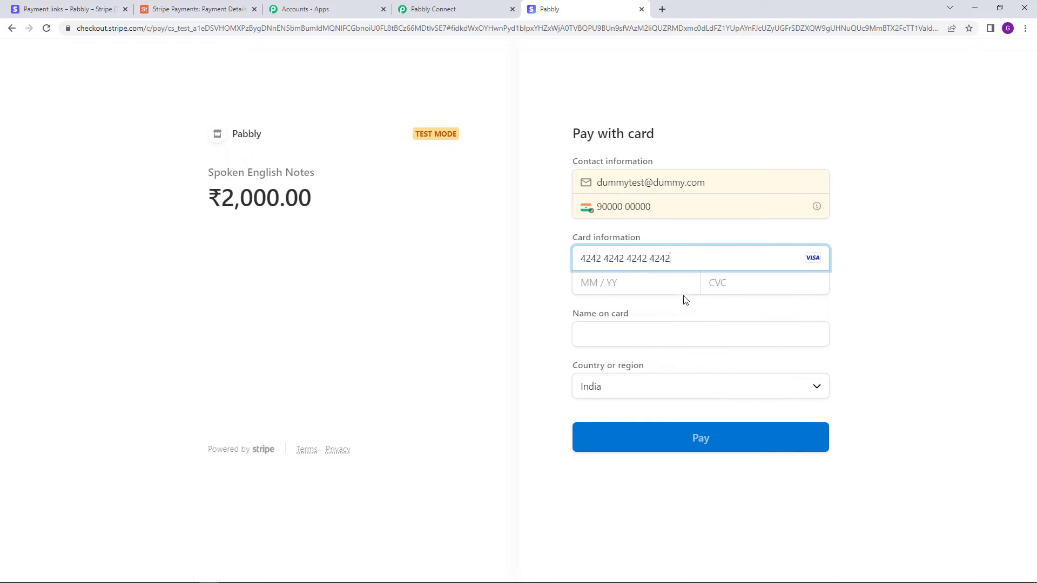
pyautogui.click(660, 286)
pyautogui.write('12 /')
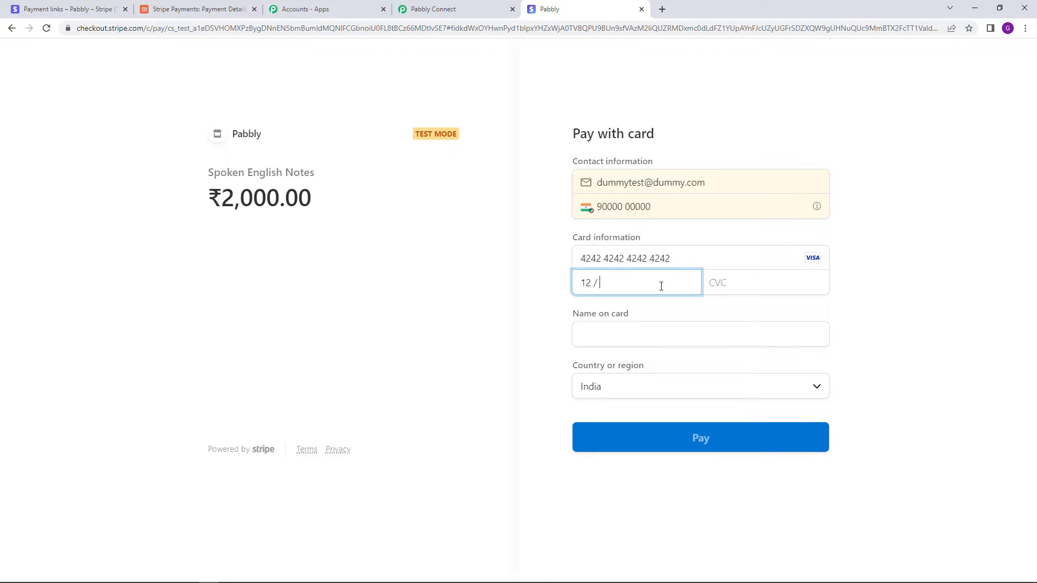
pyautogui.write(' 35')
pyautogui.click(722, 280)
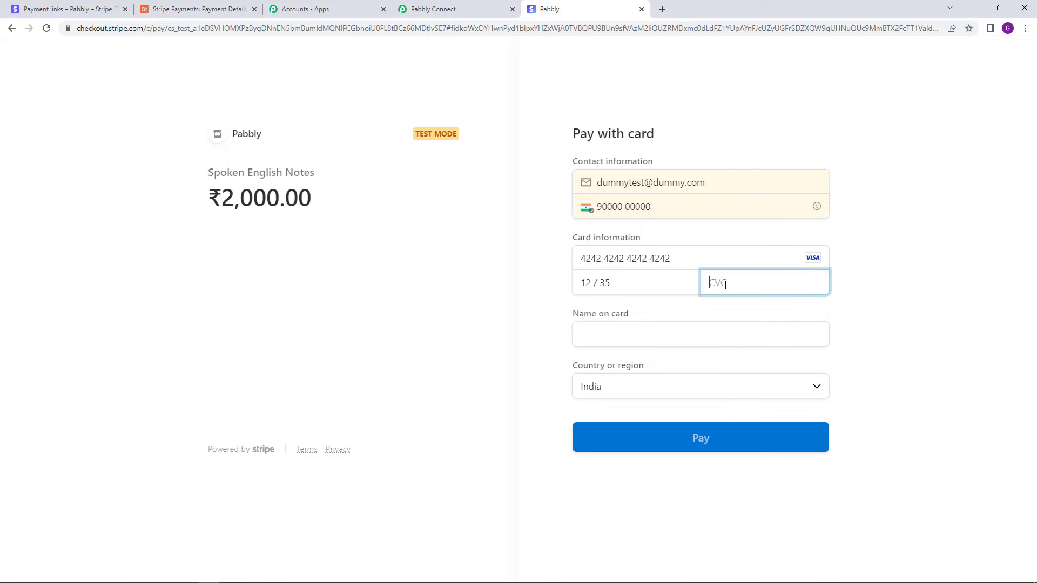
pyautogui.write('654')
# Step: Enter the cardholder's name, submit the Spoken English Notes payment, and close the browser's offer to save the card
pyautogui.click(652, 334)
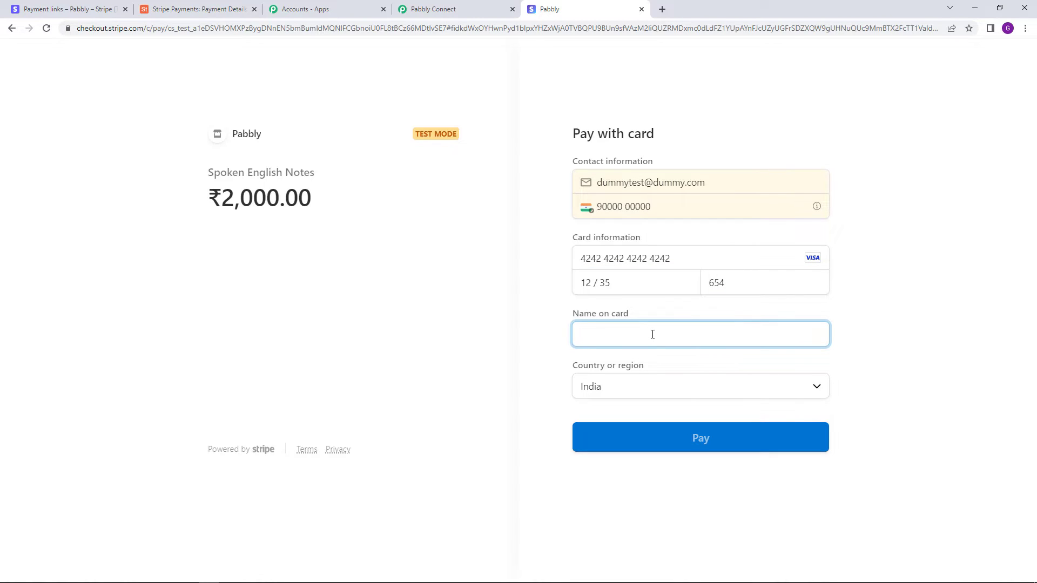
pyautogui.write('Demo Person')
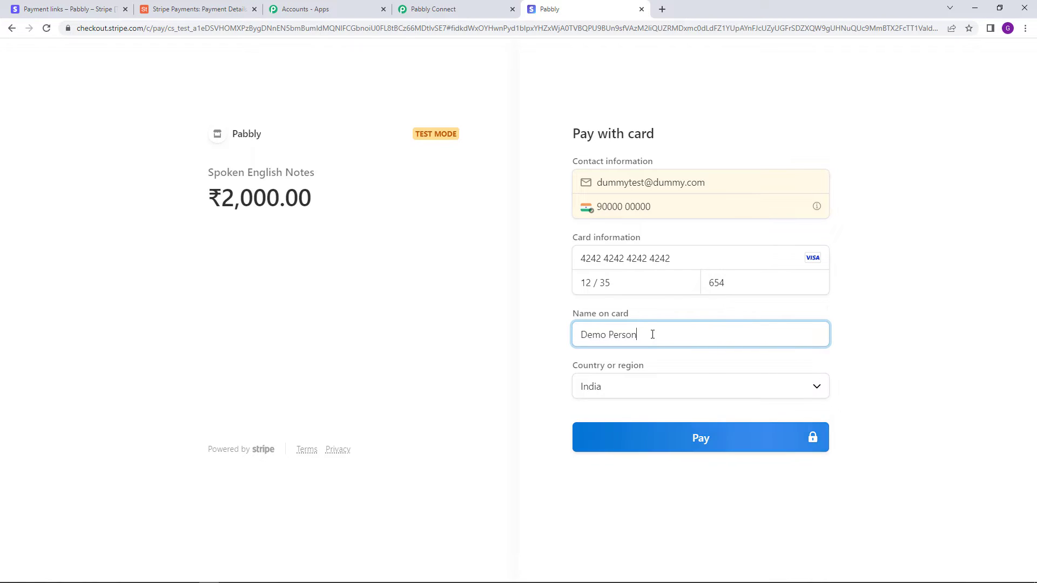
pyautogui.click(674, 435)
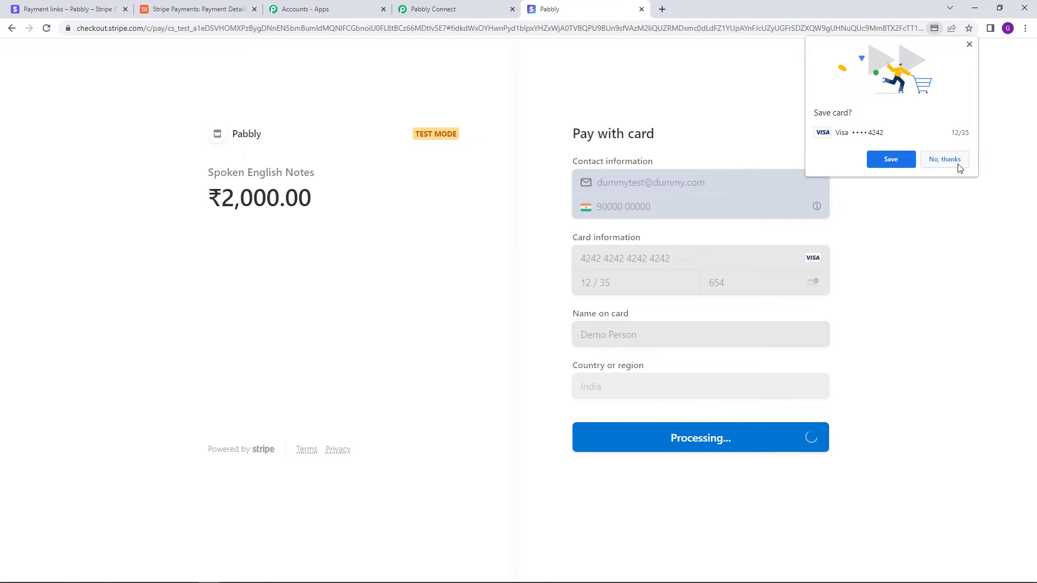
pyautogui.click(902, 161)
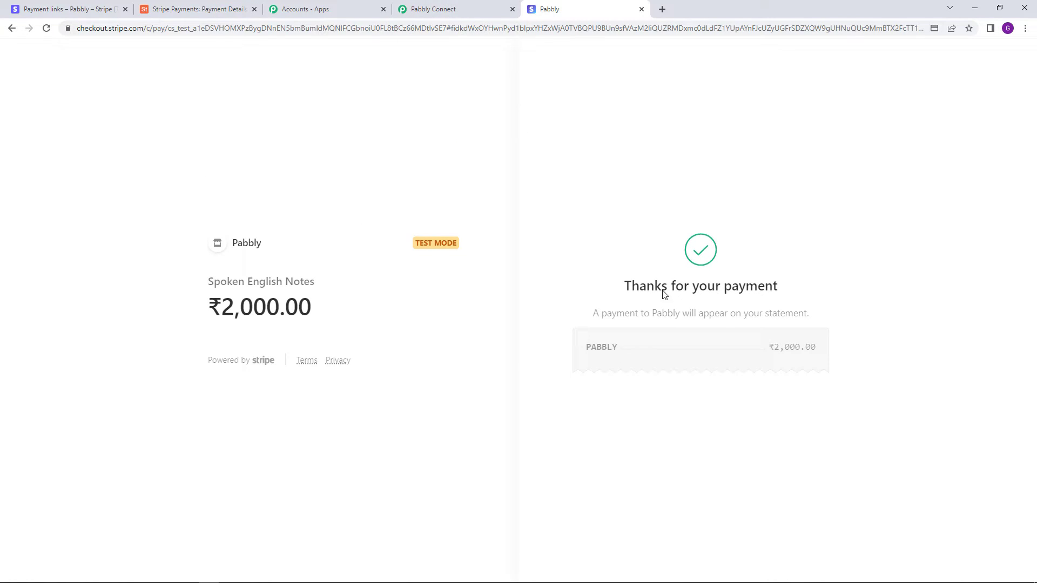
# Step: Switch to Pabbly Connect and examine the customer name, email and phone fields in the captured webhook response
pyautogui.click(464, 11)
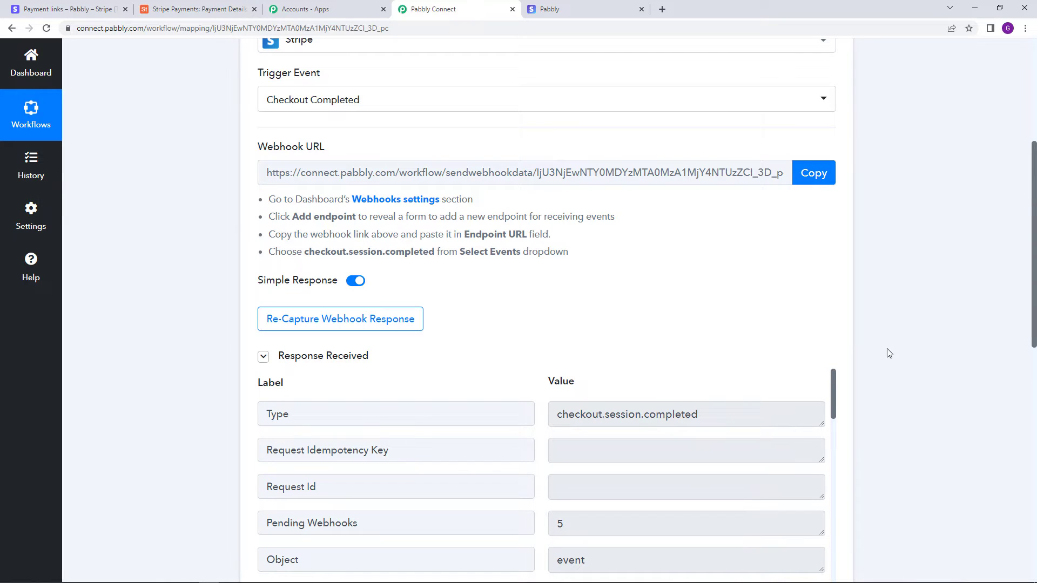
pyautogui.scroll(-2, 945, 315)
pyautogui.scroll(-3, 945, 315)
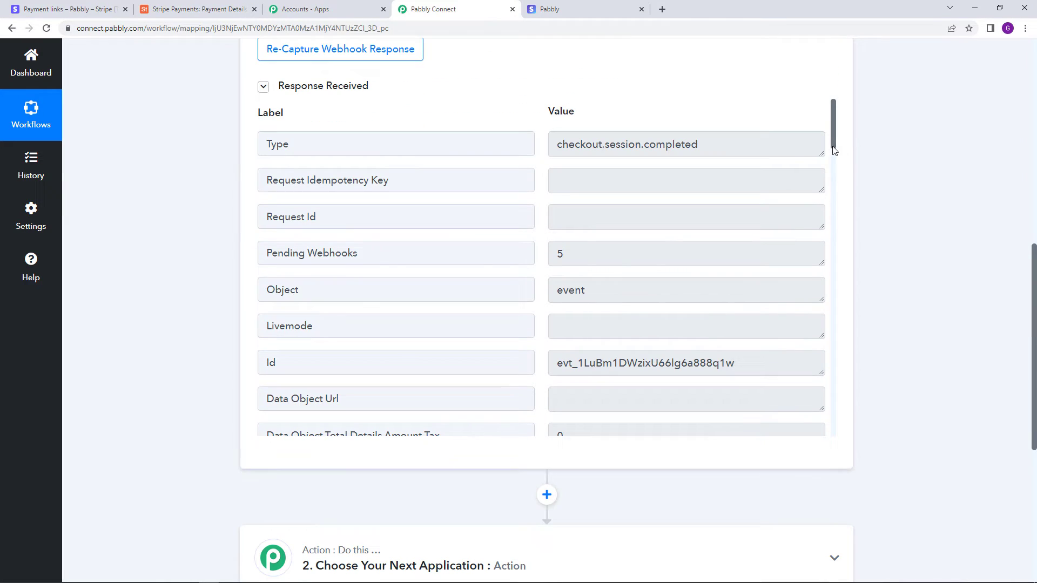
pyautogui.moveTo(832, 147); pyautogui.dragTo(847, 331)
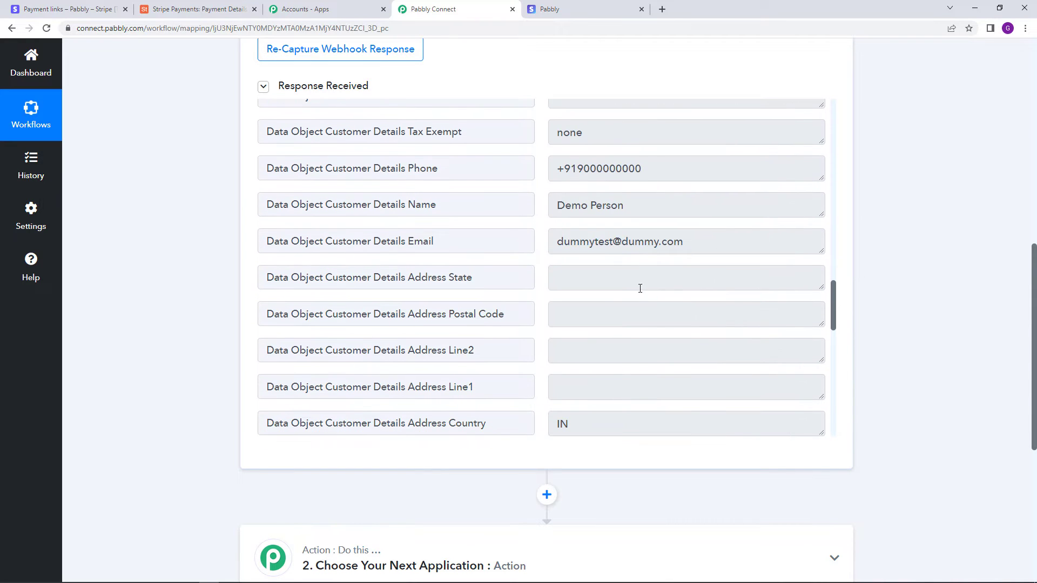
pyautogui.moveTo(691, 242); pyautogui.dragTo(555, 241)
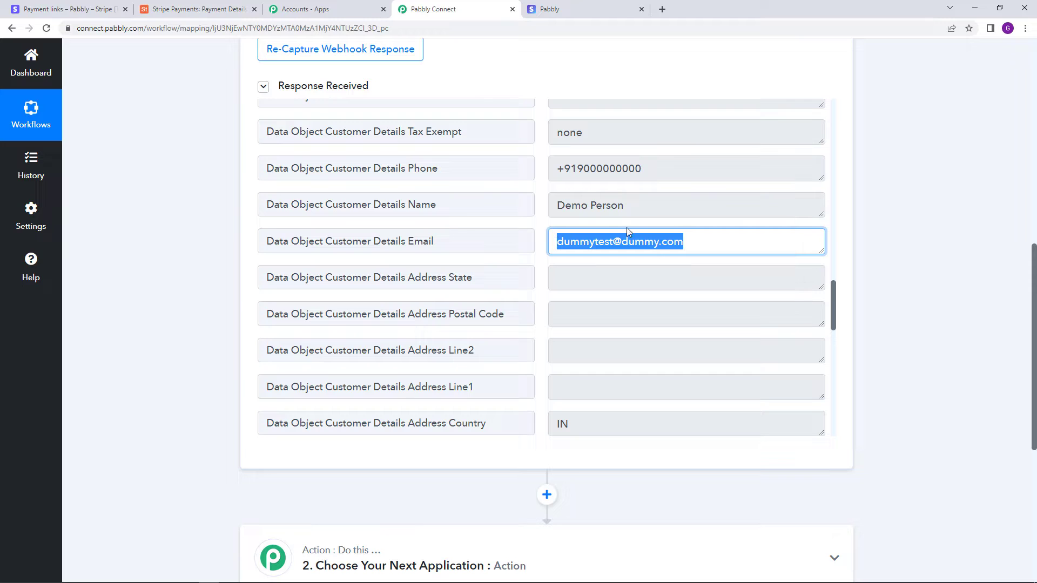
# Step: Examine the customer phone and the amount fields in the captured webhook response
pyautogui.moveTo(647, 200); pyautogui.dragTo(499, 199)
pyautogui.moveTo(653, 159); pyautogui.dragTo(523, 169)
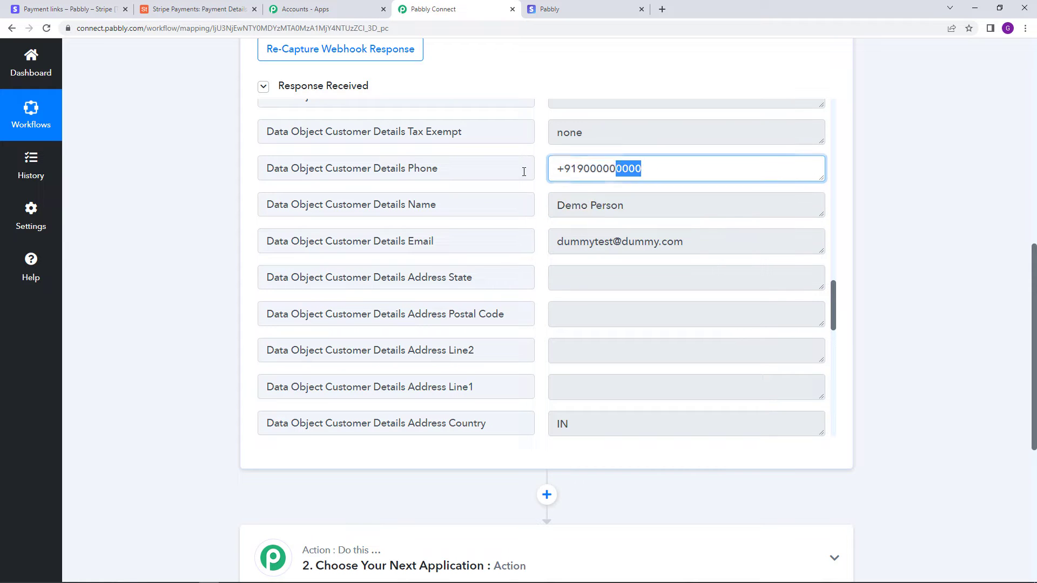
pyautogui.moveTo(834, 314); pyautogui.dragTo(835, 382)
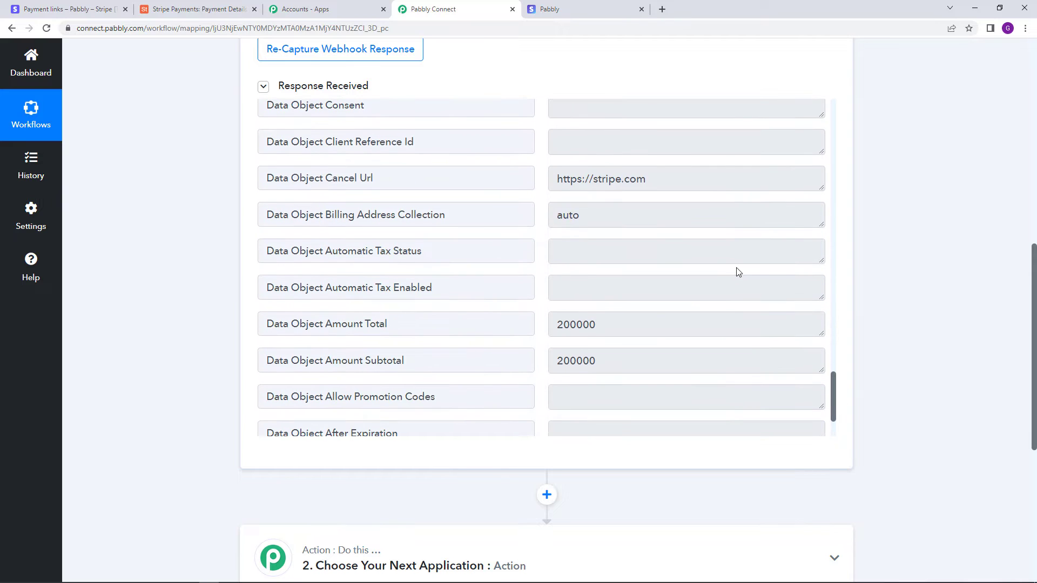
pyautogui.scroll(3, 709, 259)
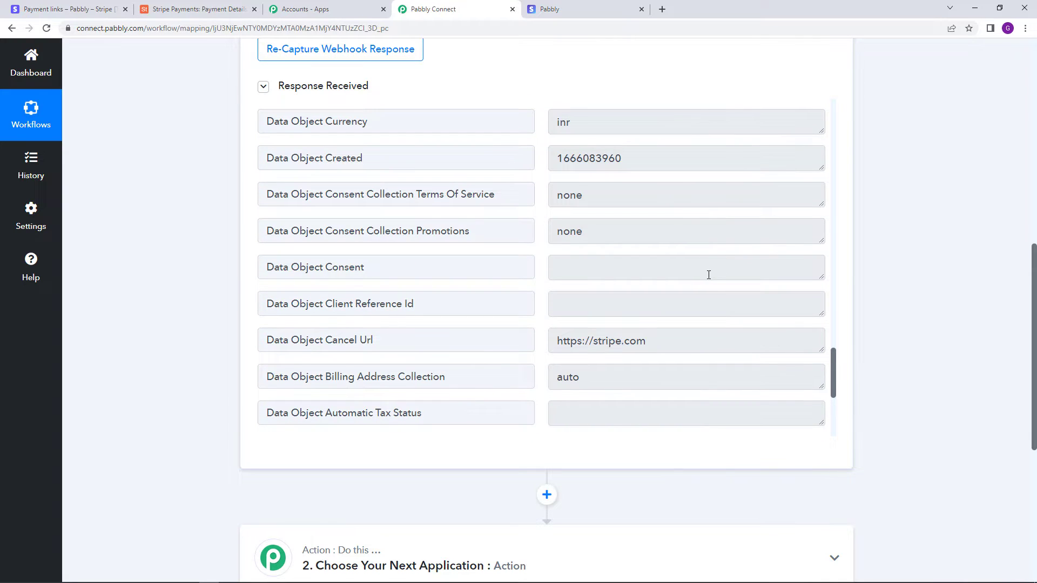
pyautogui.scroll(-3, 709, 276)
# Step: Switch to the Stripe checkout confirmation and check the name of the purchased product
pyautogui.click(594, 10)
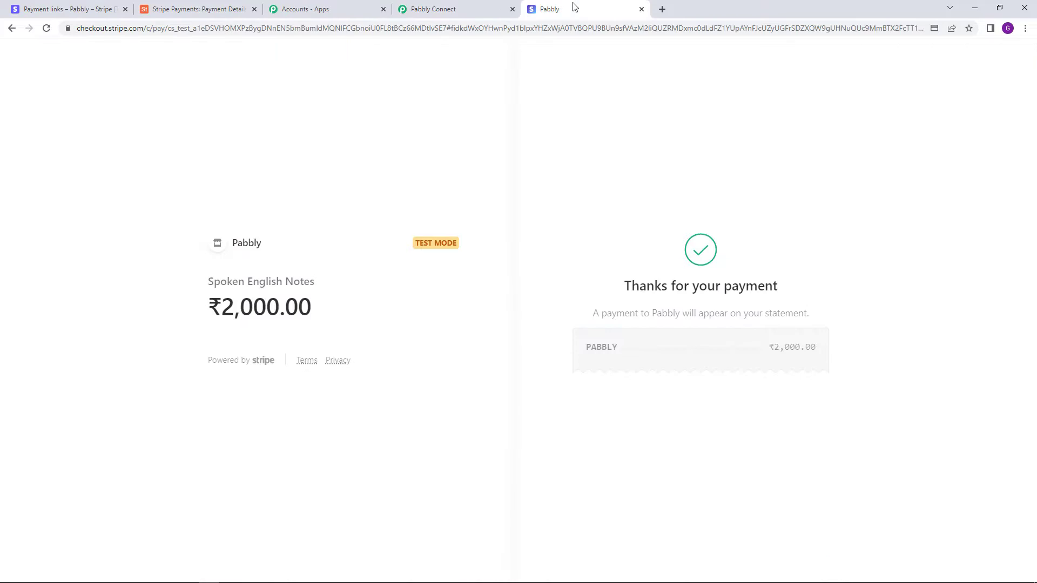
pyautogui.moveTo(209, 281); pyautogui.dragTo(317, 289)
pyautogui.click(376, 281)
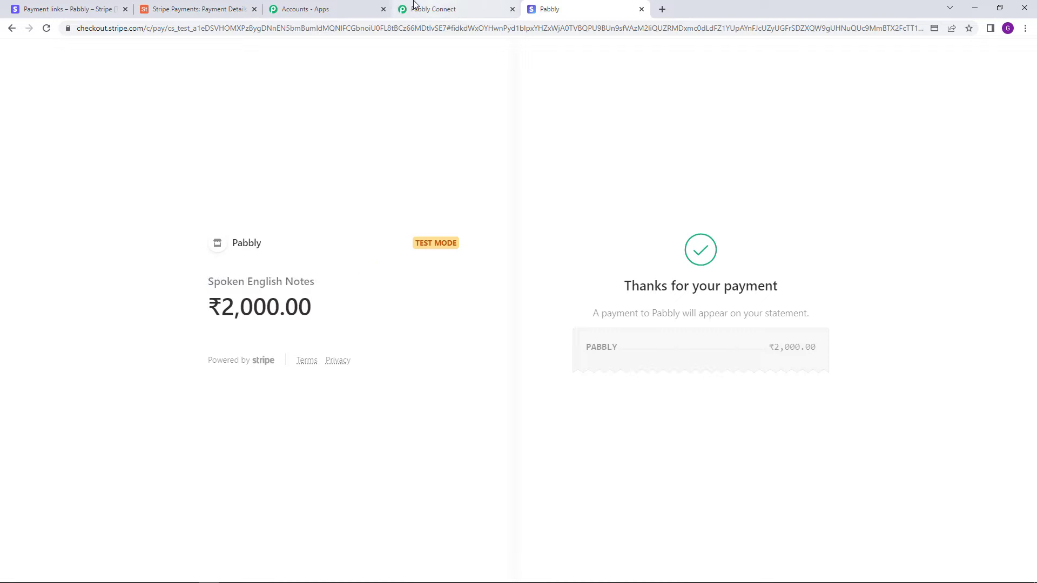
# Step: Switch back to Pabbly Connect and search the entire webhook response for the product name
pyautogui.click(432, 9)
pyautogui.scroll(20, 745, 287)
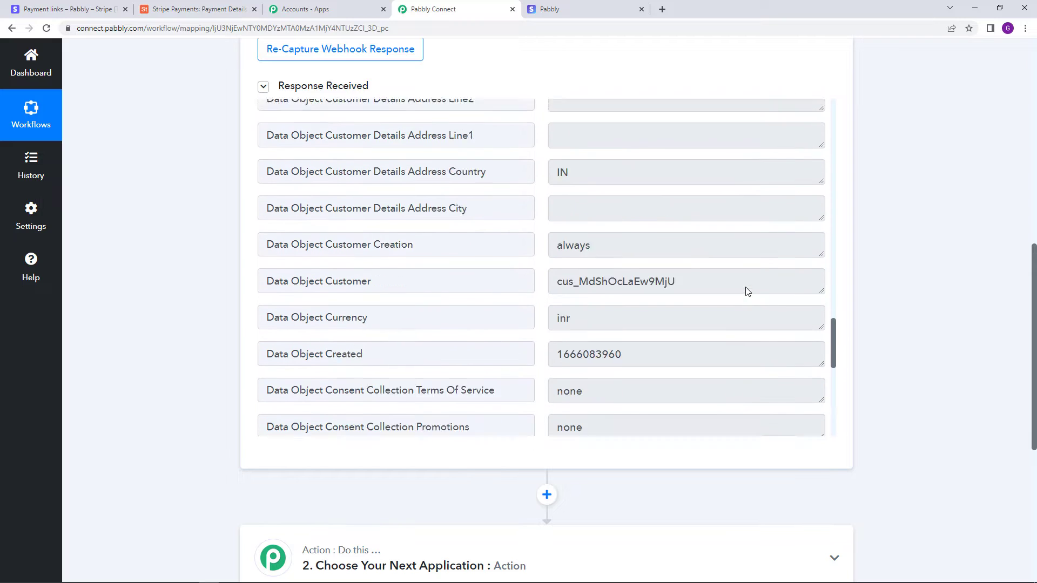
pyautogui.scroll(12, 745, 292)
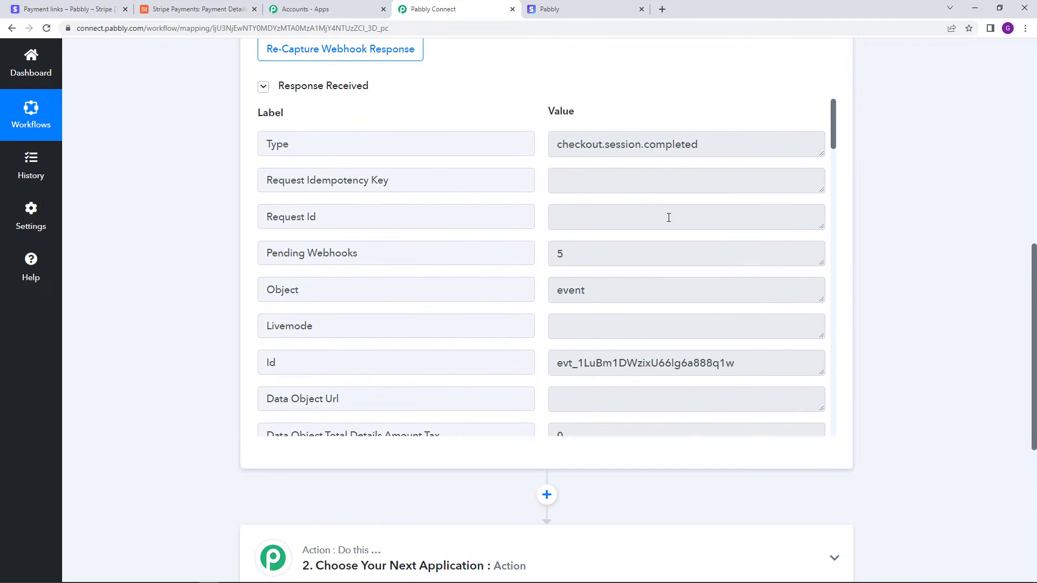
pyautogui.scroll(-5, 646, 203)
pyautogui.scroll(-12, 646, 203)
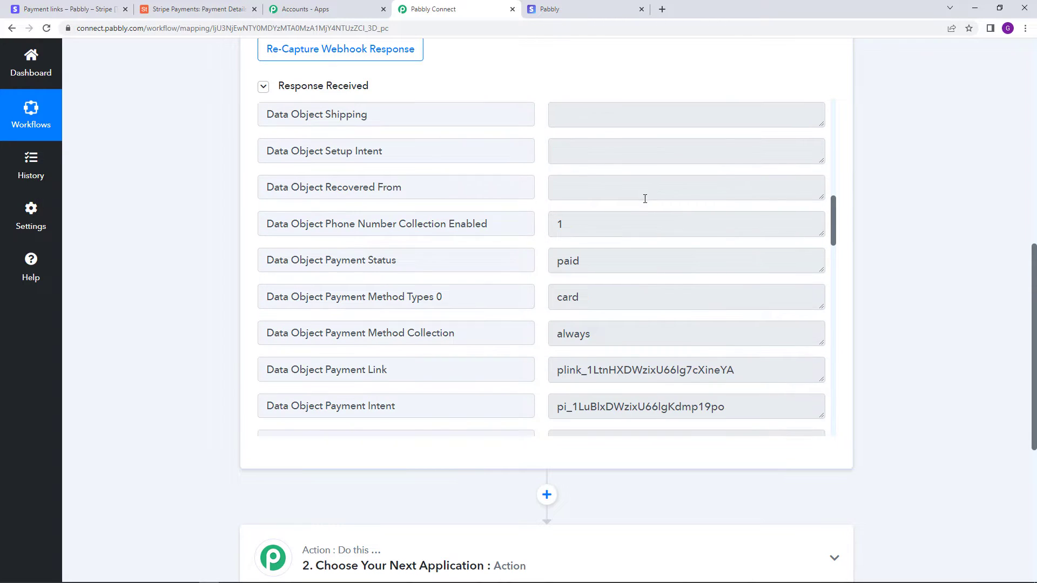
pyautogui.scroll(-3, 642, 214)
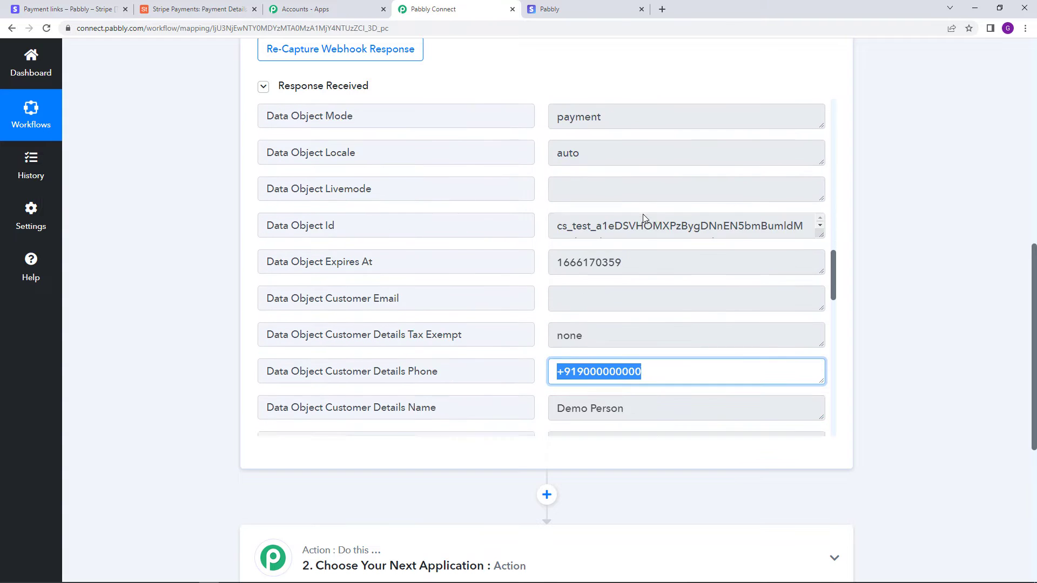
pyautogui.click(887, 272)
# Step: Expand the workflow's second step and choose Lookup Table as its action app
pyautogui.scroll(-4, 887, 270)
pyautogui.scroll(-1, 887, 270)
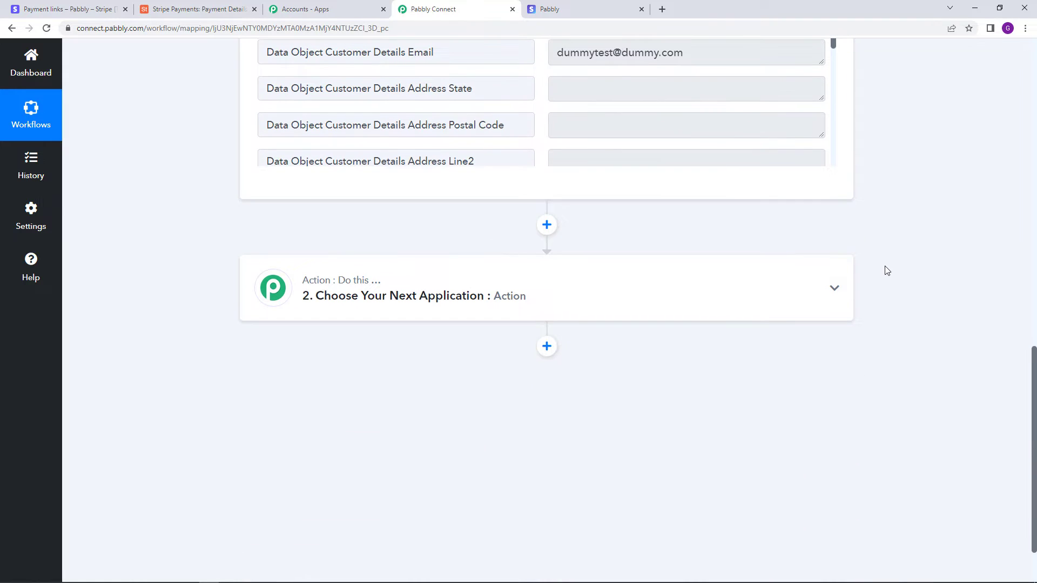
pyautogui.click(521, 291)
pyautogui.scroll(-2, 435, 264)
pyautogui.click(435, 263)
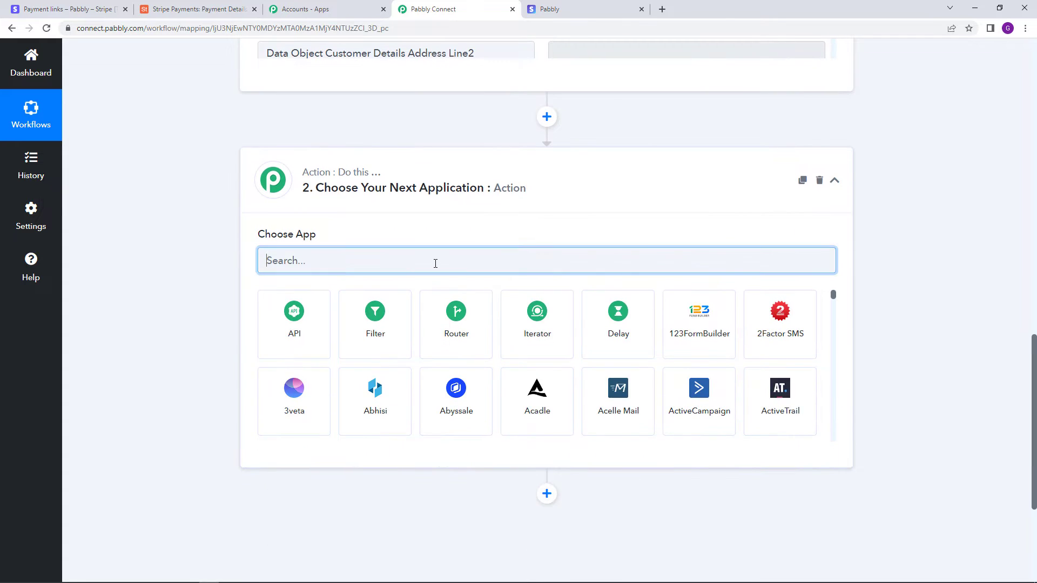
pyautogui.write('Look')
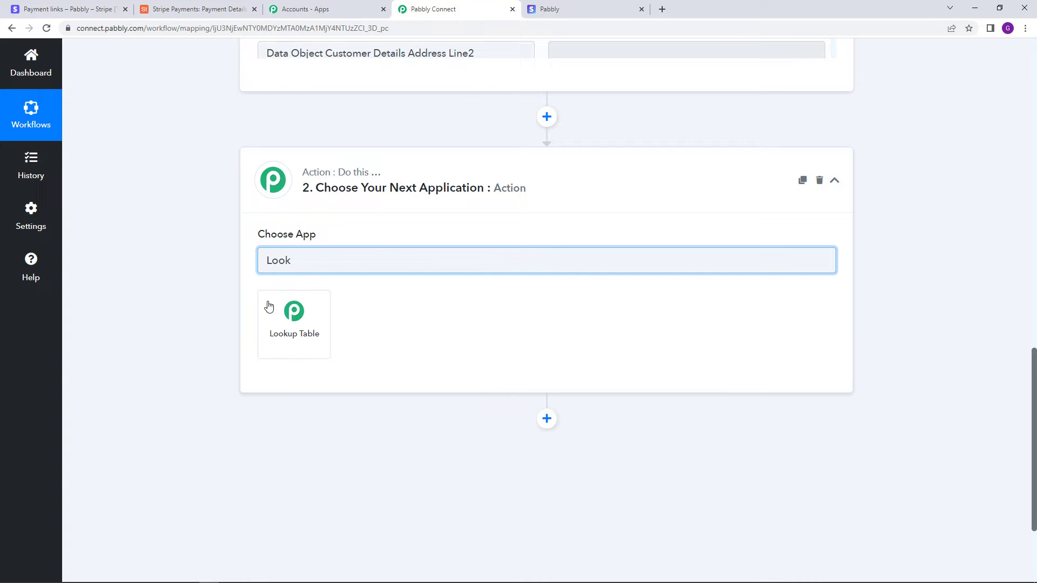
pyautogui.click(286, 326)
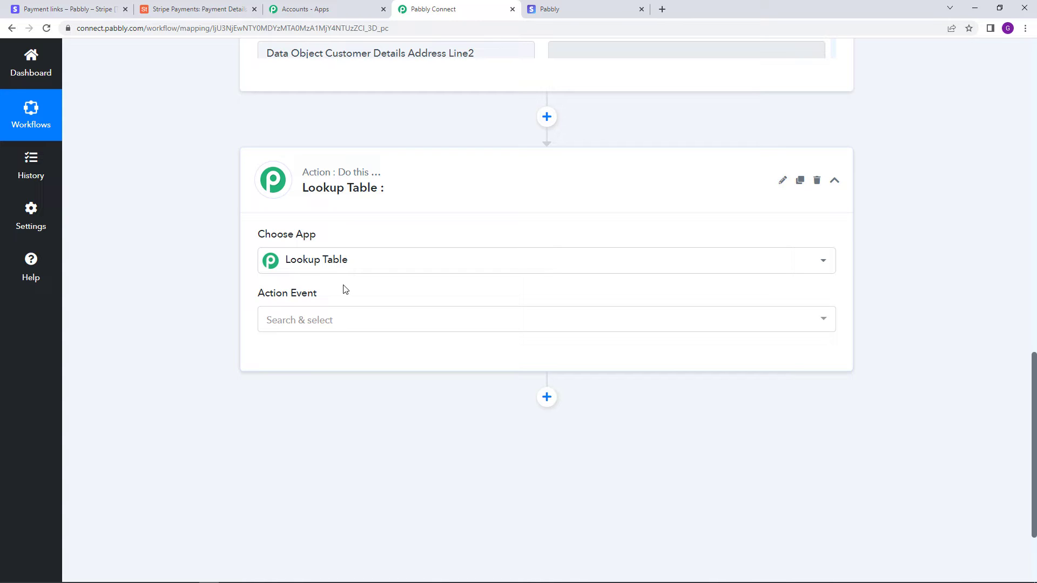
# Step: Switch to the Stripe dashboard, open the Spoken English Notes payment link and examine the payment link ID in its page address
pyautogui.click(548, 7)
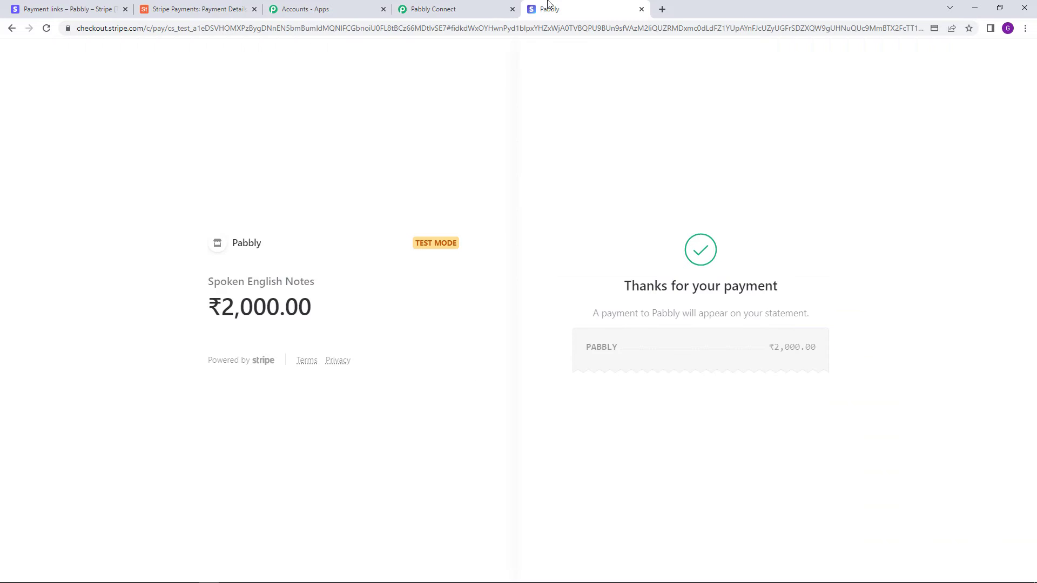
pyautogui.click(103, 8)
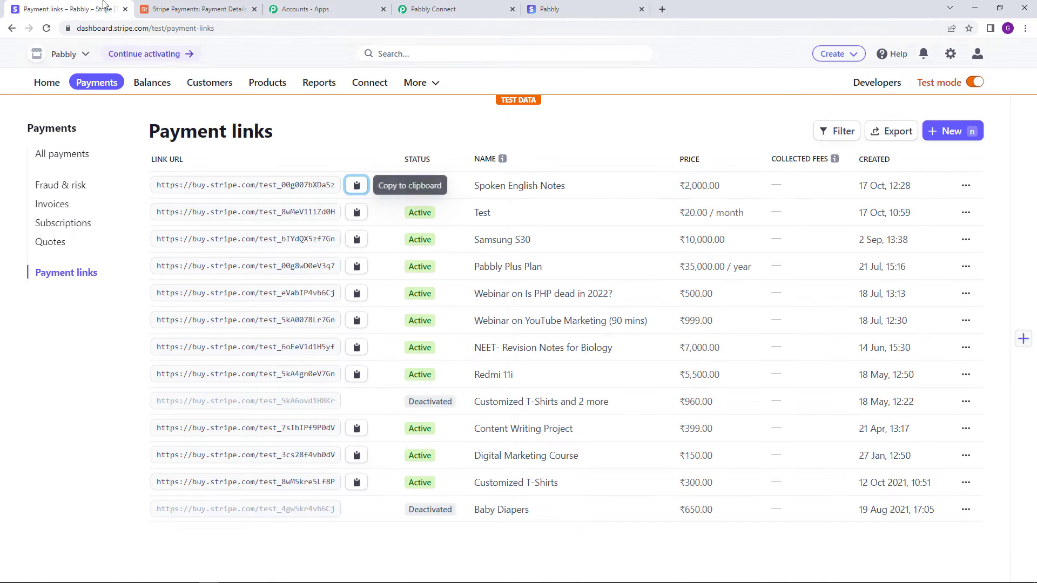
pyautogui.click(507, 189)
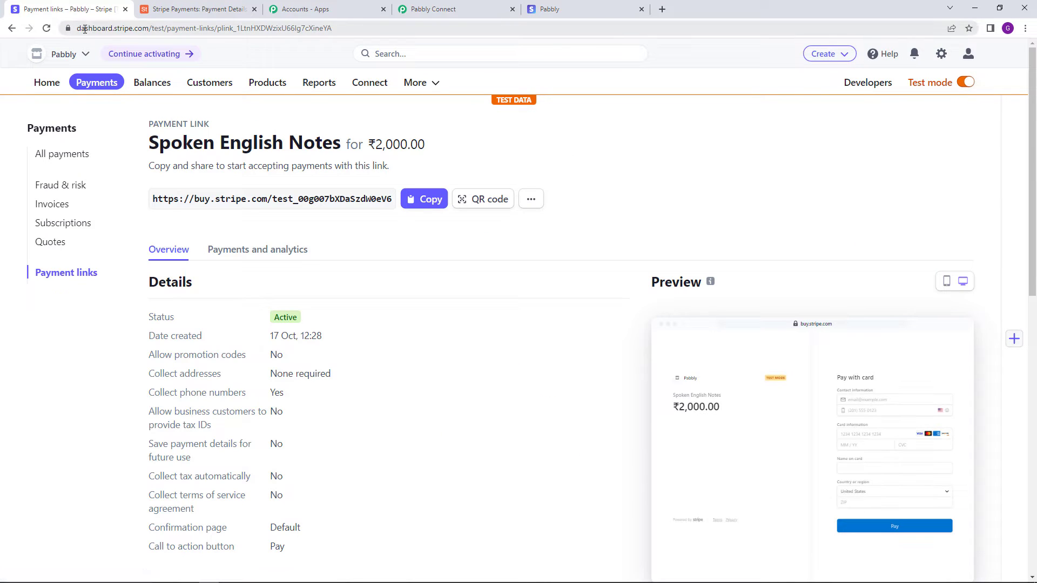
pyautogui.moveTo(217, 31); pyautogui.dragTo(346, 33)
pyautogui.click(249, 50)
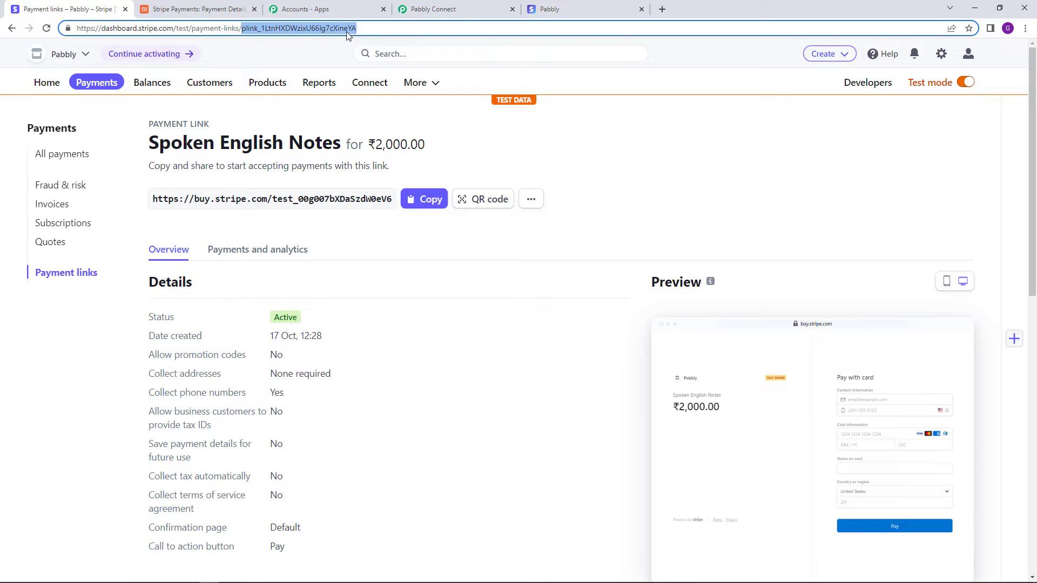
# Step: Return to the payment links list, open Samsung S30 and examine the payment link ID in its page address
pyautogui.click(11, 28)
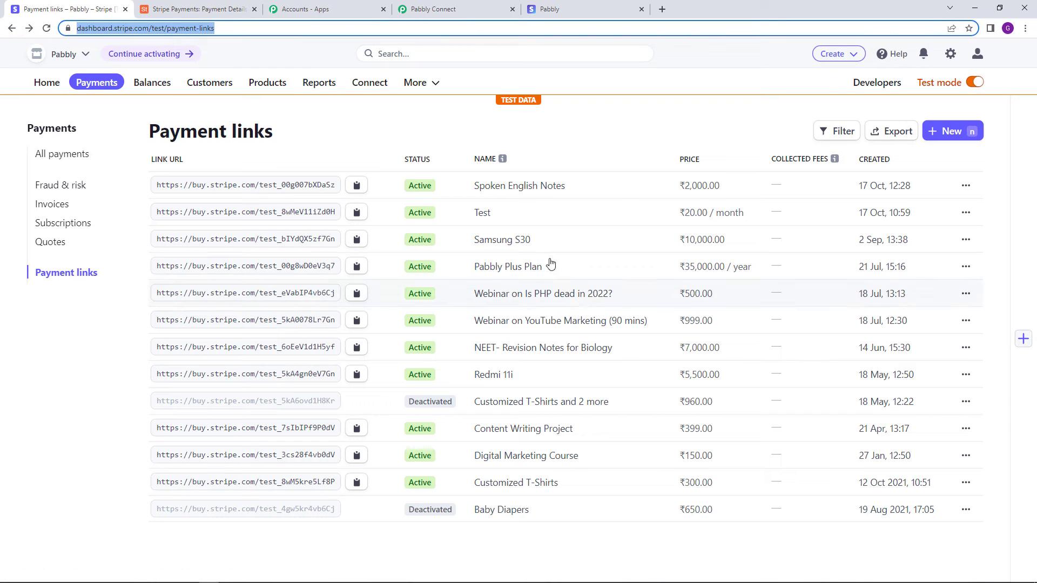
pyautogui.click(503, 242)
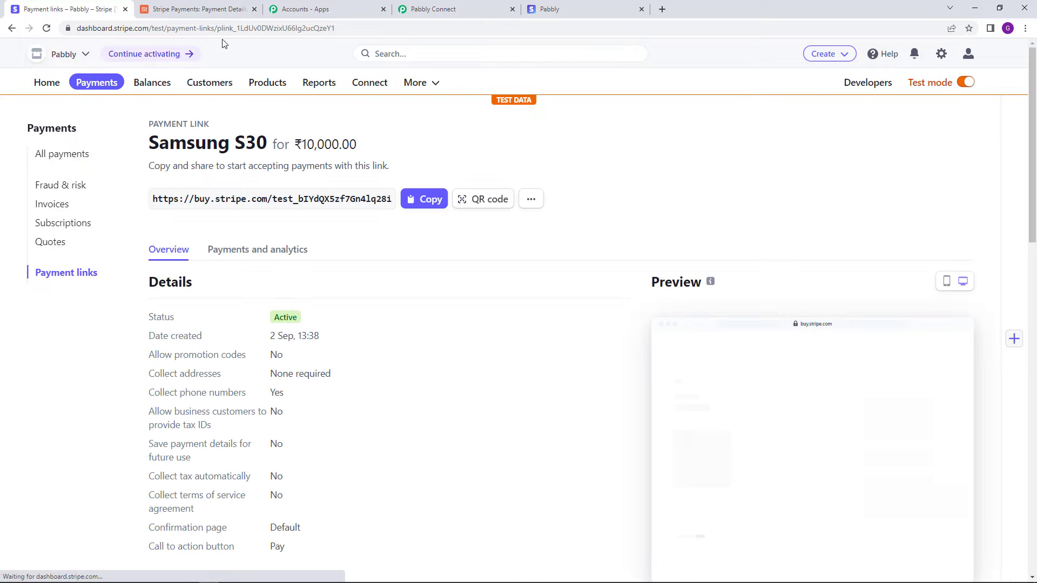
pyautogui.moveTo(217, 28); pyautogui.dragTo(346, 38)
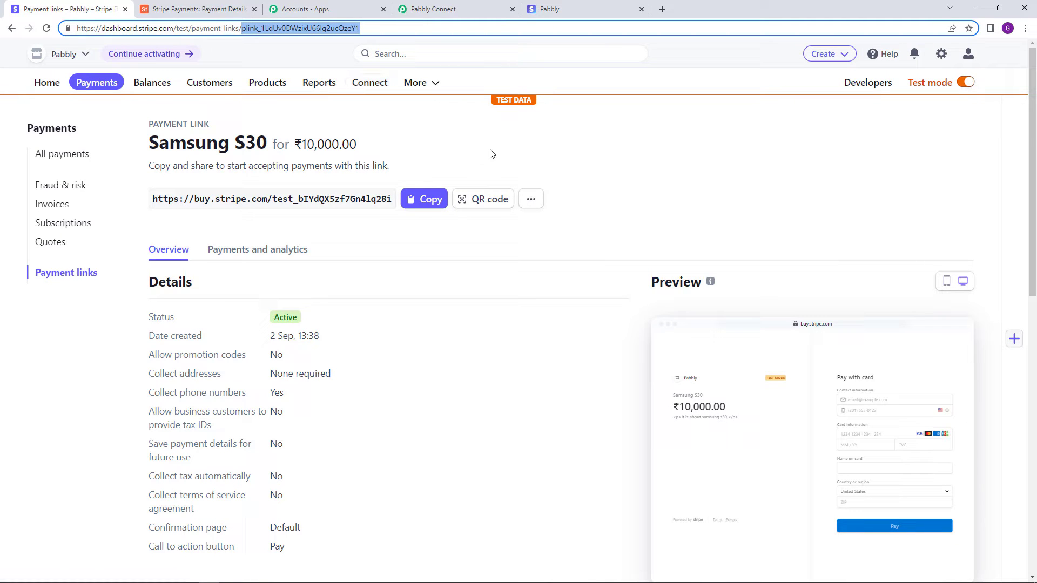
# Step: In Pabbly Connect, select Lookup Table as the action event and connect the application
pyautogui.click(447, 8)
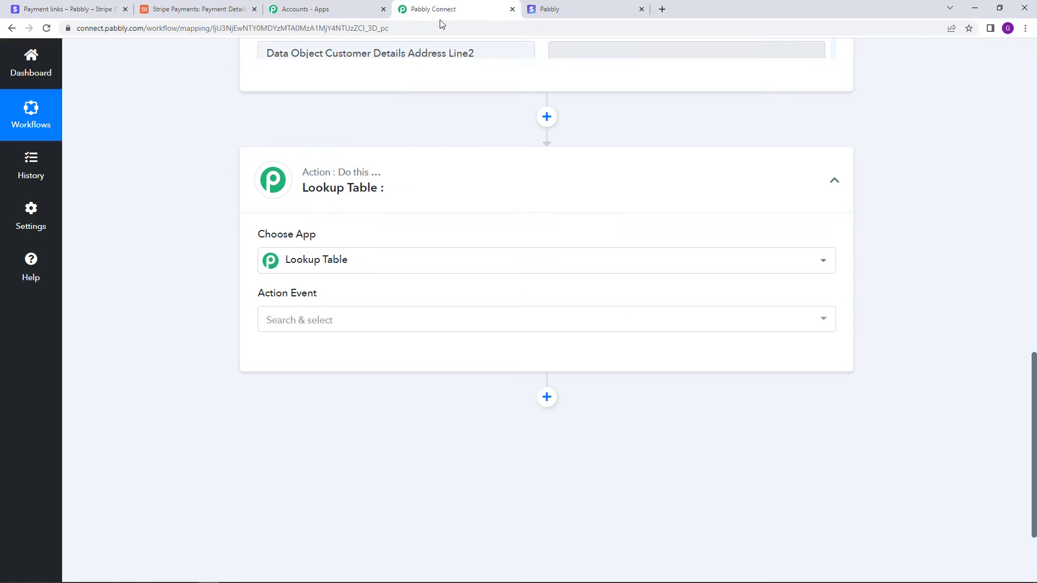
pyautogui.click(432, 327)
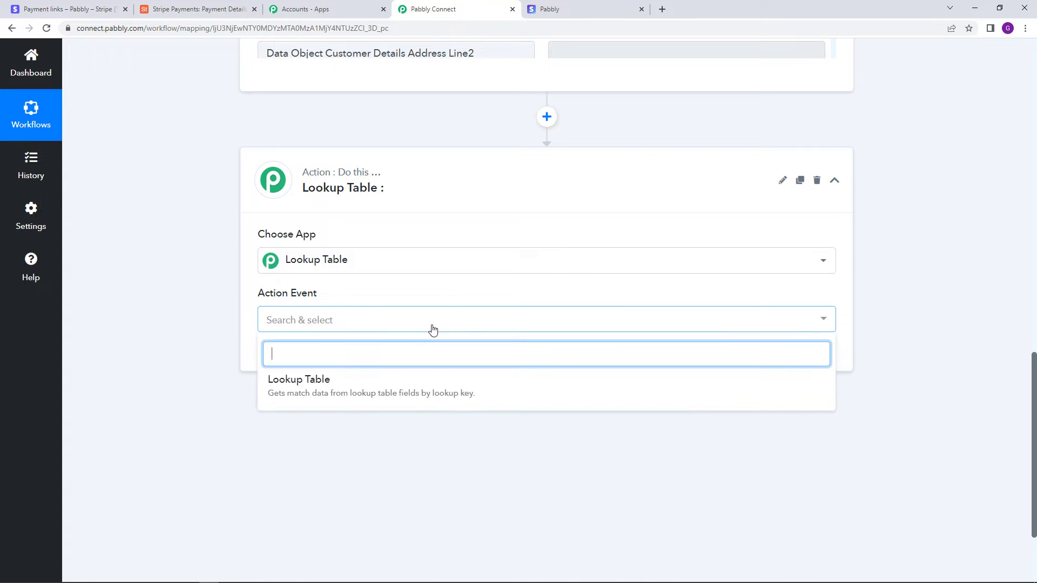
pyautogui.click(324, 400)
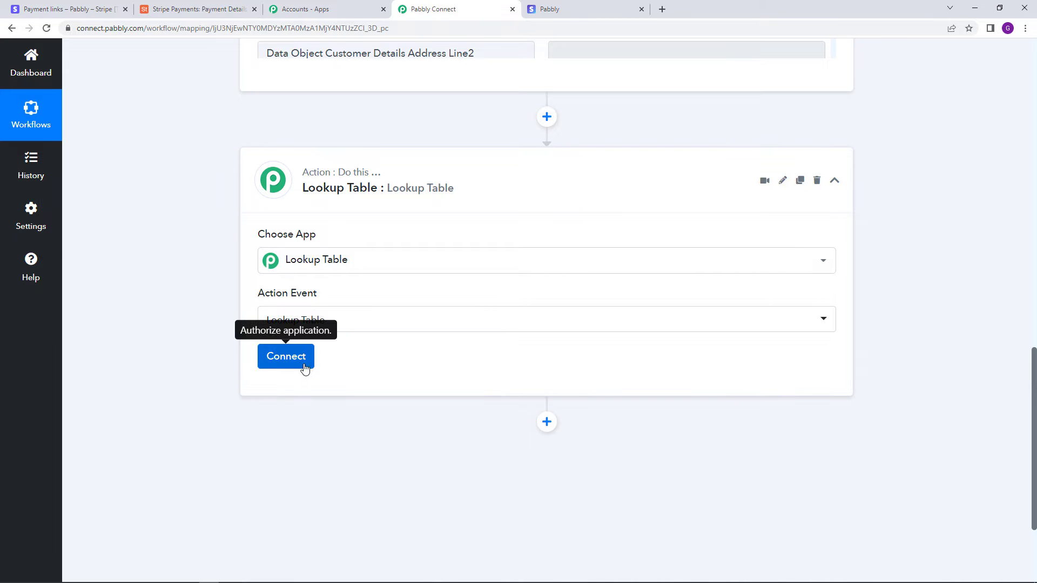
pyautogui.click(306, 367)
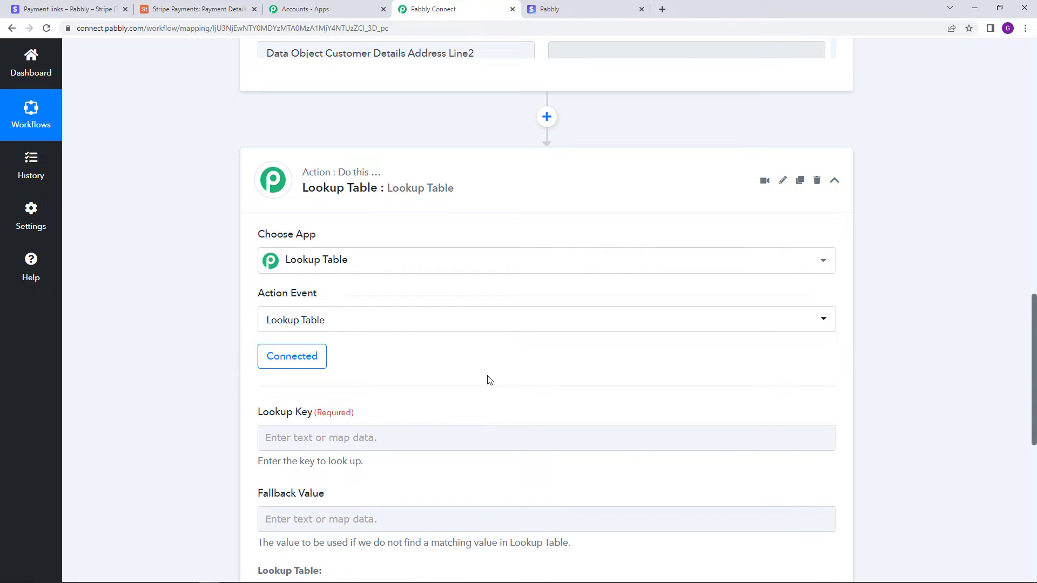
# Step: Review the Lookup Key setting and examine the Data Object Payment Link field and its value in the webhook response
pyautogui.scroll(-3, 489, 381)
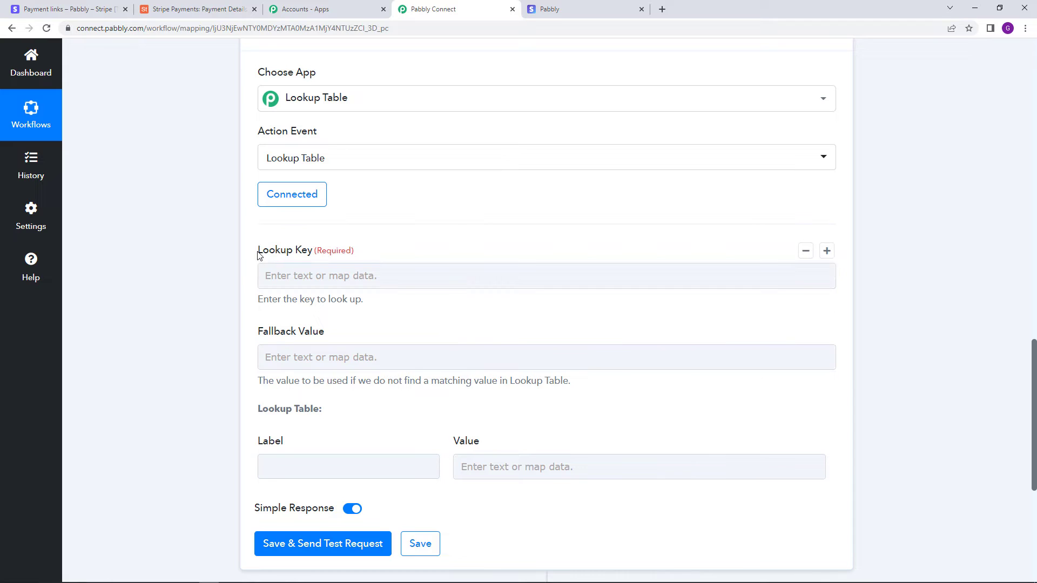
pyautogui.moveTo(258, 254); pyautogui.dragTo(320, 273)
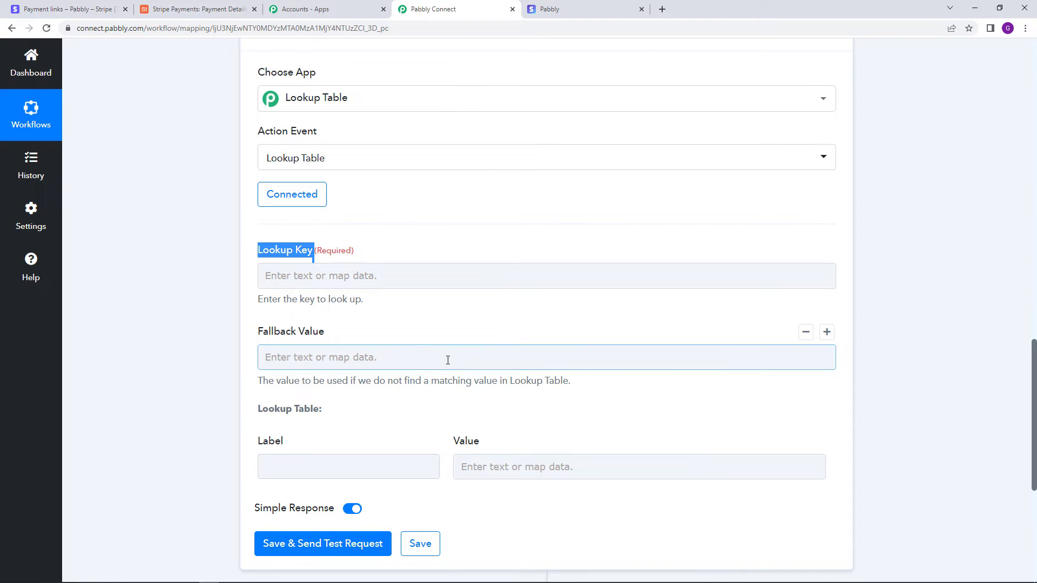
pyautogui.scroll(8, 514, 222)
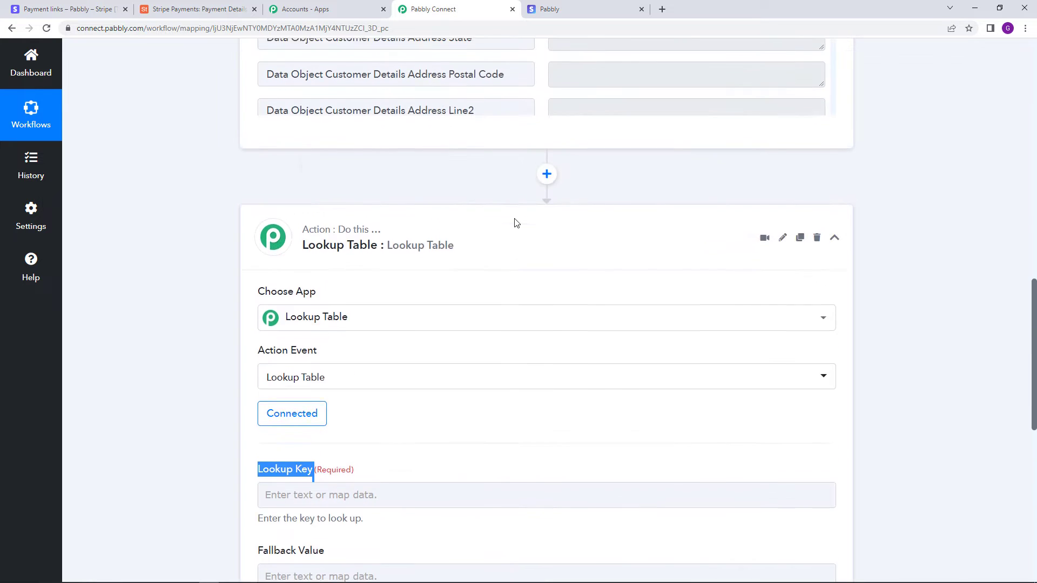
pyautogui.scroll(5, 583, 244)
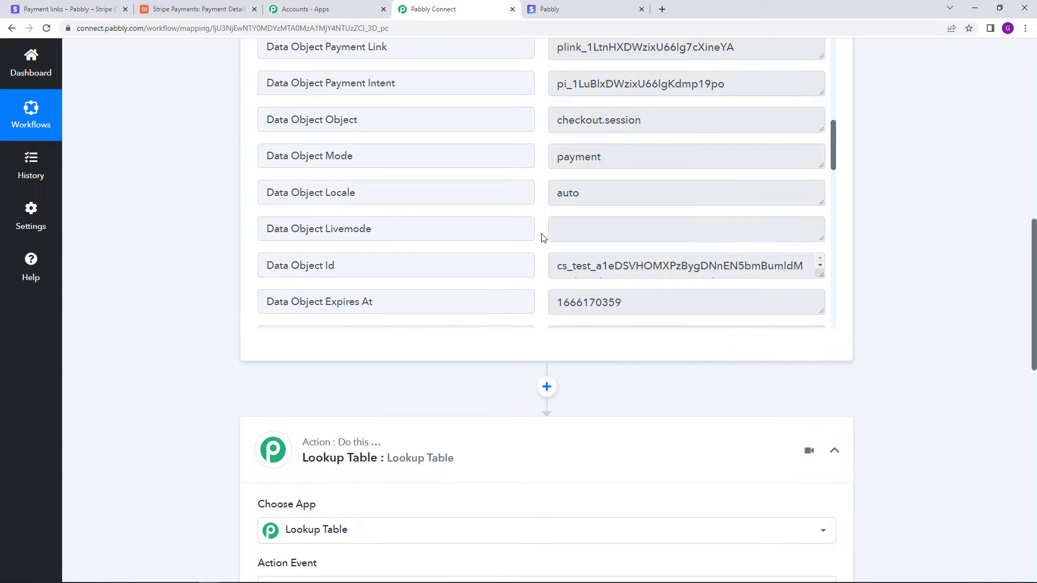
pyautogui.scroll(3, 542, 238)
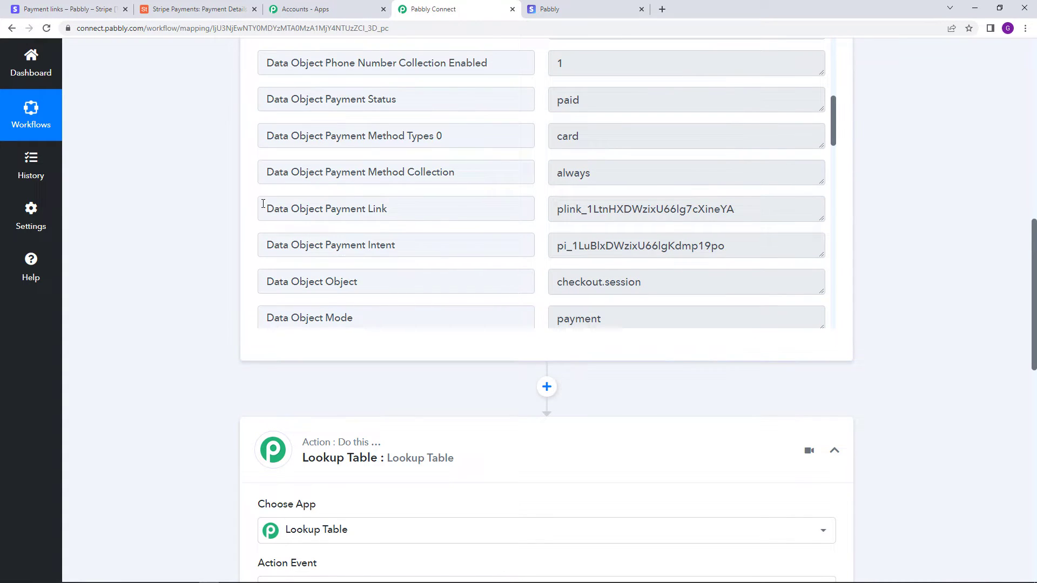
pyautogui.moveTo(263, 204); pyautogui.dragTo(394, 210)
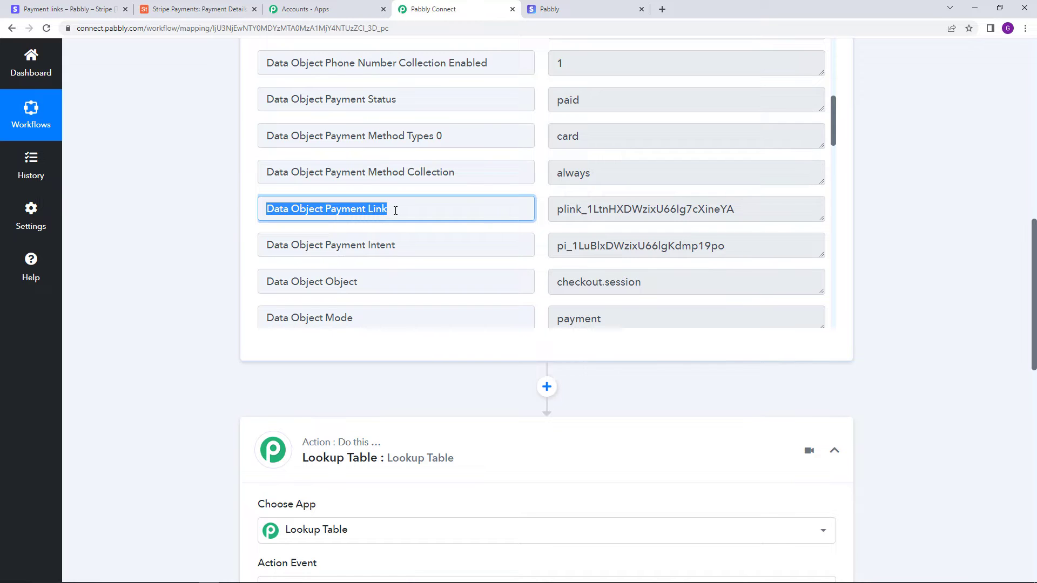
pyautogui.click(312, 212)
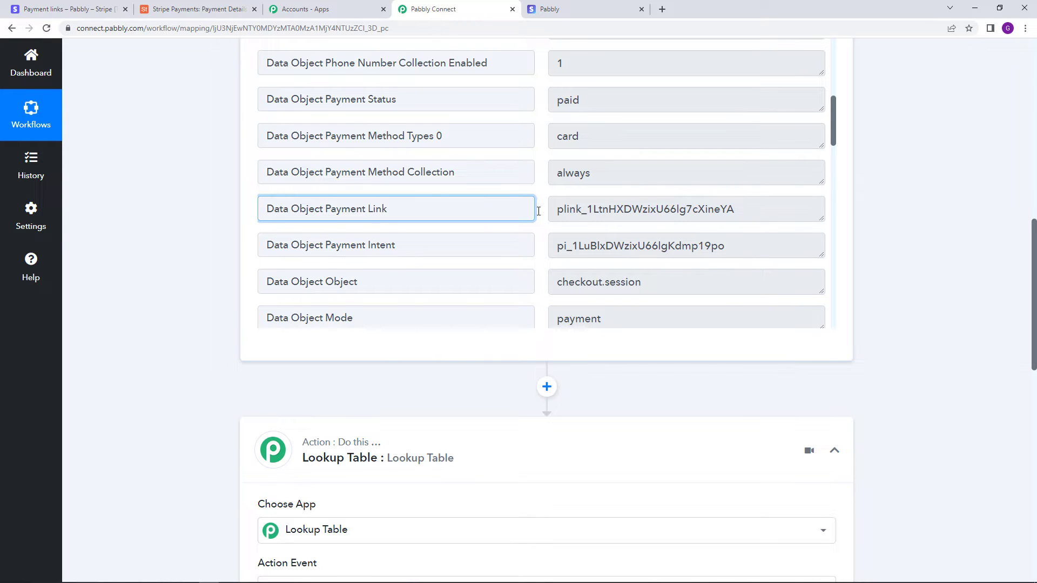
pyautogui.doubleClick(568, 210)
pyautogui.rightClick(725, 207)
pyautogui.click(753, 213)
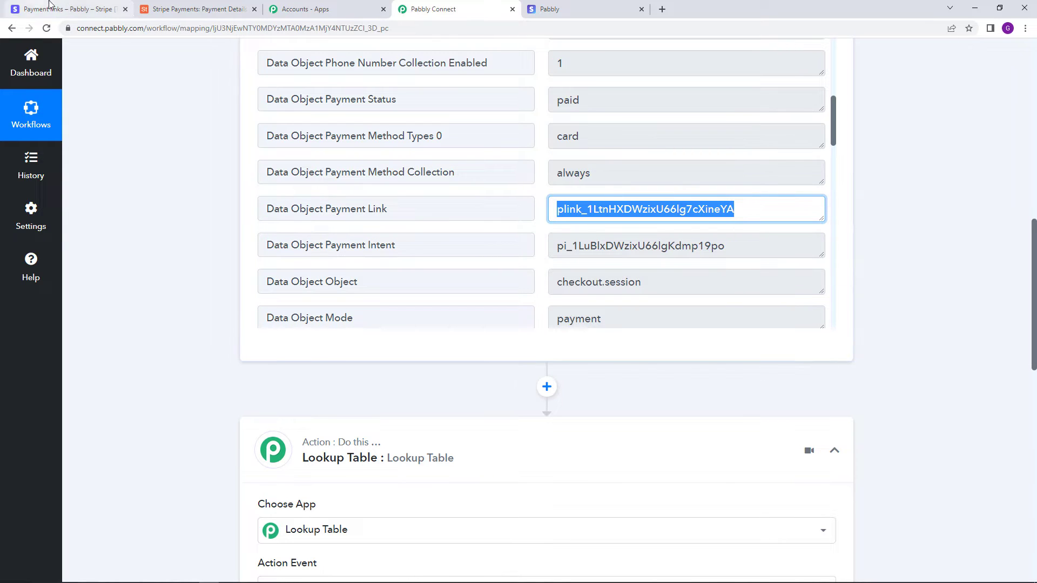
# Step: Switch to the Stripe dashboard, open the Spoken English Notes payment link and search its page for the copied payment link ID
pyautogui.click(48, 3)
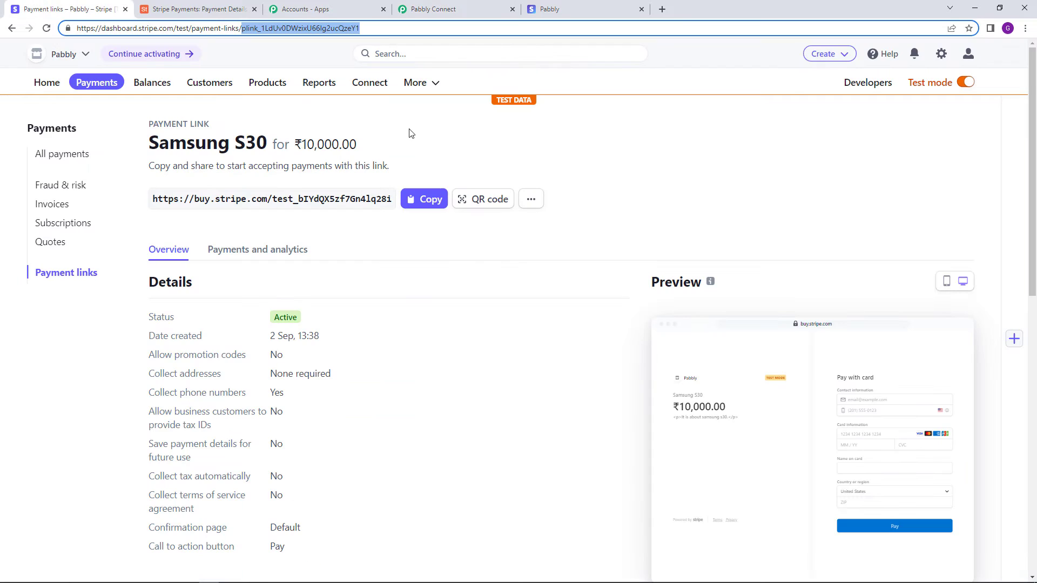
pyautogui.click(68, 270)
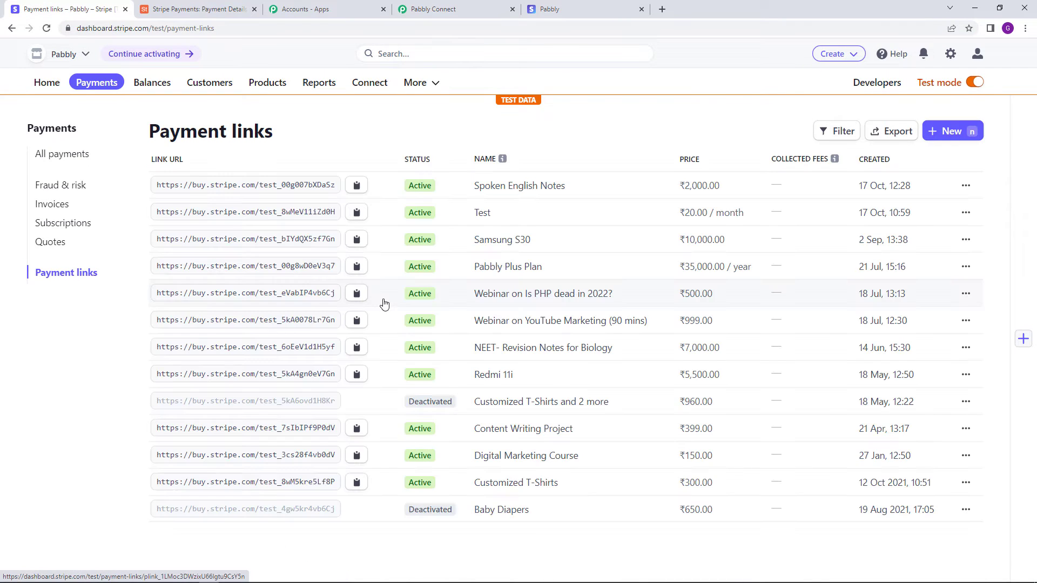
pyautogui.click(514, 191)
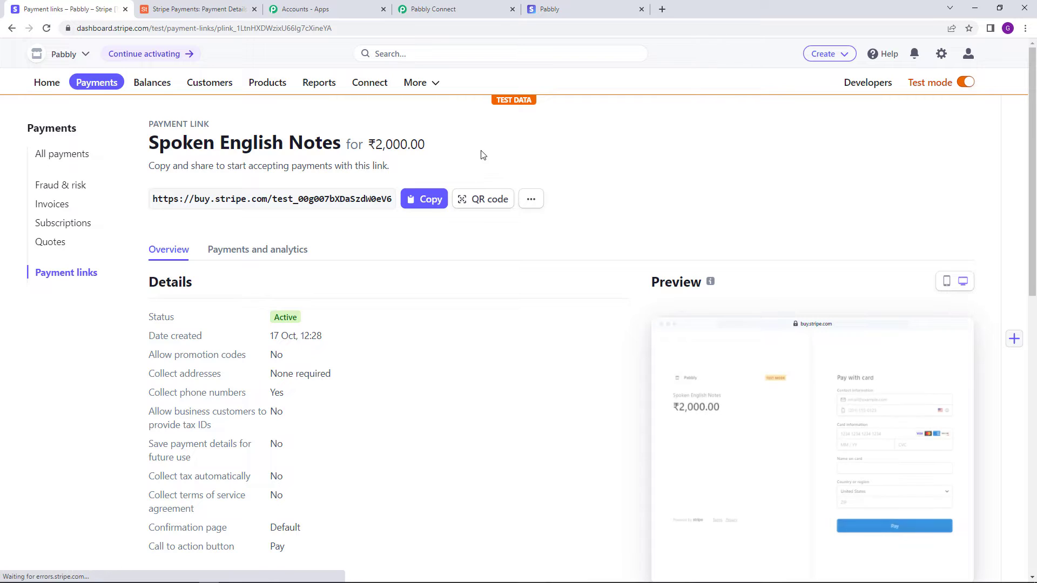
pyautogui.hotkey('ctrl', 'f')
pyautogui.rightClick(825, 47)
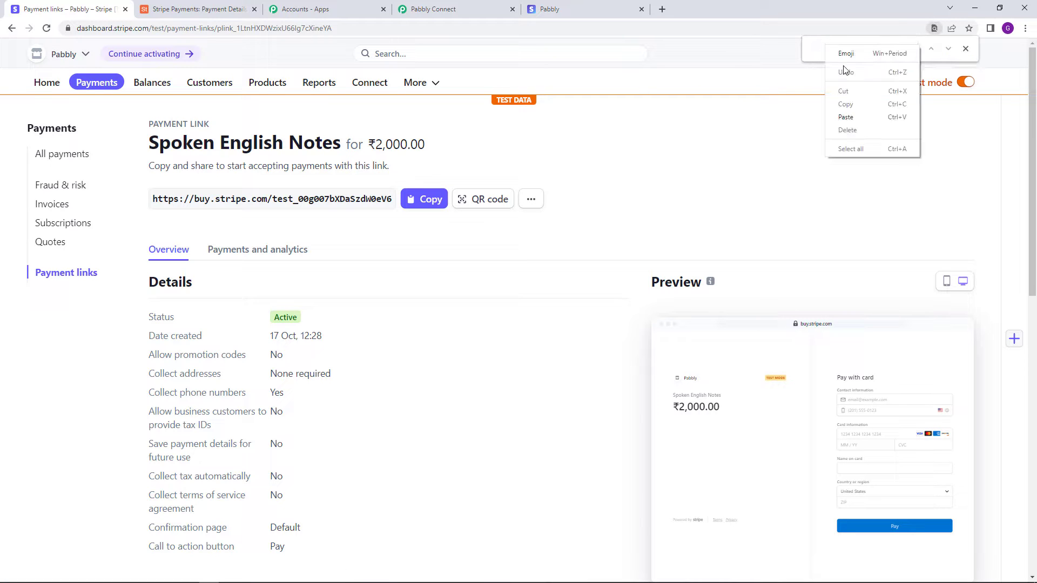
pyautogui.click(870, 116)
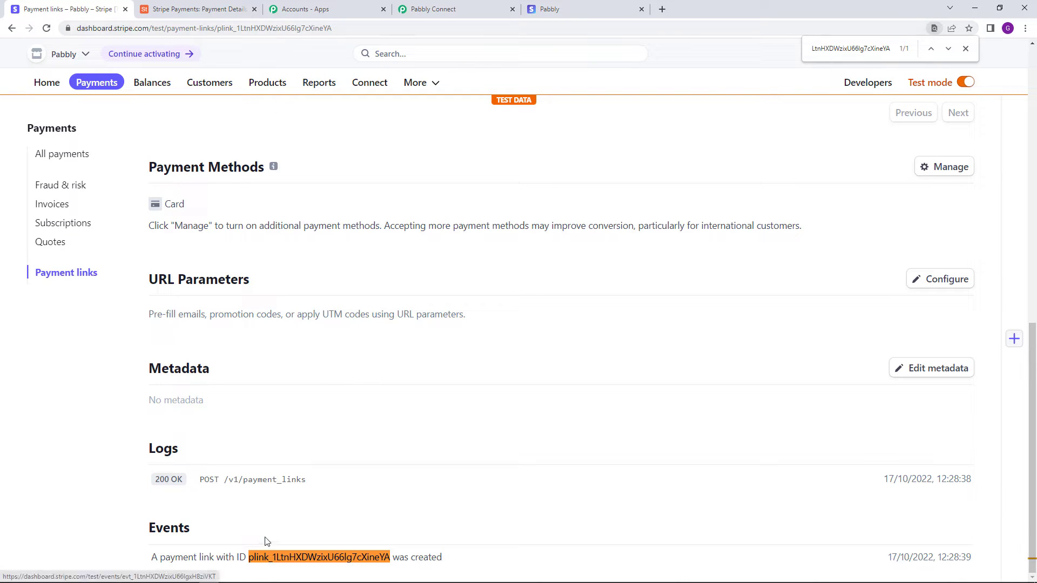
# Step: Return to Pabbly Connect and review the Lookup Table action's key, fallback, label and value fields alongside the webhook response
pyautogui.click(578, 5)
pyautogui.click(435, 8)
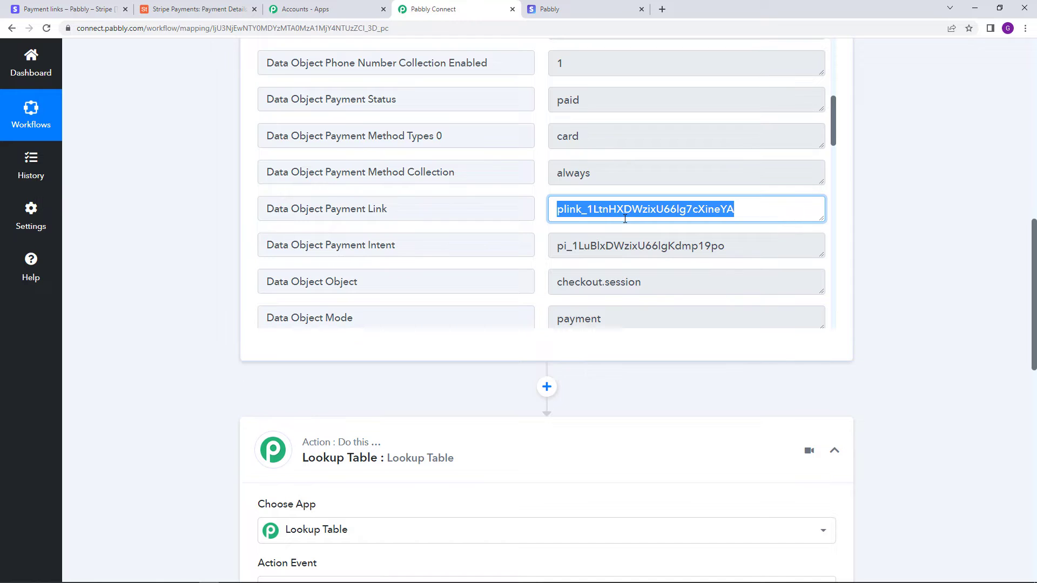
pyautogui.scroll(-3, 619, 234)
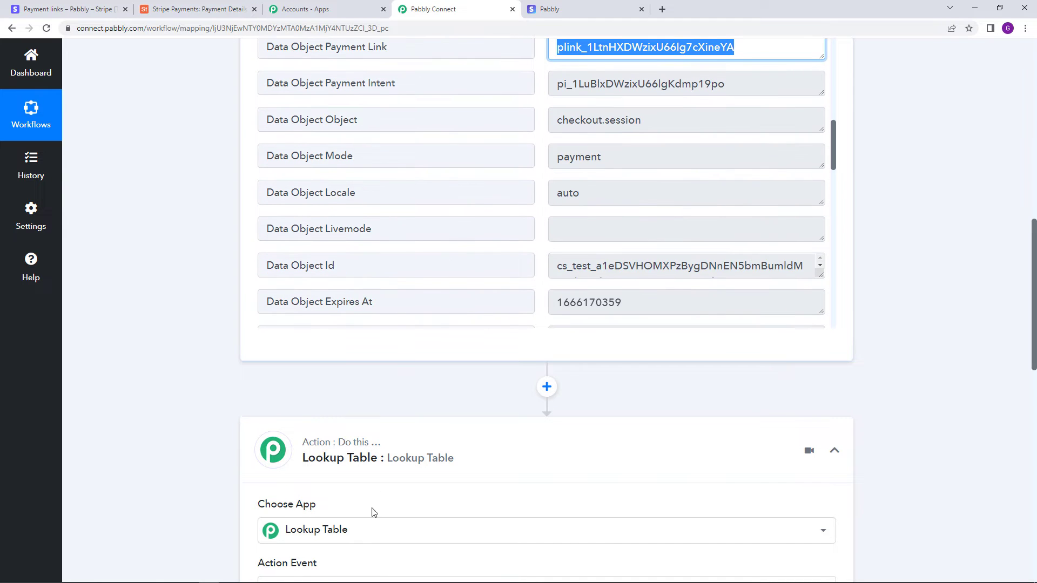
pyautogui.scroll(-4, 370, 502)
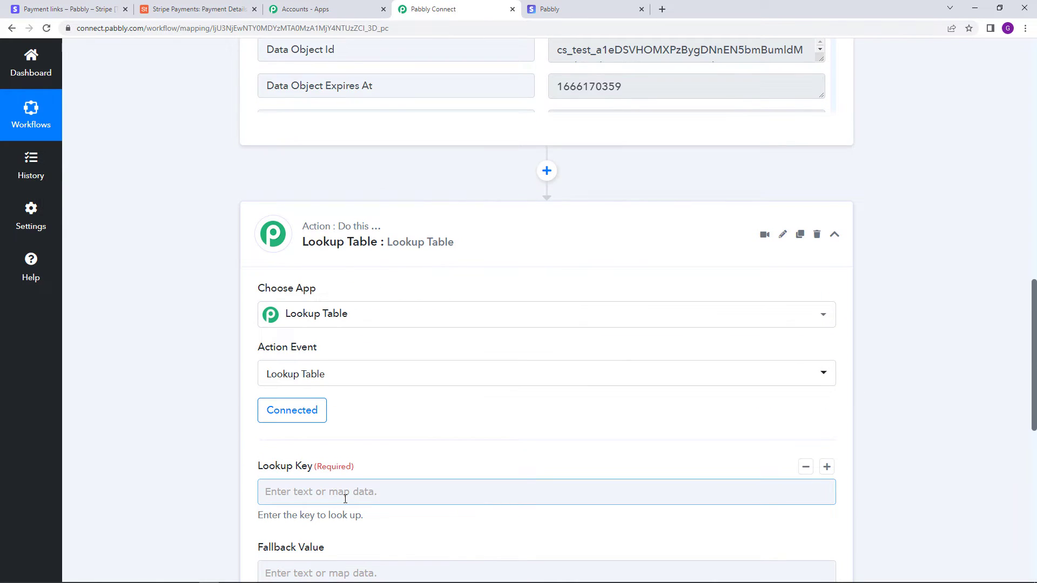
pyautogui.scroll(-3, 345, 499)
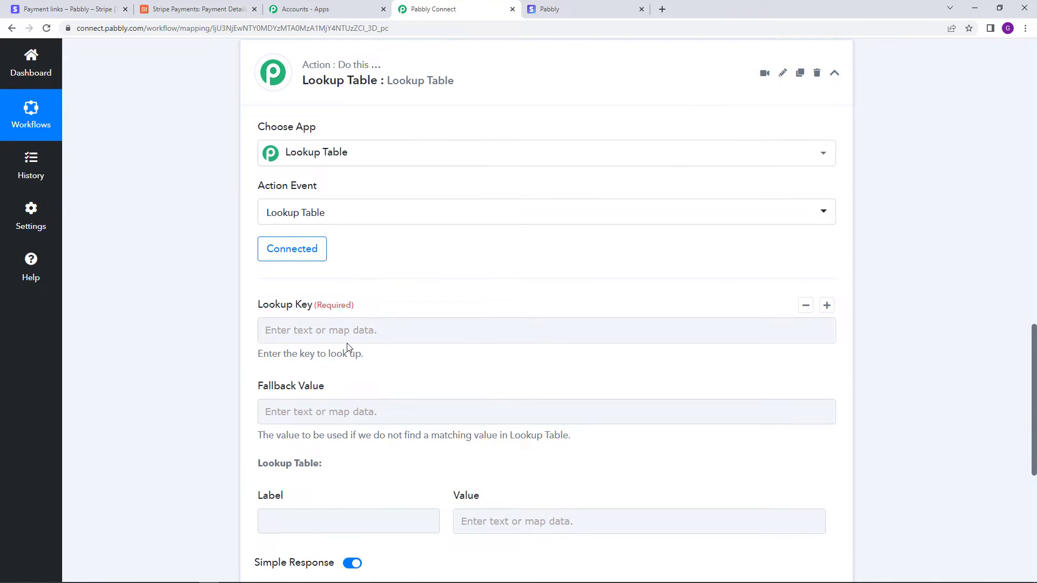
pyautogui.scroll(1, 351, 351)
pyautogui.click(347, 384)
pyautogui.scroll(8, 402, 394)
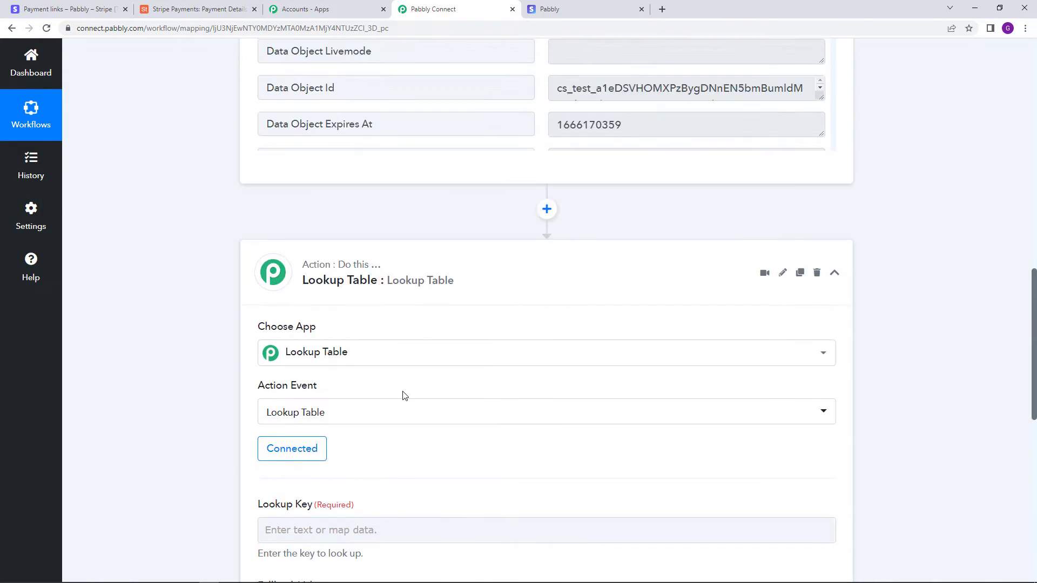
pyautogui.scroll(-10, 424, 427)
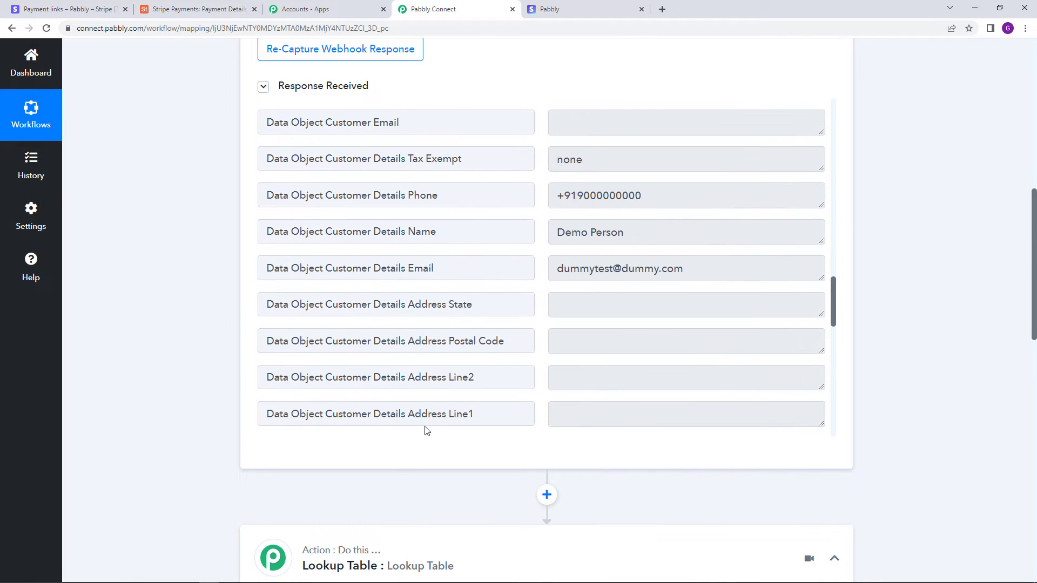
pyautogui.scroll(-2, 392, 478)
# Step: Map the Lookup Key to Data Object Payment Link from the Stripe: Checkout Completed response
pyautogui.click(340, 119)
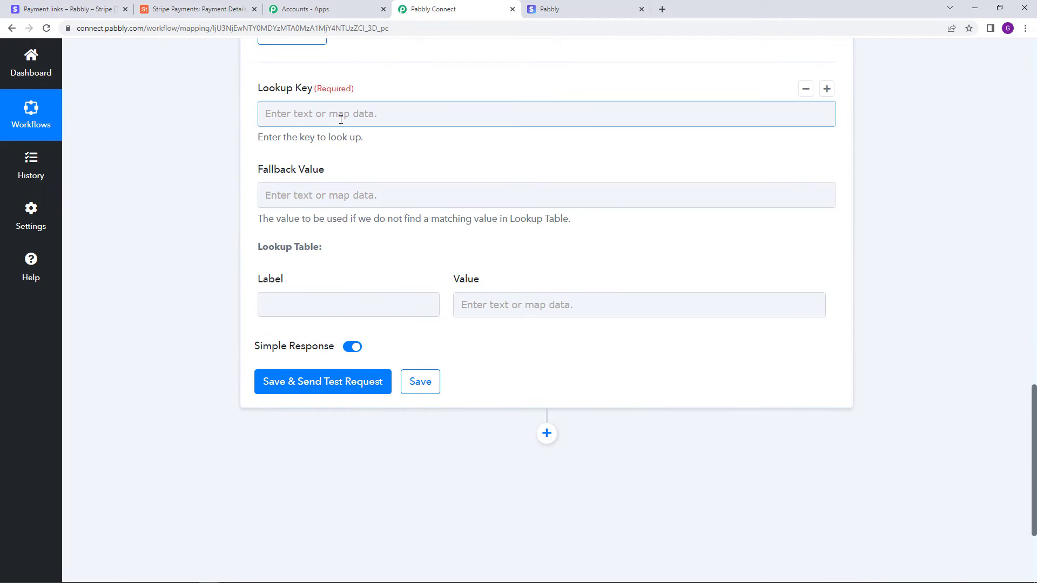
pyautogui.click(341, 120)
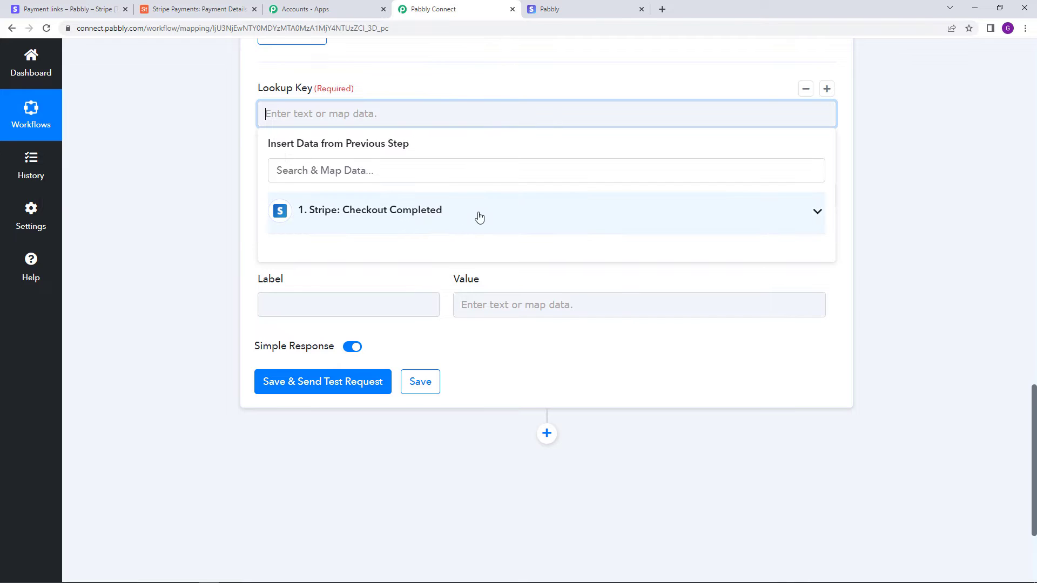
pyautogui.click(444, 216)
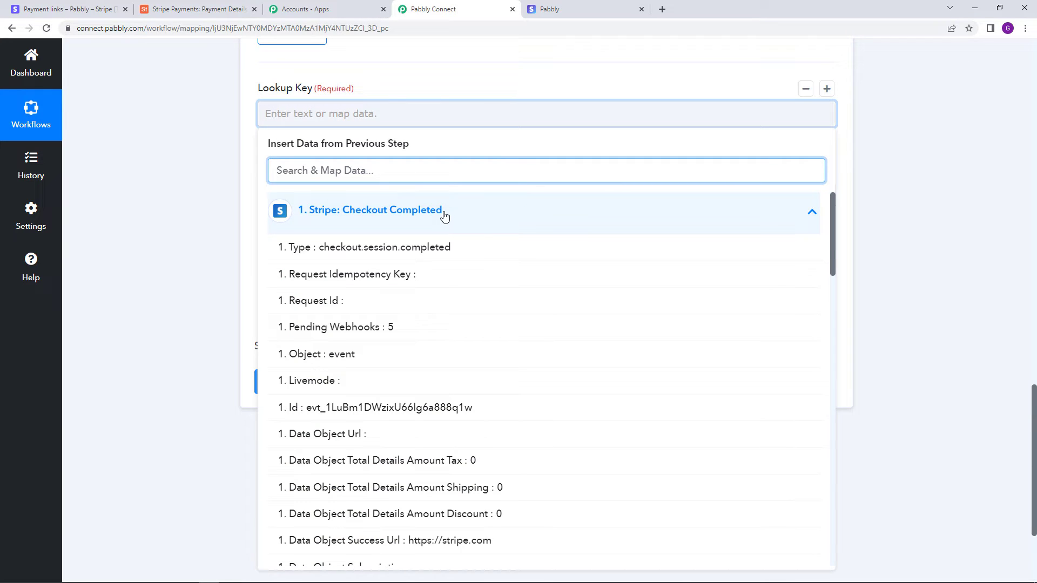
pyautogui.write('data')
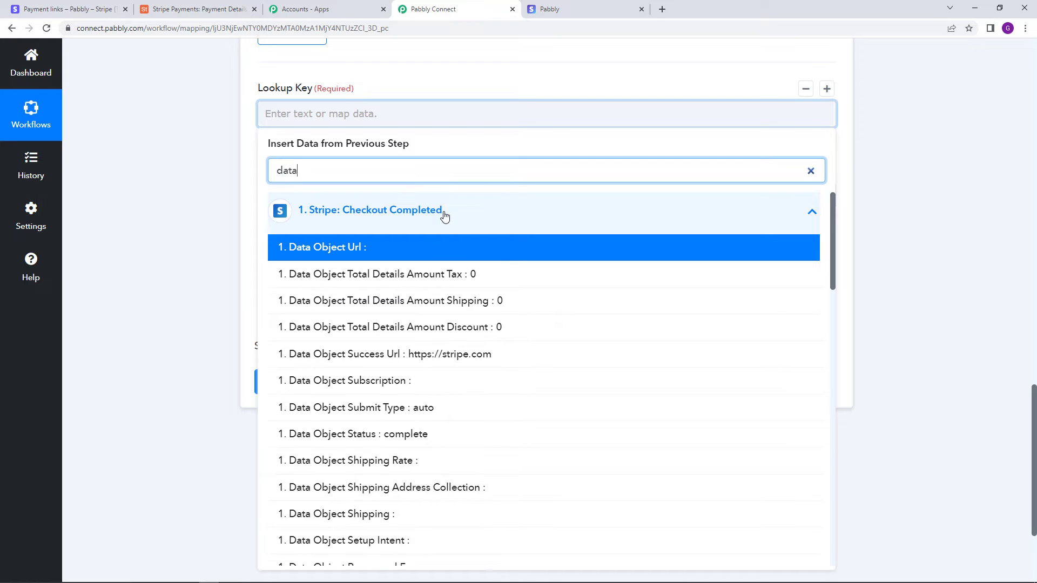
pyautogui.write(' object p')
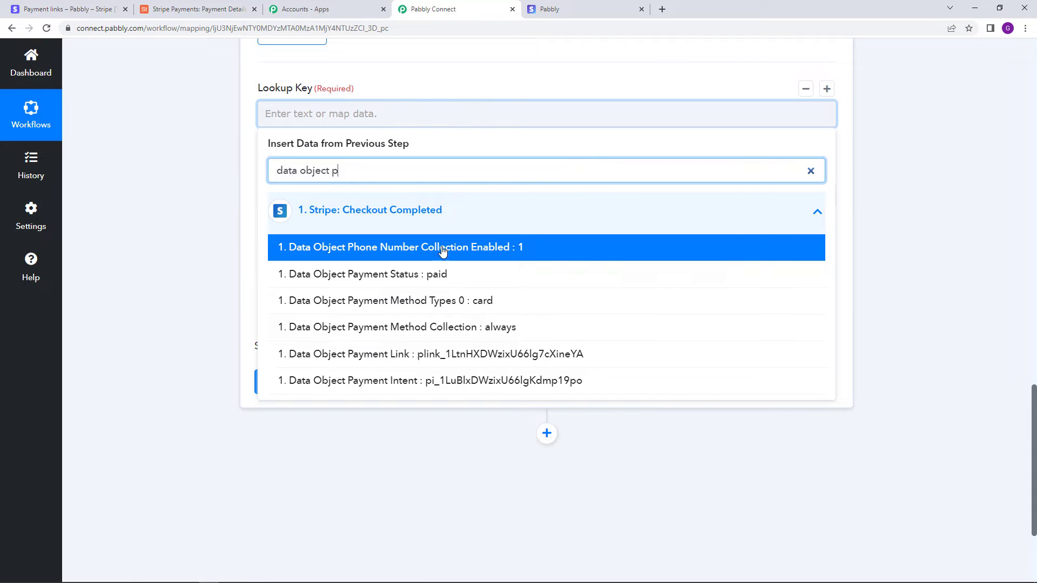
pyautogui.click(365, 354)
pyautogui.click(472, 73)
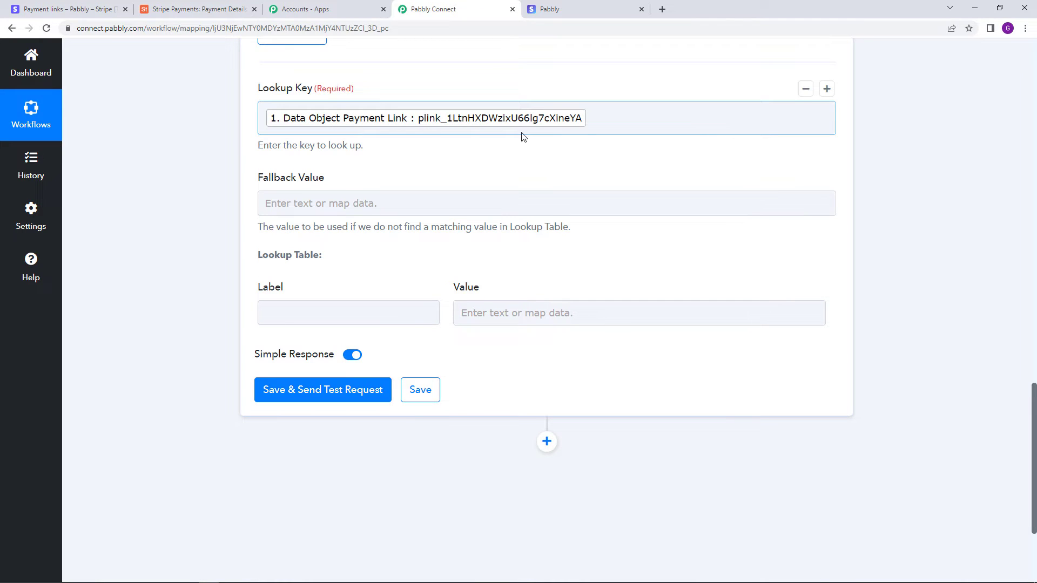
# Step: Compare the mapped Lookup Key with the webhook response data and examine the lookup table's Label and Value fields
pyautogui.scroll(1, 488, 148)
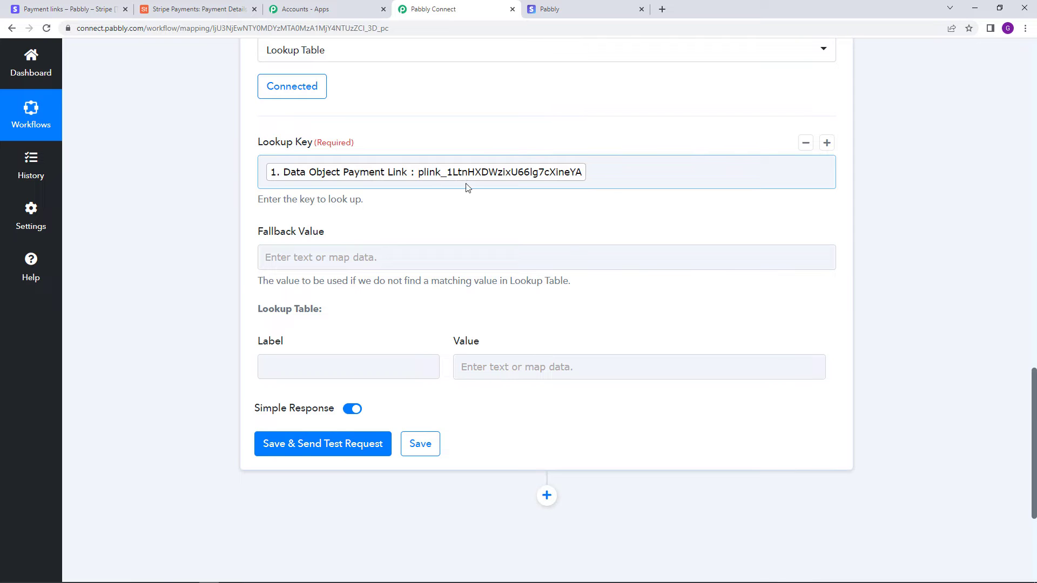
pyautogui.scroll(10, 467, 187)
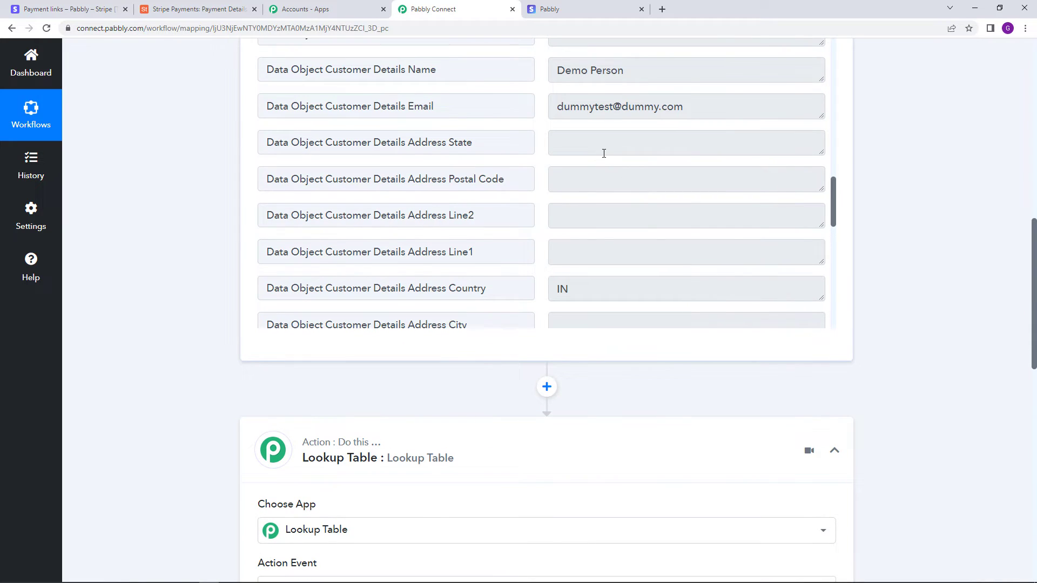
pyautogui.scroll(-7, 539, 337)
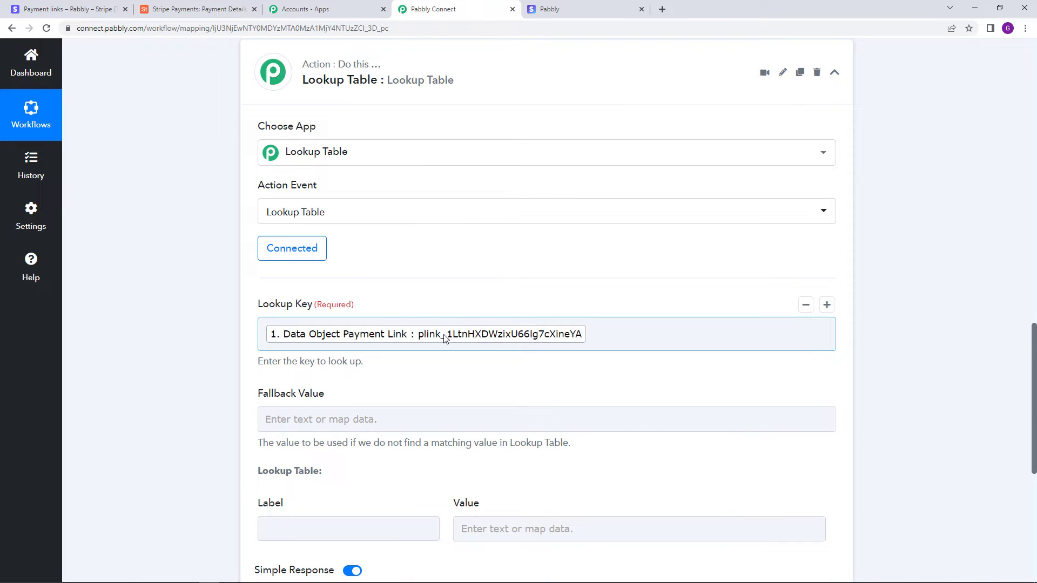
pyautogui.scroll(3, 568, 236)
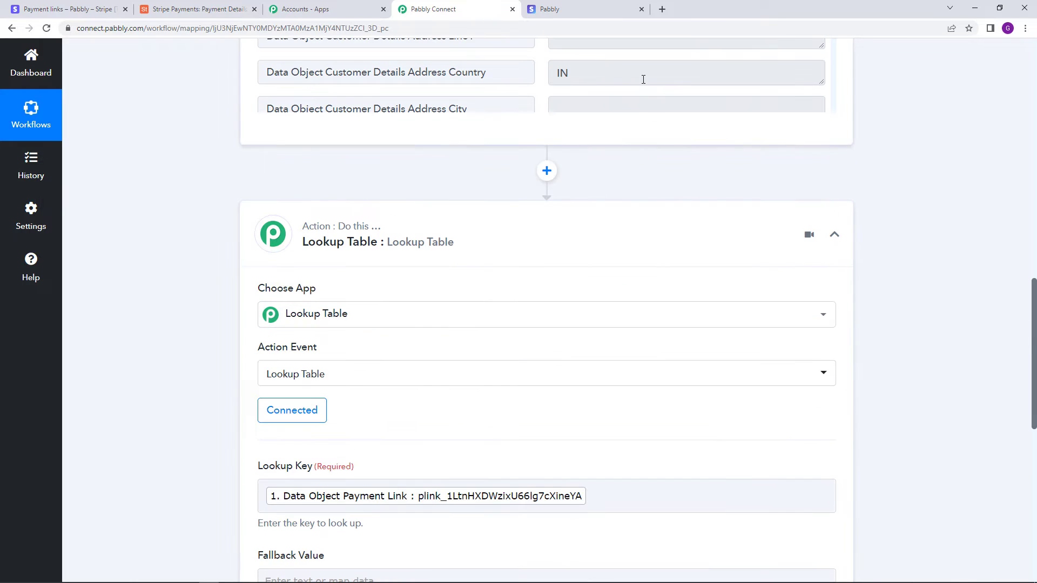
pyautogui.scroll(-5, 533, 178)
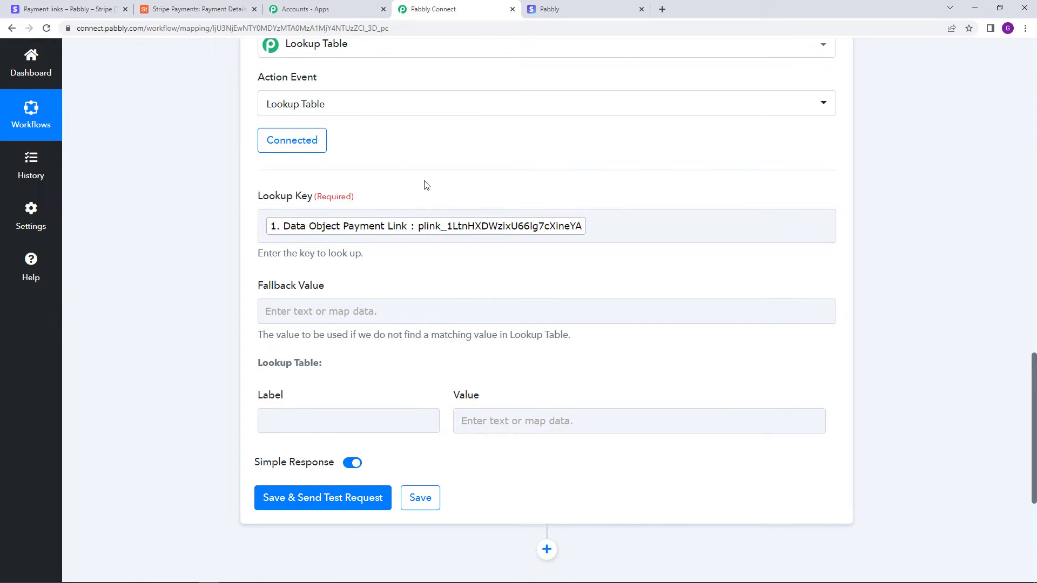
pyautogui.scroll(-1, 385, 238)
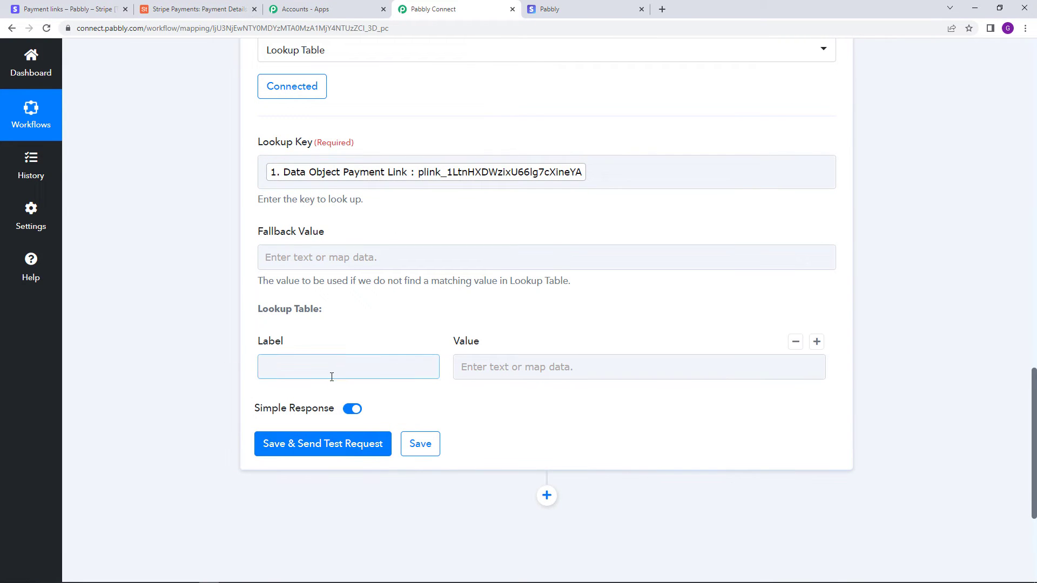
pyautogui.click(405, 372)
# Step: Copy the payment link ID from the Spoken English Notes page address in Stripe into the first lookup label in Pabbly Connect
pyautogui.click(112, 4)
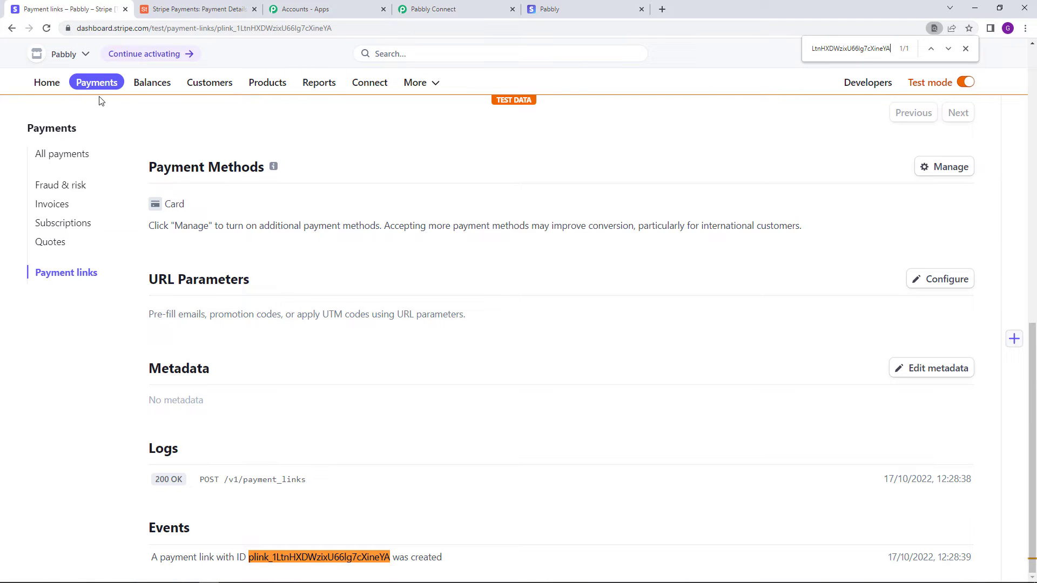
pyautogui.click(66, 272)
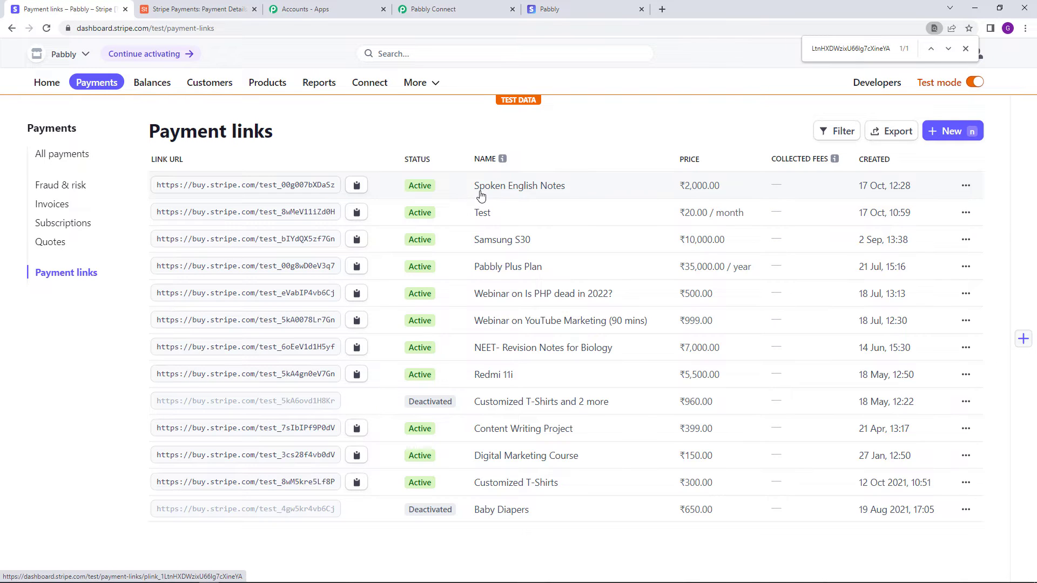
pyautogui.click(480, 195)
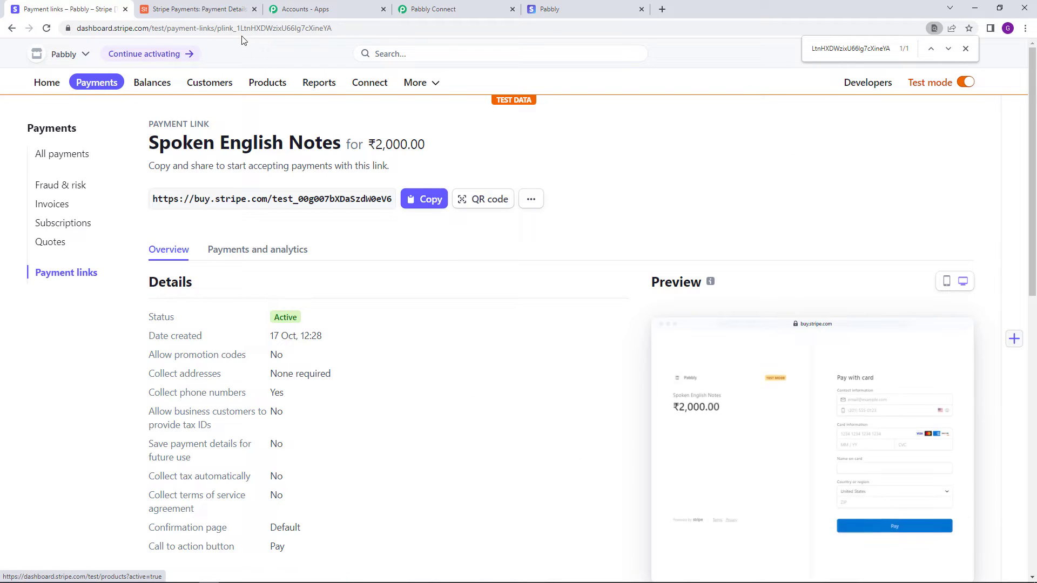
pyautogui.moveTo(218, 32); pyautogui.dragTo(328, 35)
pyautogui.rightClick(328, 35)
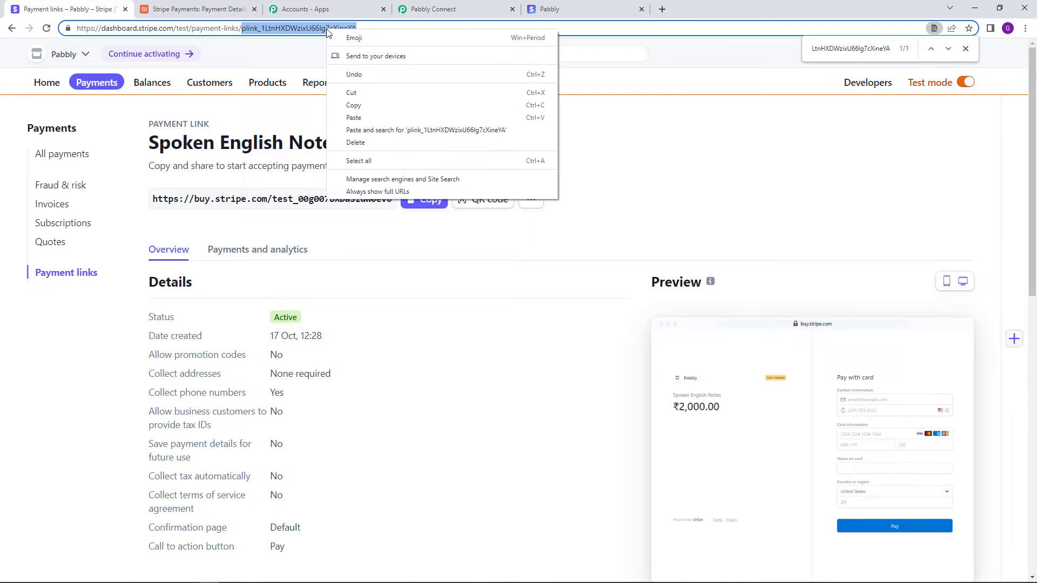
pyautogui.click(399, 107)
pyautogui.click(454, 8)
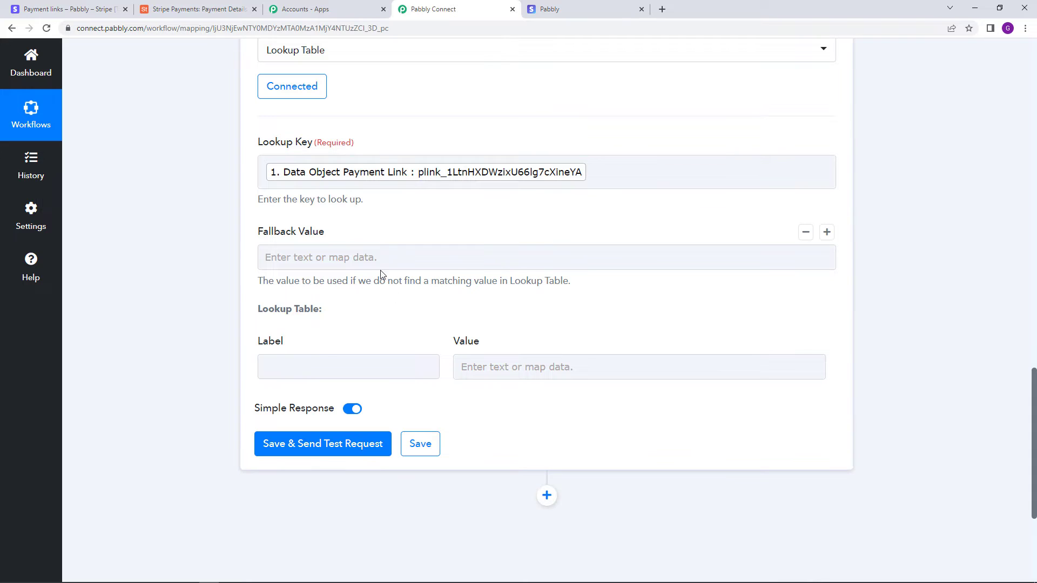
pyautogui.click(316, 366)
pyautogui.rightClick(316, 366)
pyautogui.click(357, 451)
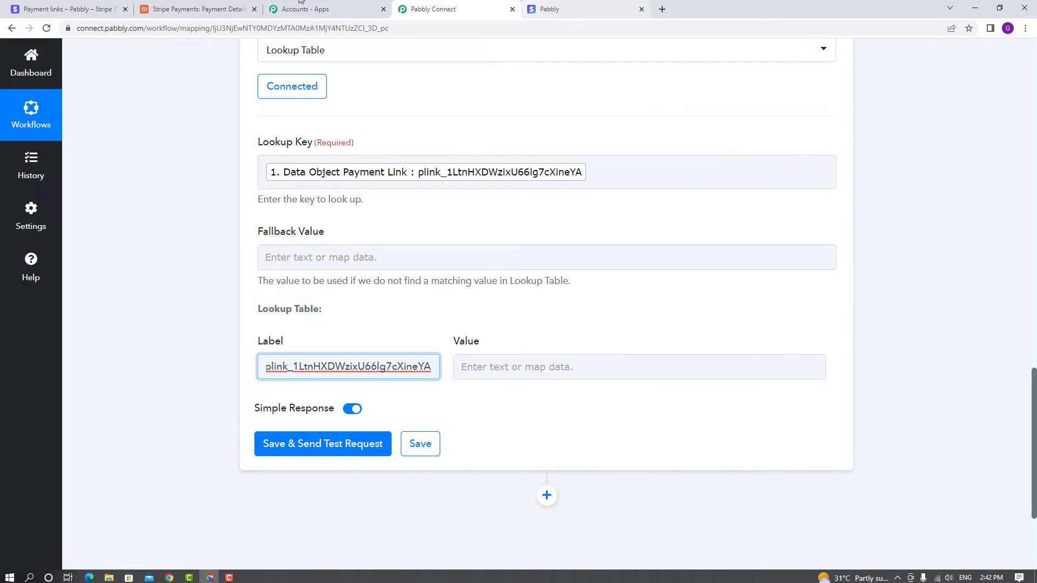
# Step: Copy the product name Spoken English Notes from Stripe into the first lookup label's value in Pabbly Connect
pyautogui.click(65, 9)
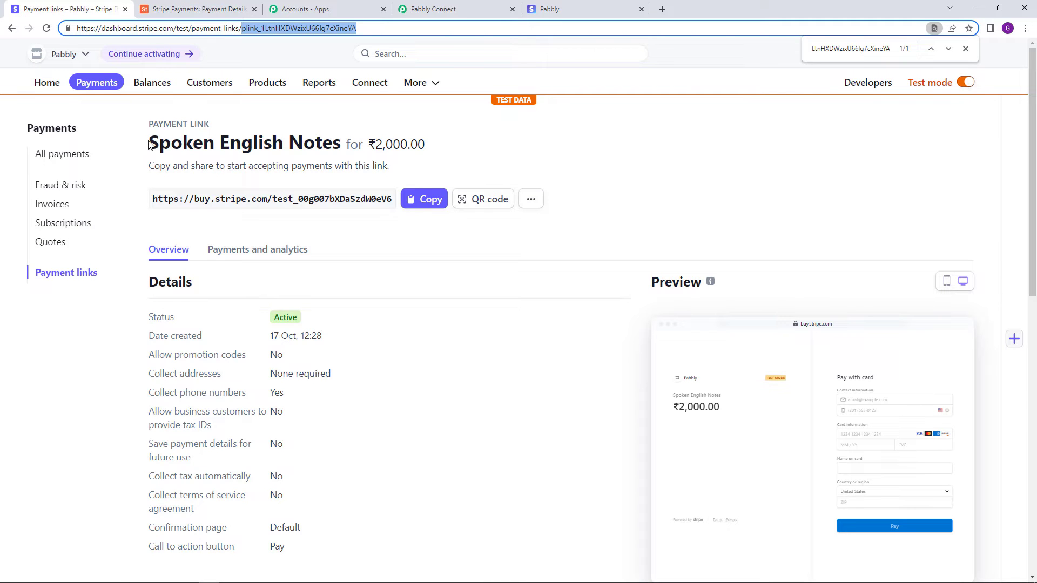
pyautogui.moveTo(150, 144); pyautogui.dragTo(341, 149)
pyautogui.rightClick(335, 146)
pyautogui.click(359, 152)
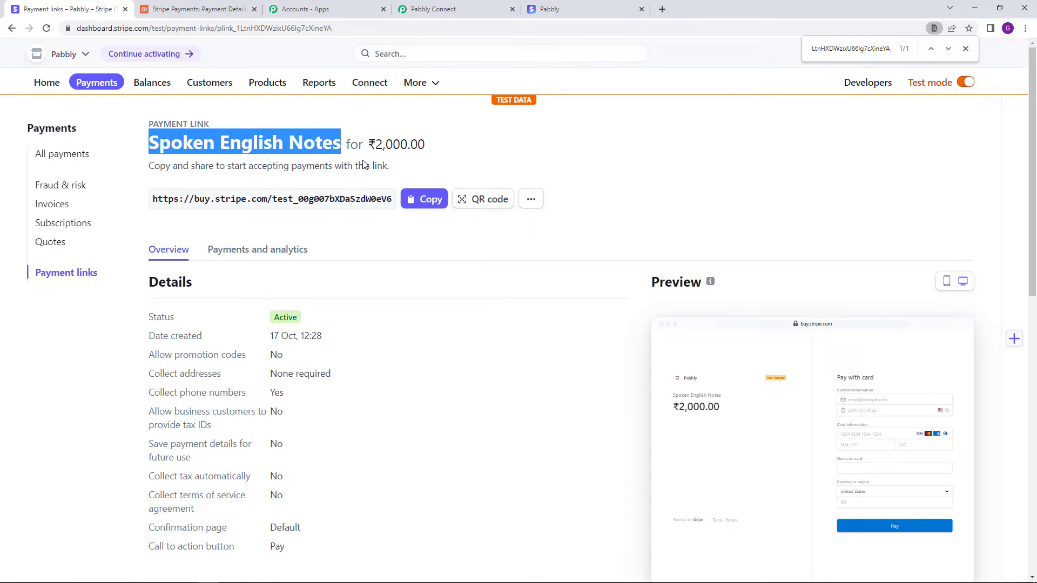
pyautogui.click(432, 8)
pyautogui.click(583, 367)
pyautogui.rightClick(559, 366)
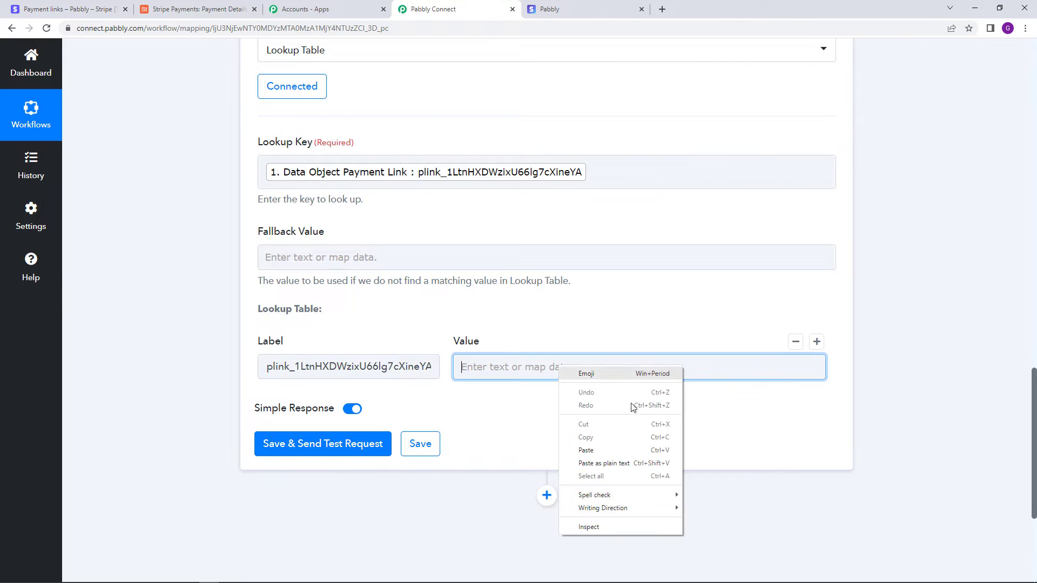
pyautogui.click(616, 450)
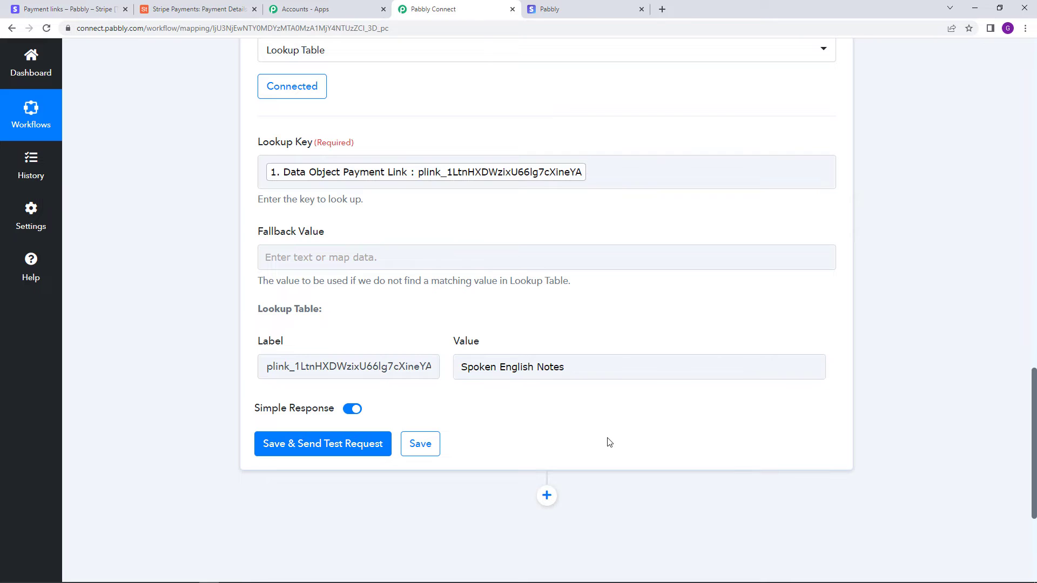
# Step: Add a second lookup table row and copy the payment link ID from the Samsung S30 page address in Stripe into its label
pyautogui.click(814, 346)
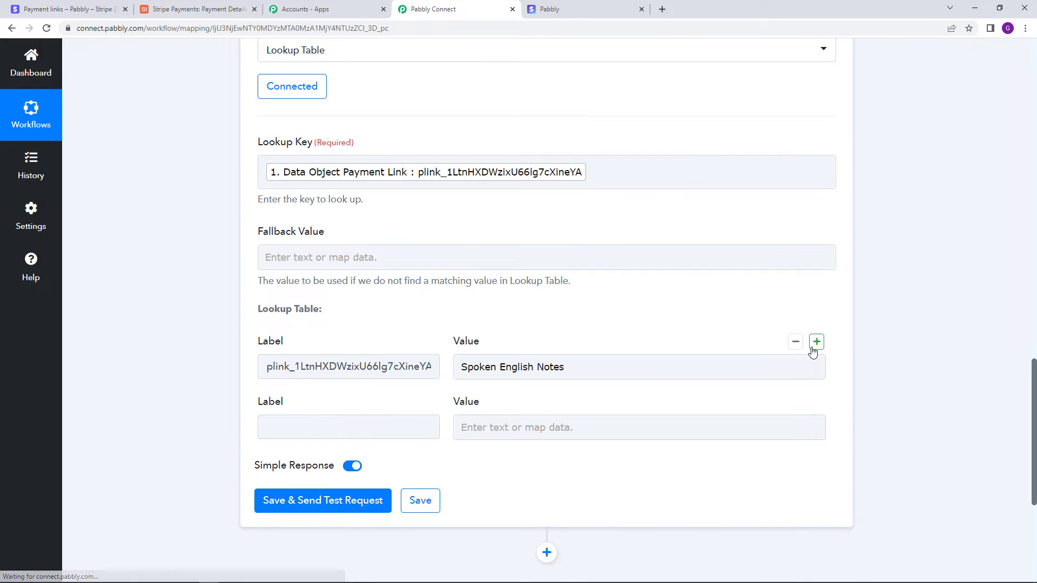
pyautogui.click(8, 4)
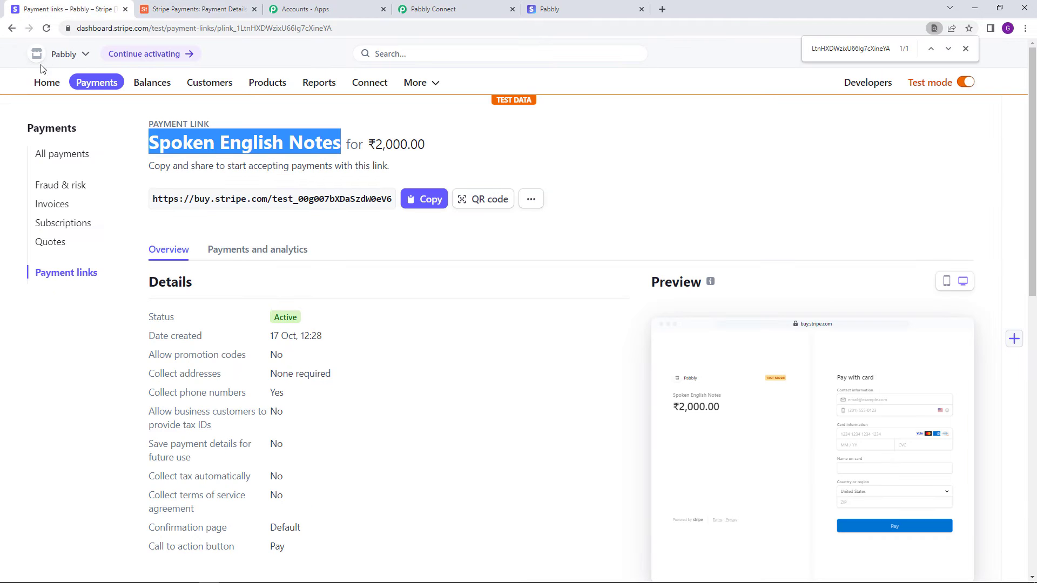
pyautogui.click(12, 28)
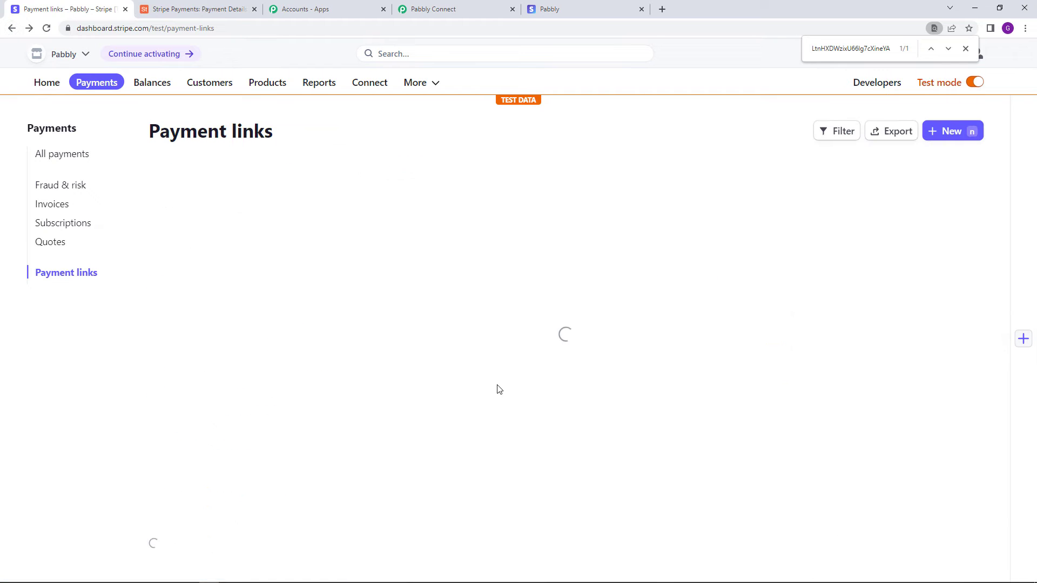
pyautogui.click(528, 246)
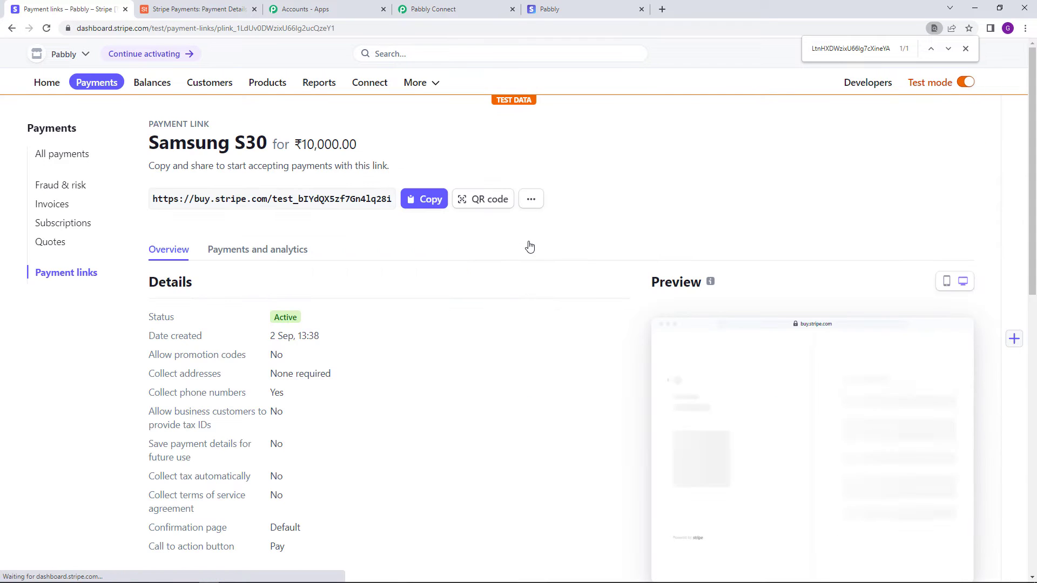
pyautogui.click(220, 30)
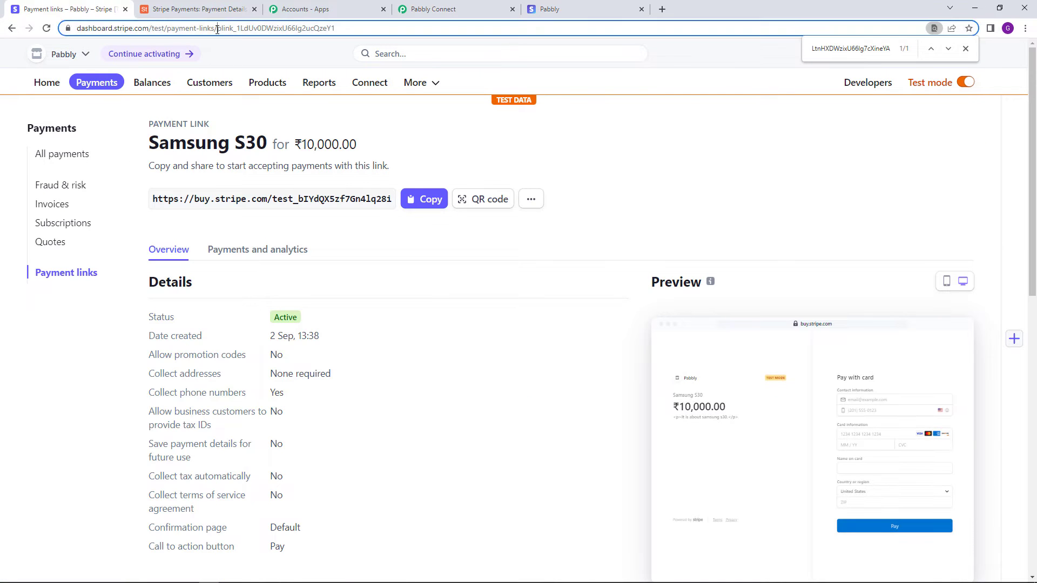
pyautogui.moveTo(243, 28); pyautogui.dragTo(354, 28)
pyautogui.hotkey('ctrl', 'c')
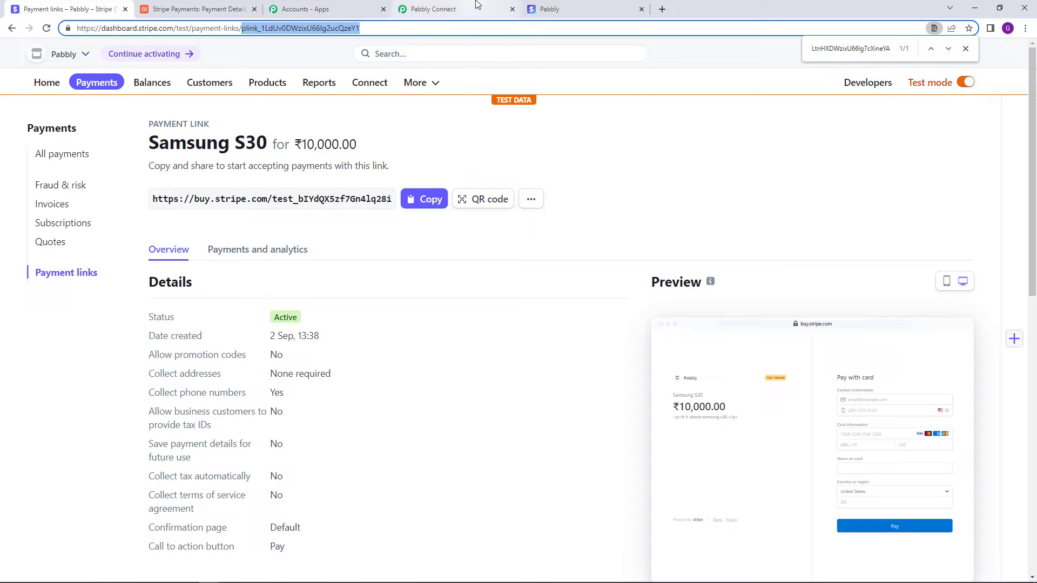
pyautogui.click(450, 9)
pyautogui.click(277, 419)
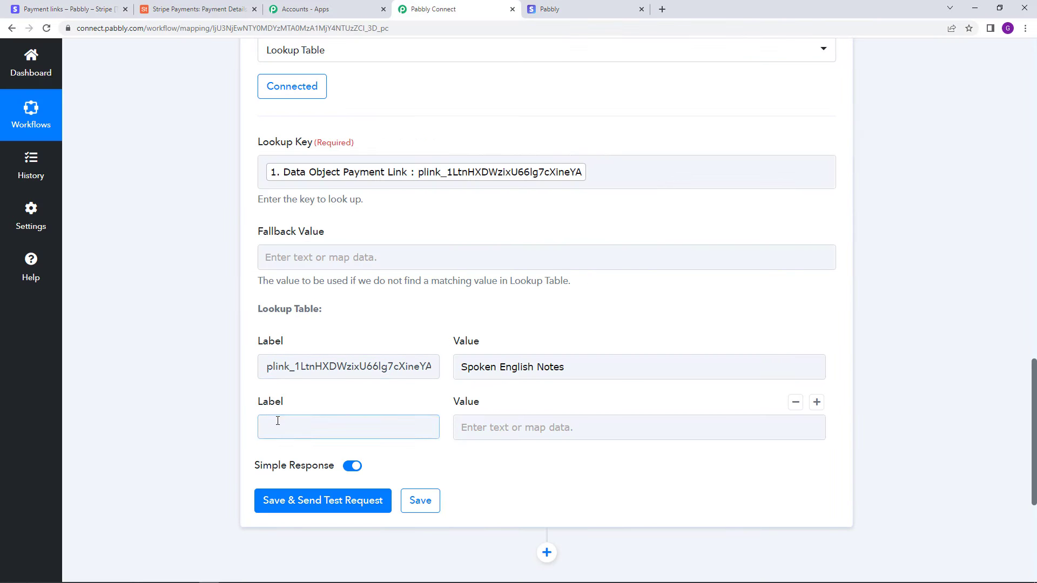
pyautogui.rightClick(278, 420)
pyautogui.click(303, 339)
# Step: Copy the product name Samsung S30 from Stripe into the second lookup row's value in Pabbly Connect
pyautogui.hotkey('ctrl', '1')
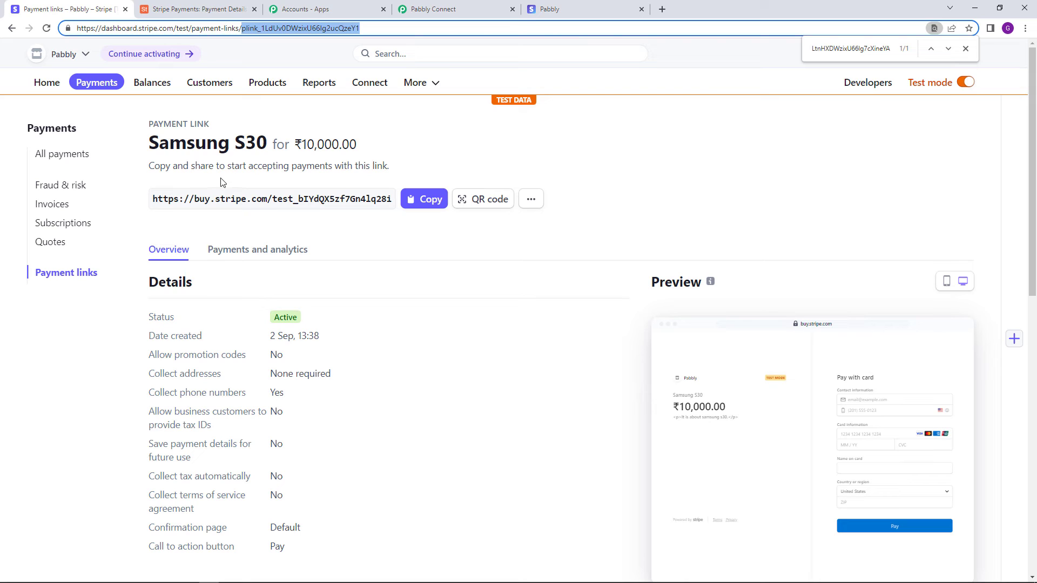
pyautogui.moveTo(154, 141); pyautogui.dragTo(267, 143)
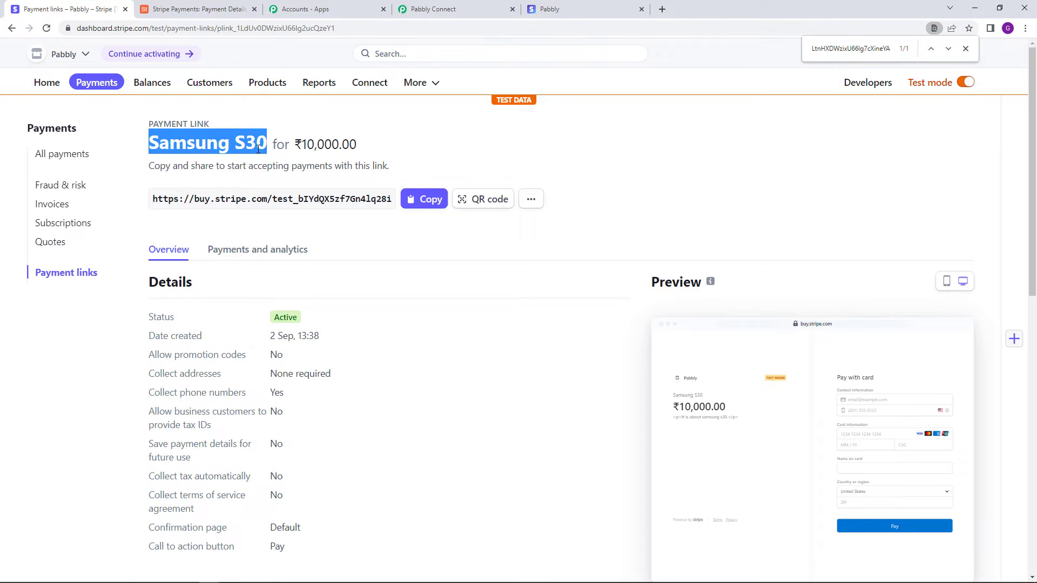
pyautogui.rightClick(258, 148)
pyautogui.click(279, 160)
pyautogui.click(412, 12)
pyautogui.click(479, 427)
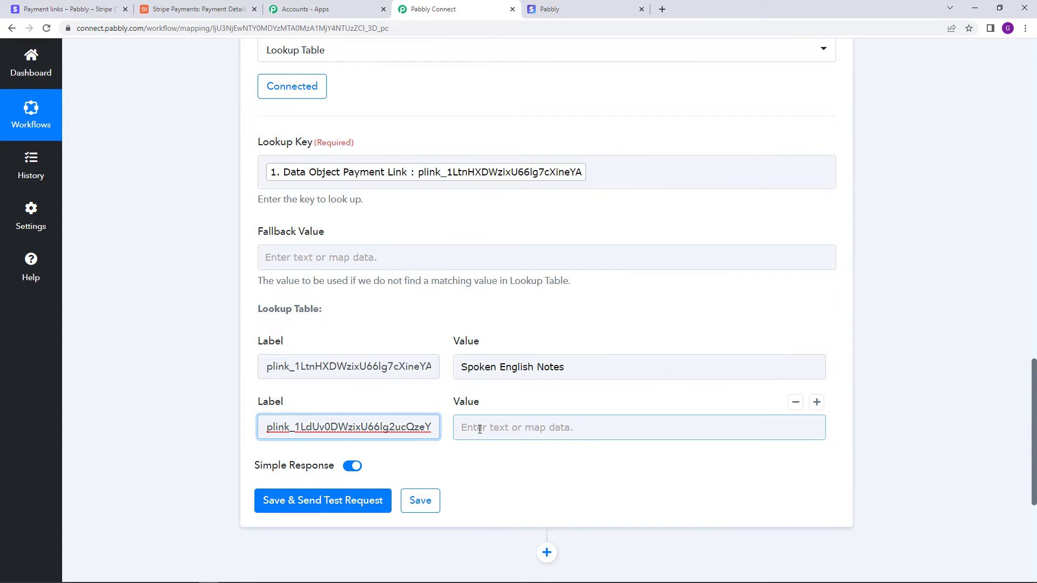
pyautogui.rightClick(480, 428)
pyautogui.click(520, 344)
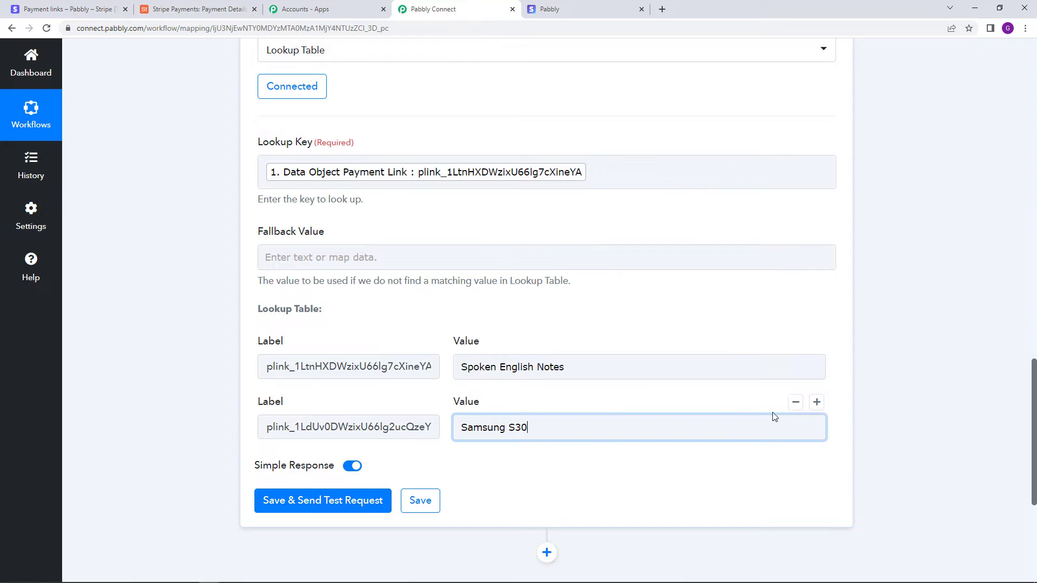
# Step: Add a third lookup row and copy the payment link ID from Stripe's "Webinar on Is PHP dead in 2022?" page address into its label
pyautogui.click(816, 403)
pyautogui.click(65, 9)
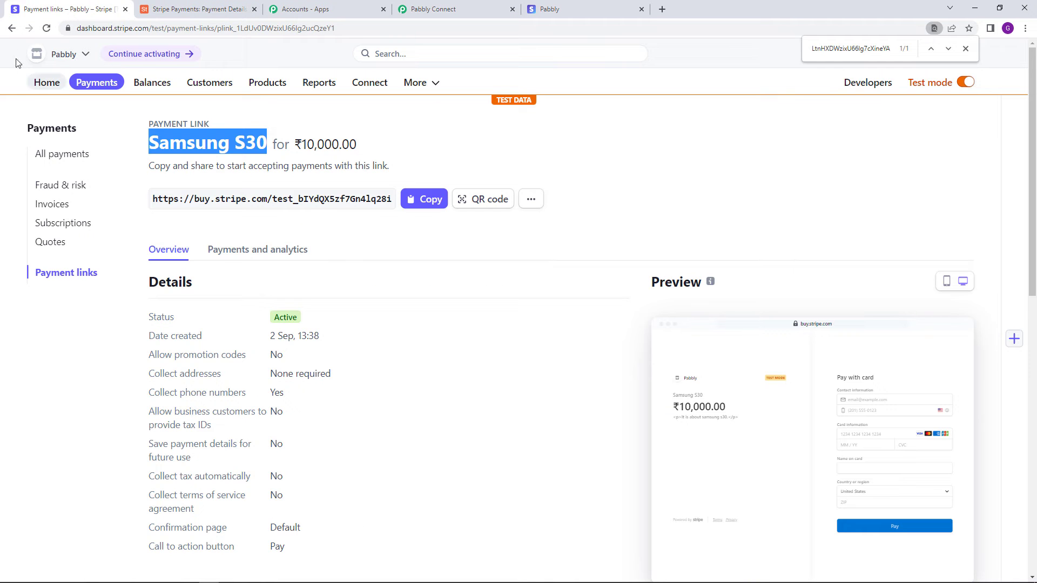
pyautogui.click(11, 28)
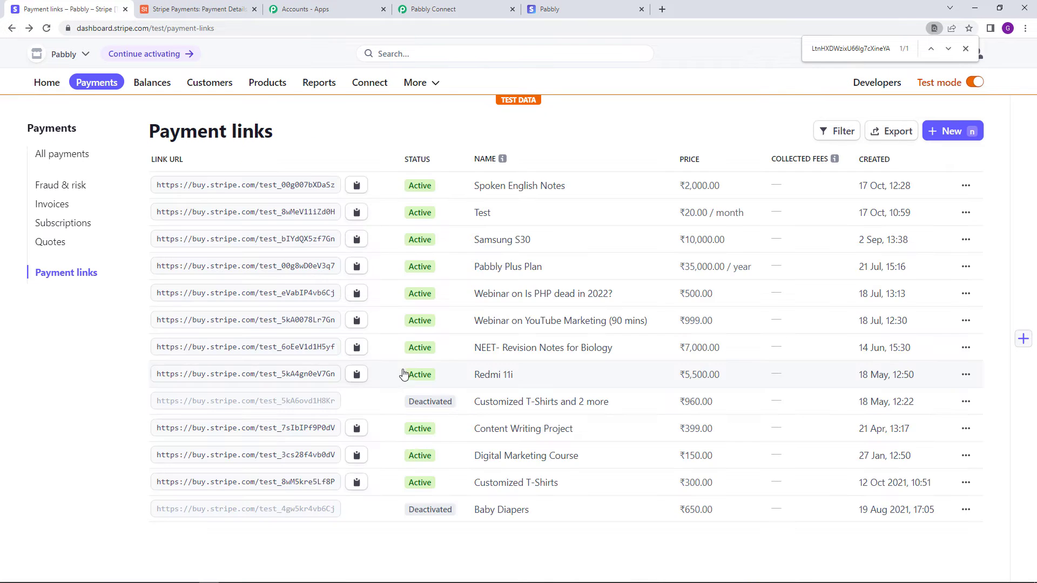
pyautogui.click(491, 298)
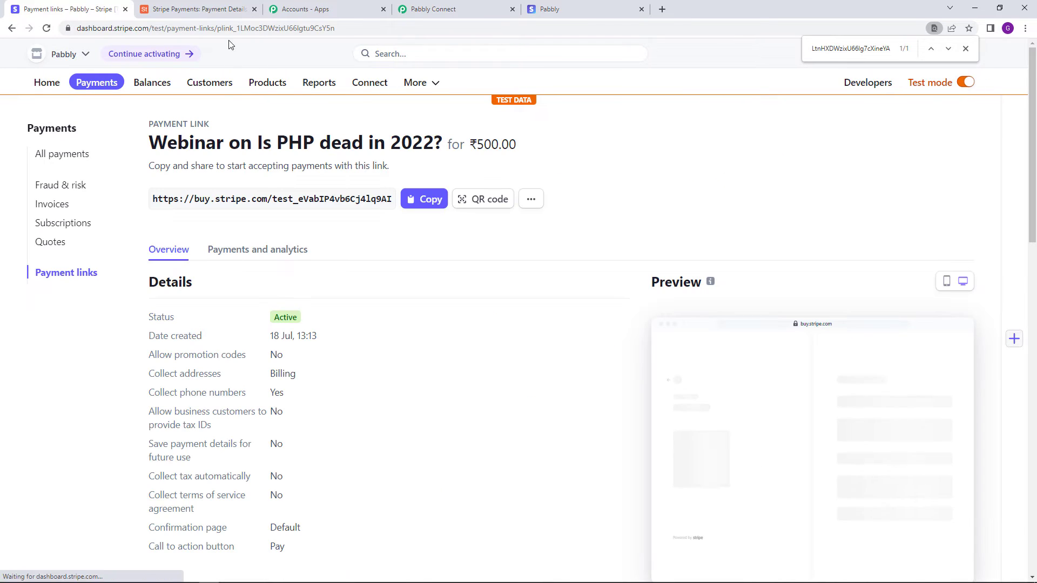
pyautogui.moveTo(216, 28); pyautogui.dragTo(341, 31)
pyautogui.rightClick(342, 32)
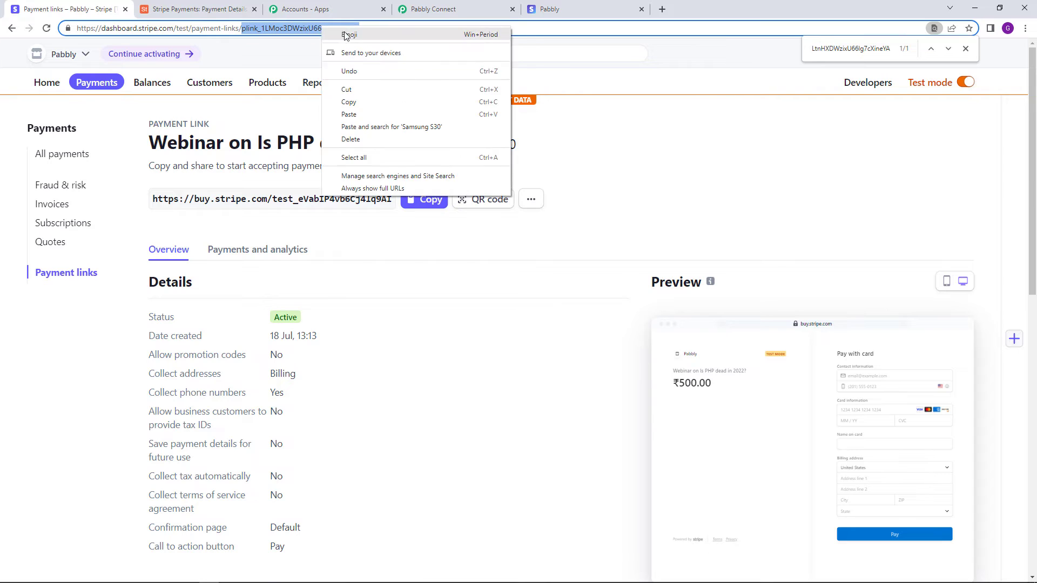
pyautogui.click(371, 98)
pyautogui.click(427, 9)
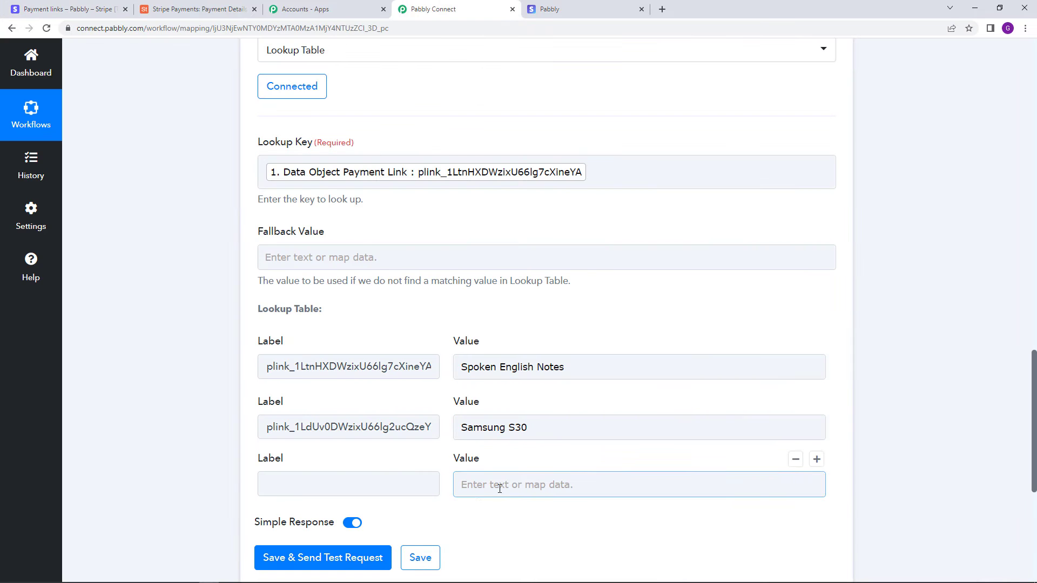
pyautogui.click(376, 486)
pyautogui.rightClick(376, 487)
pyautogui.click(402, 403)
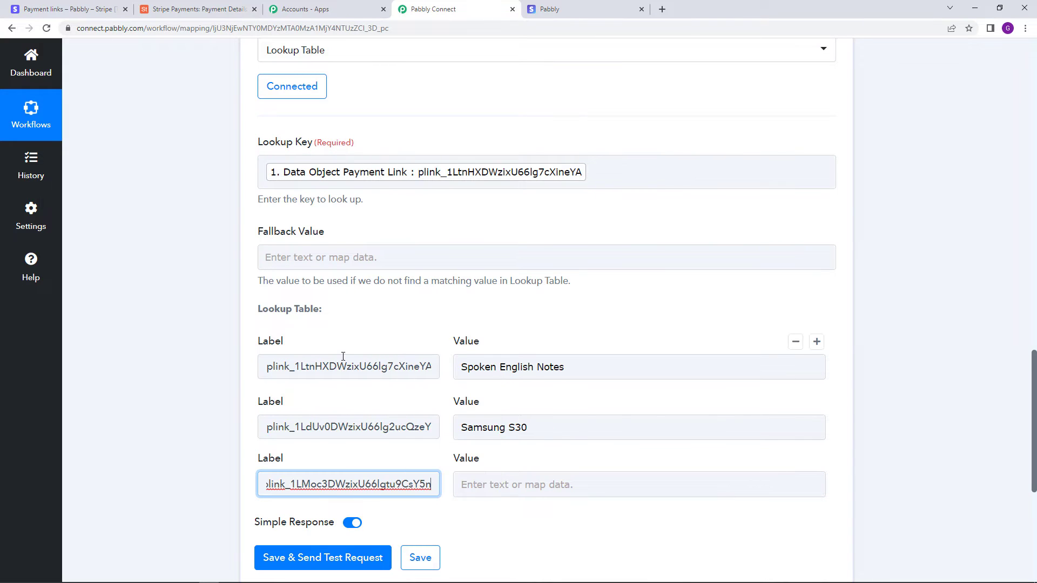
# Step: Copy the product name "Webinar on Is PHP dead in 2022" from Stripe into the third lookup row's value in Pabbly Connect
pyautogui.click(103, 9)
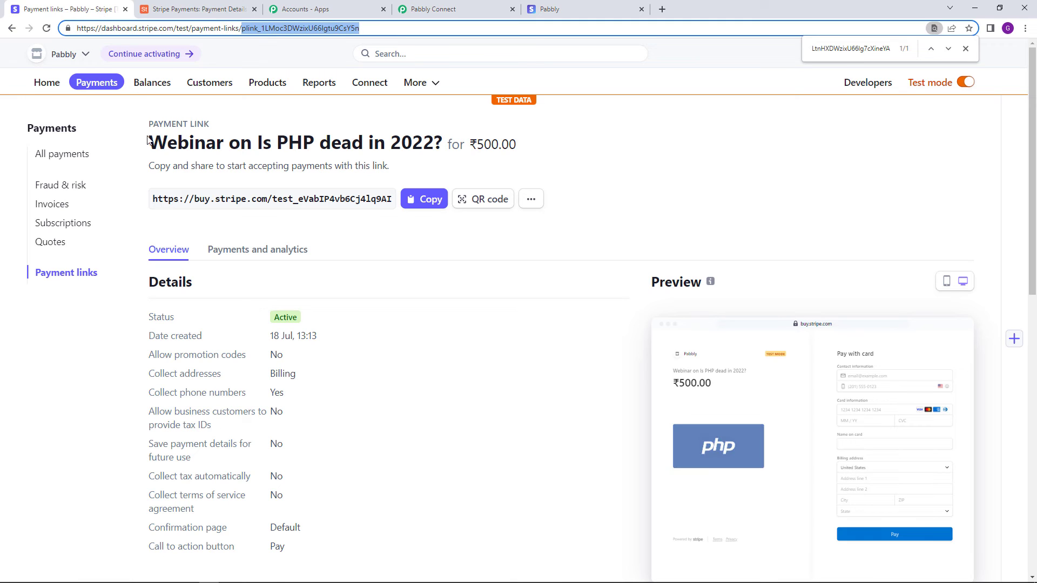
pyautogui.moveTo(150, 140); pyautogui.dragTo(434, 146)
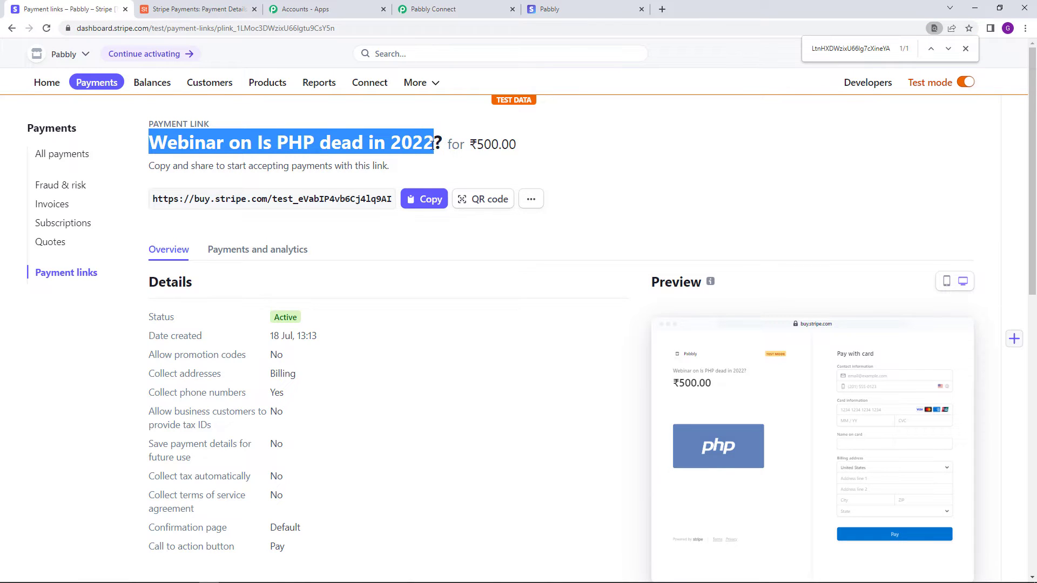
pyautogui.rightClick(435, 148)
pyautogui.click(449, 154)
pyautogui.click(433, 9)
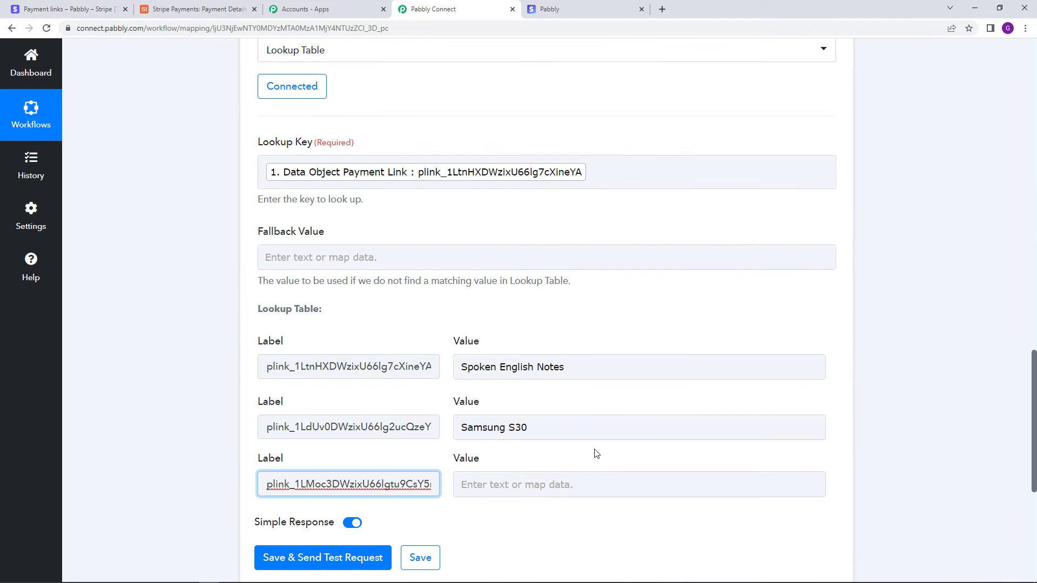
pyautogui.rightClick(569, 497)
pyautogui.click(552, 480)
pyautogui.rightClick(552, 480)
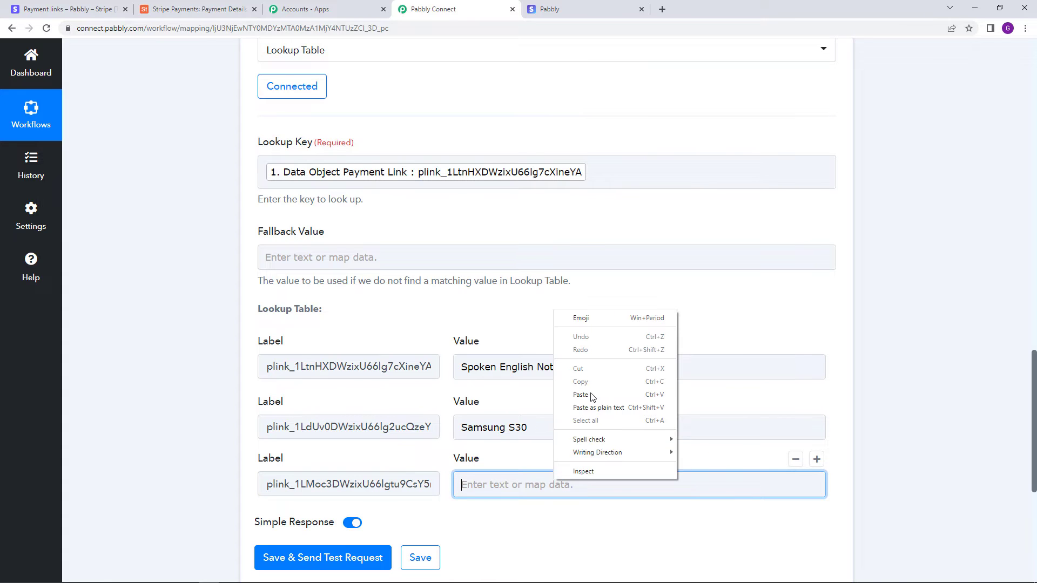
pyautogui.click(581, 395)
# Step: Save the Lookup Table action with its three label and value pairs and send a test request
pyautogui.scroll(-2, 158, 334)
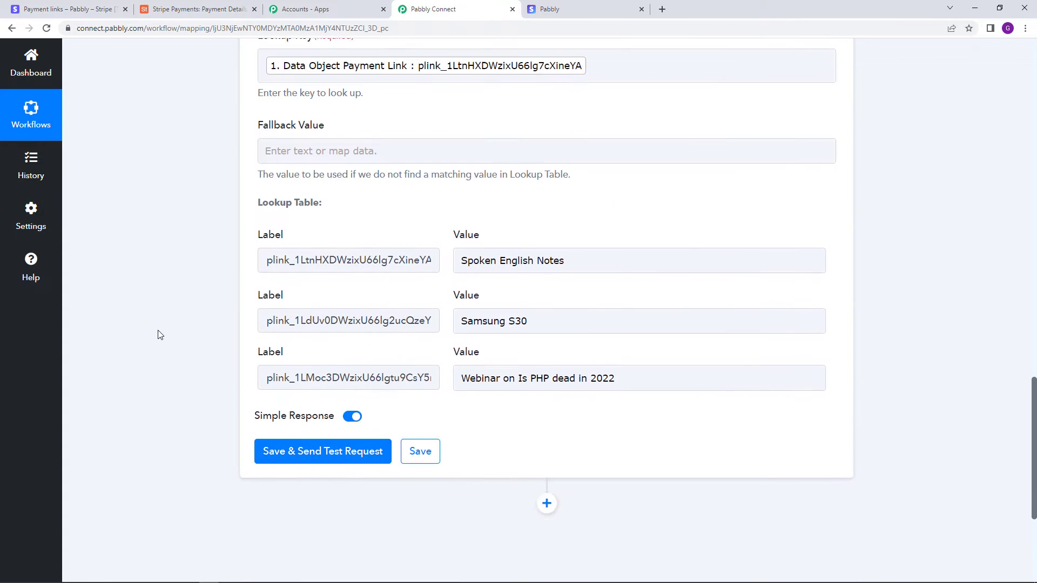
pyautogui.scroll(2, 159, 335)
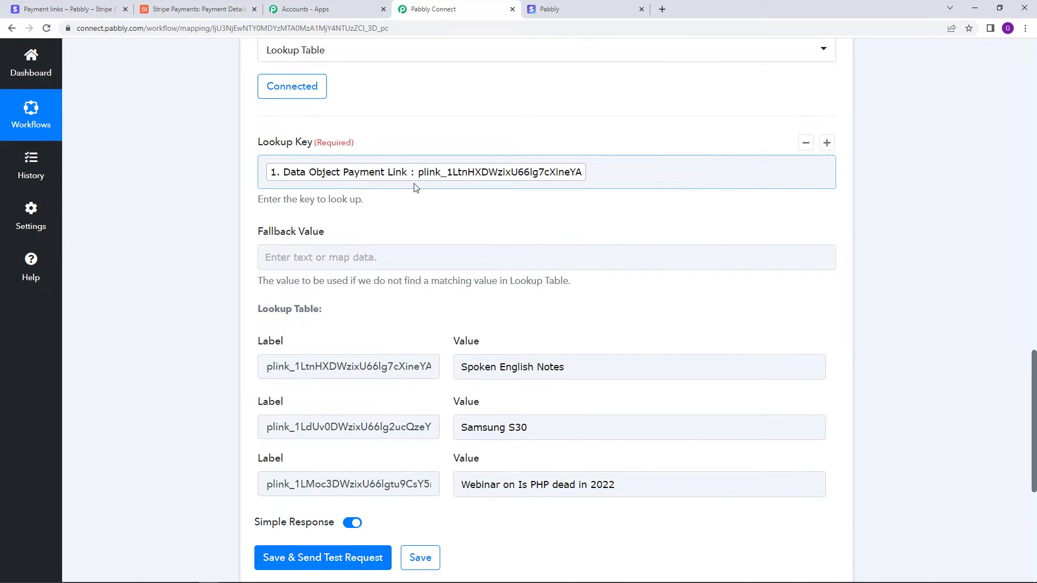
pyautogui.scroll(-2, 358, 169)
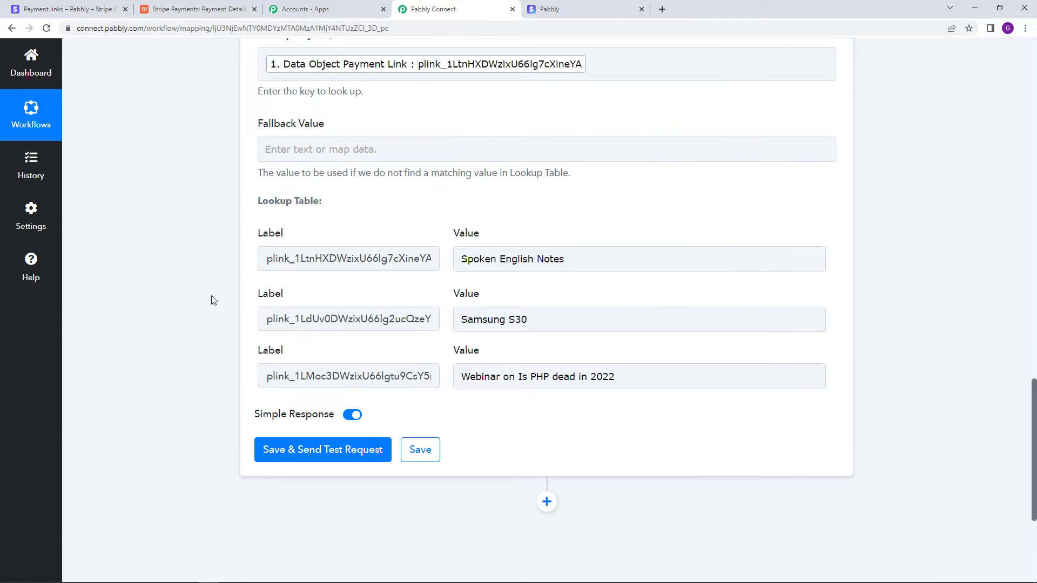
pyautogui.scroll(-1, 212, 303)
pyautogui.click(328, 397)
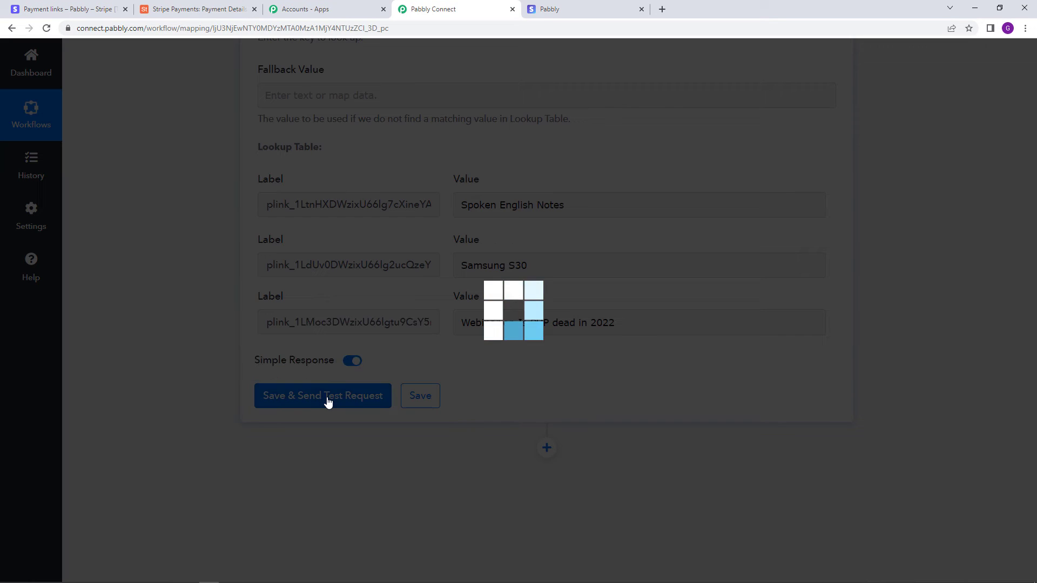
pyautogui.scroll(-3, 415, 405)
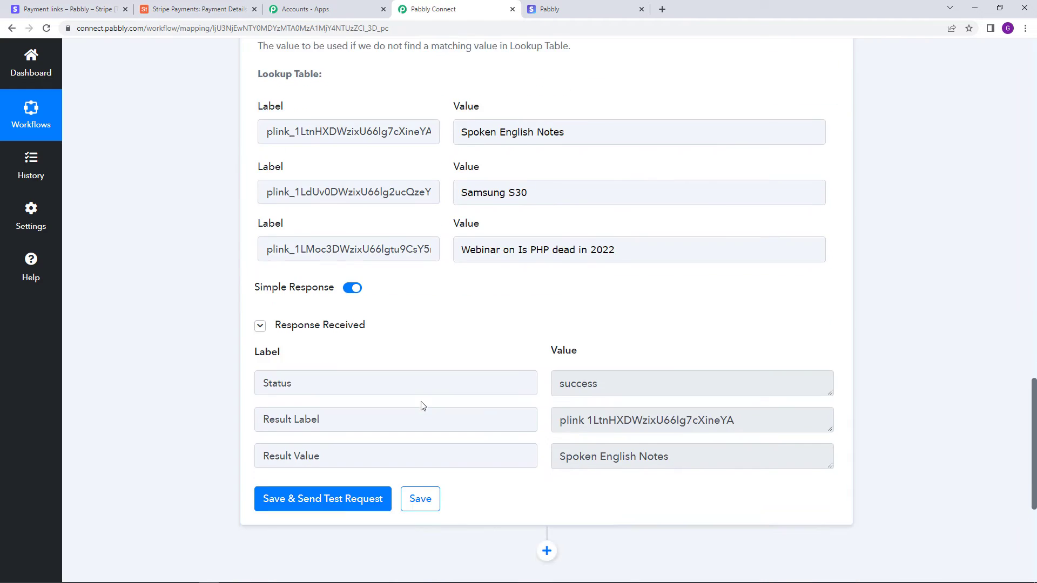
# Step: Compare the test response's Status, Result Label and Result Value with the Lookup Key and the first lookup table row
pyautogui.moveTo(560, 295); pyautogui.dragTo(631, 296)
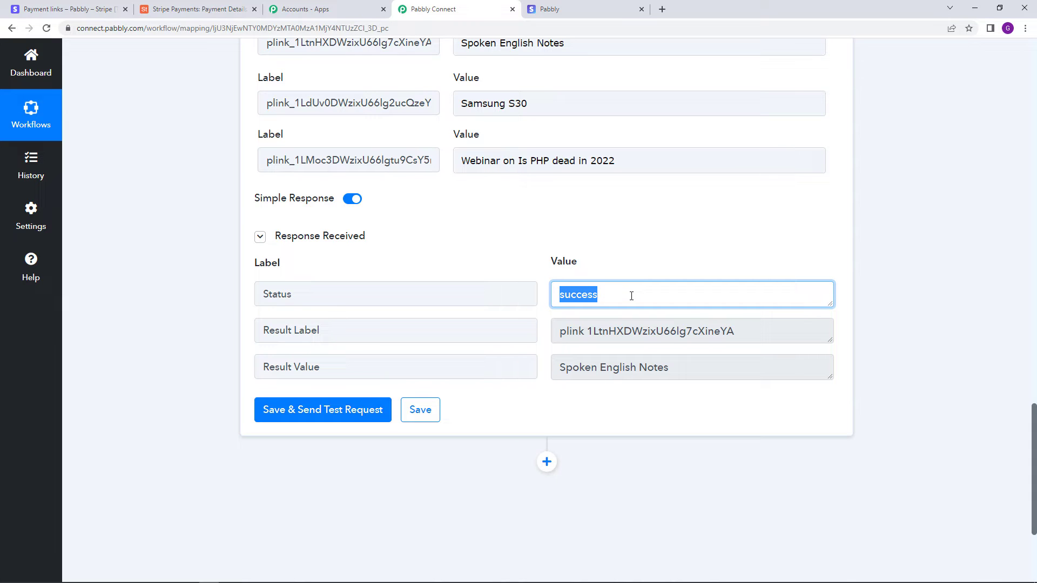
pyautogui.scroll(2, 602, 319)
pyautogui.scroll(-2, 423, 384)
pyautogui.moveTo(558, 331); pyautogui.dragTo(757, 334)
pyautogui.scroll(2, 698, 337)
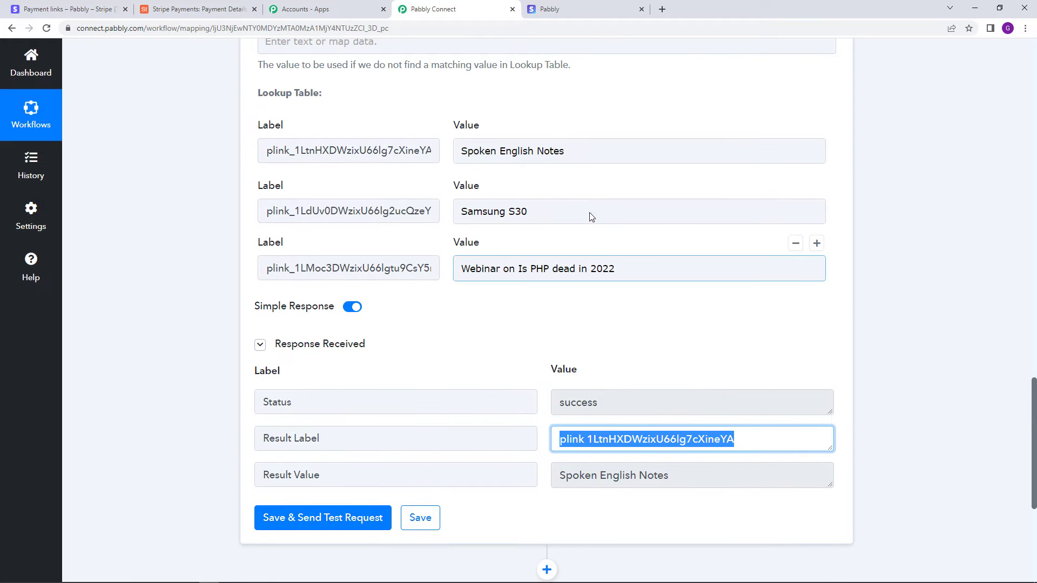
pyautogui.moveTo(460, 151); pyautogui.dragTo(564, 157)
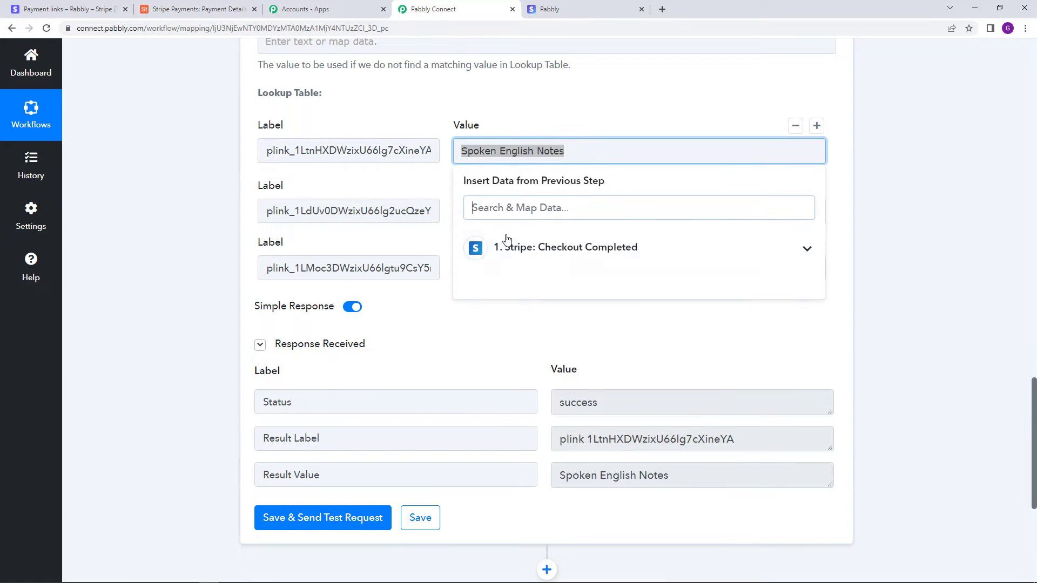
pyautogui.scroll(3, 421, 162)
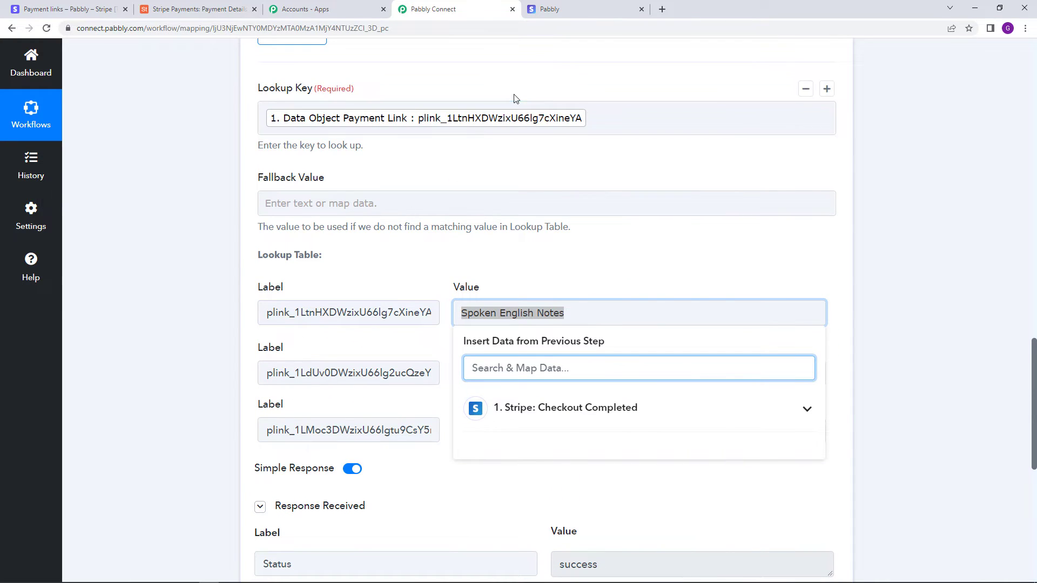
pyautogui.scroll(-6, 416, 474)
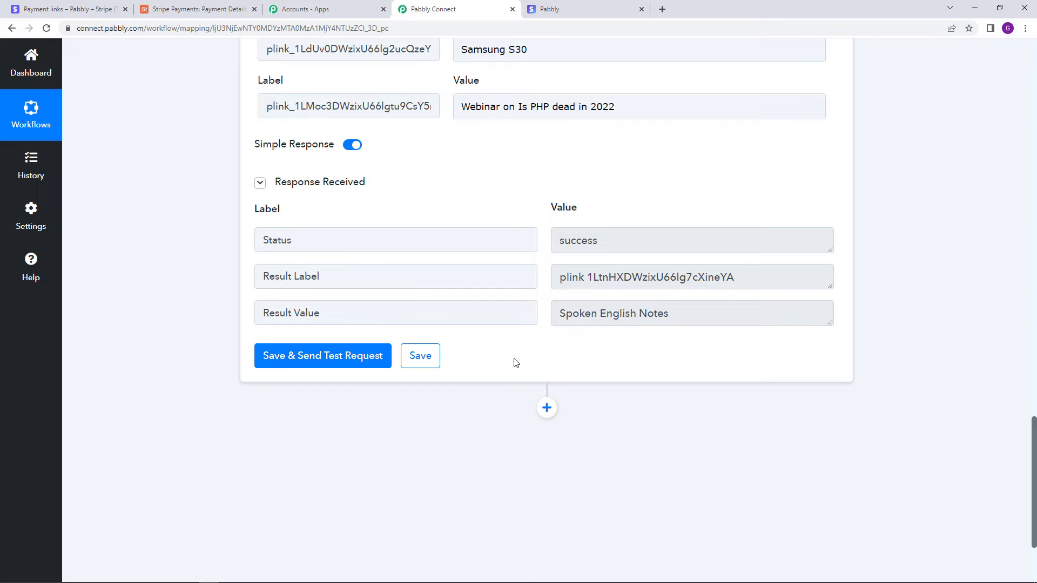
# Step: Examine the Data Object Amount Subtotal value in the Stripe trigger's webhook response
pyautogui.scroll(15, 514, 363)
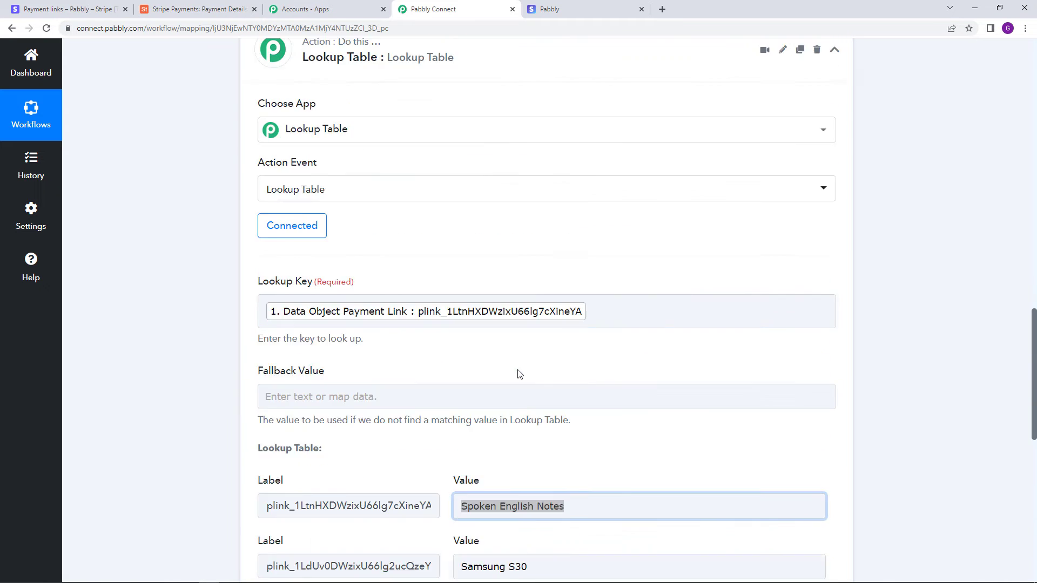
pyautogui.scroll(-3, 743, 280)
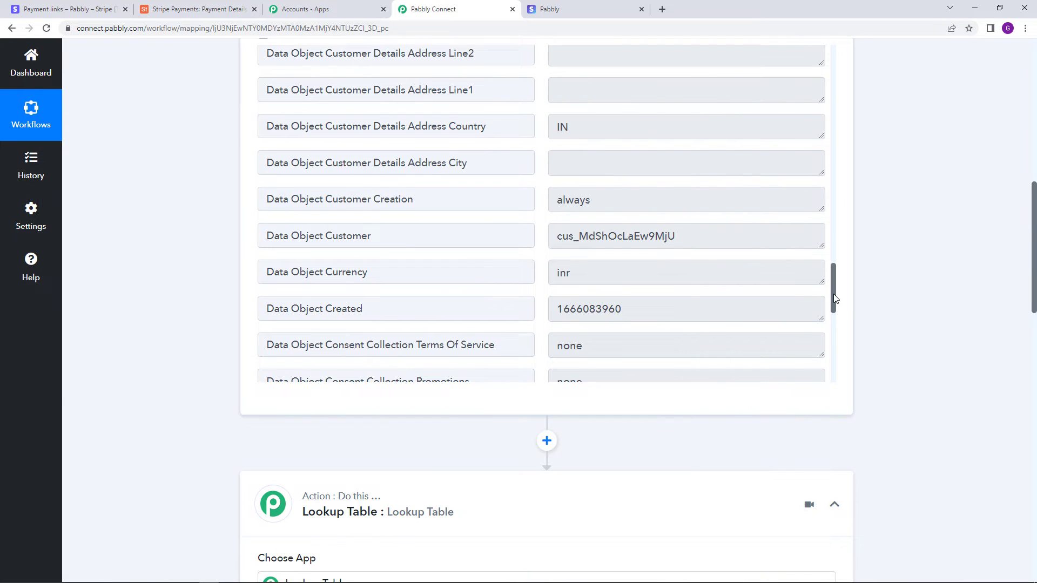
pyautogui.moveTo(834, 299); pyautogui.dragTo(808, 352)
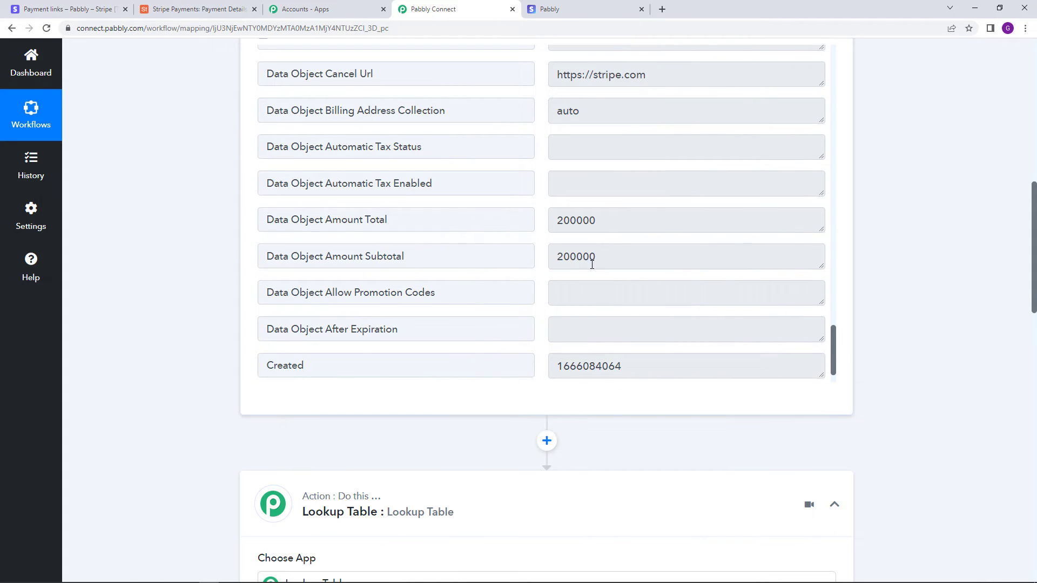
pyautogui.moveTo(558, 260); pyautogui.dragTo(598, 261)
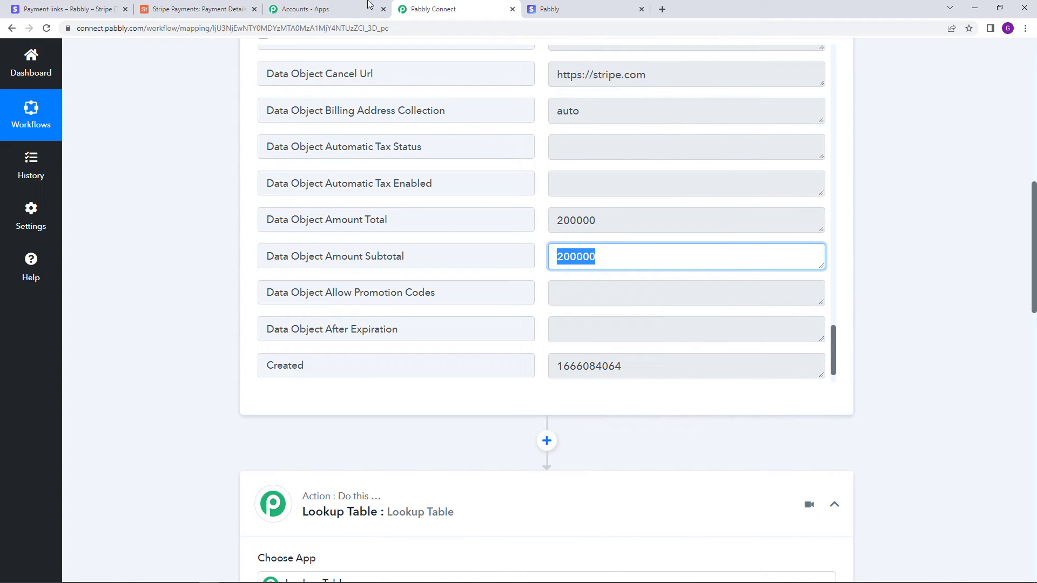
# Step: Compare the amount on the Stripe payment confirmation page with the Data Object Amount Subtotal value in Pabbly Connect's trigger response
pyautogui.click(561, 9)
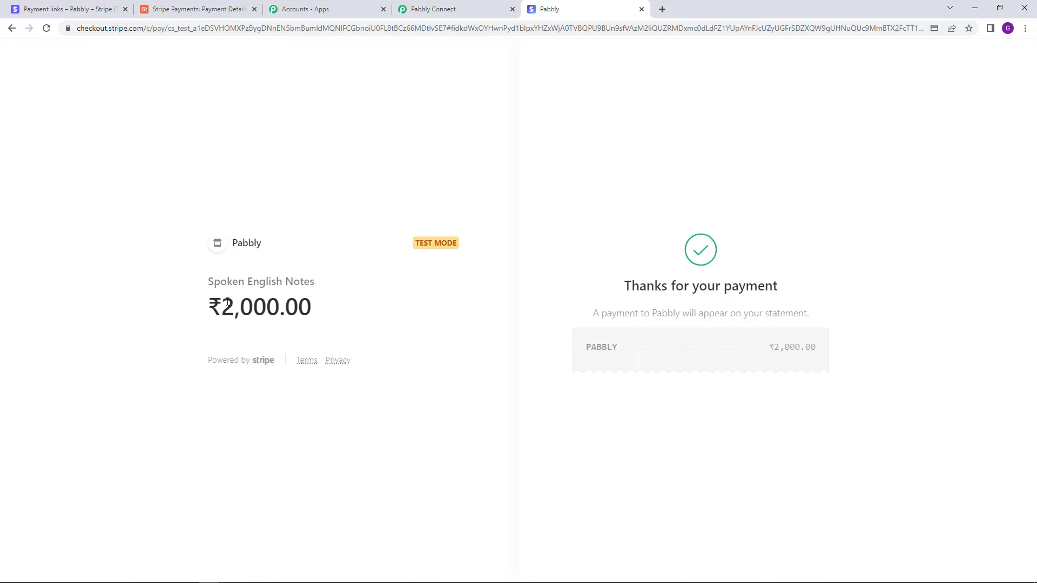
pyautogui.moveTo(227, 302); pyautogui.dragTo(314, 316)
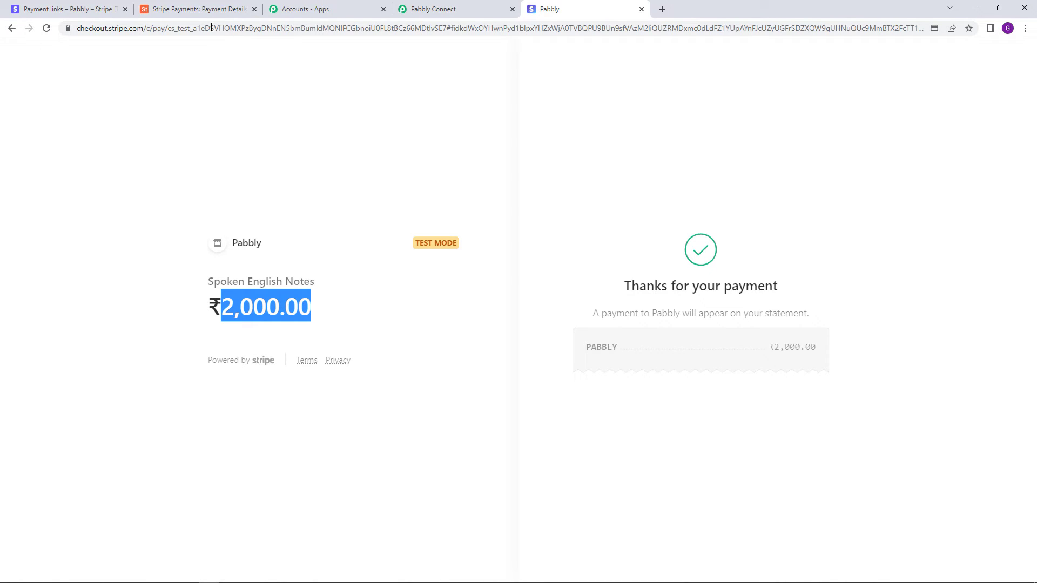
pyautogui.click(50, 9)
pyautogui.click(432, 9)
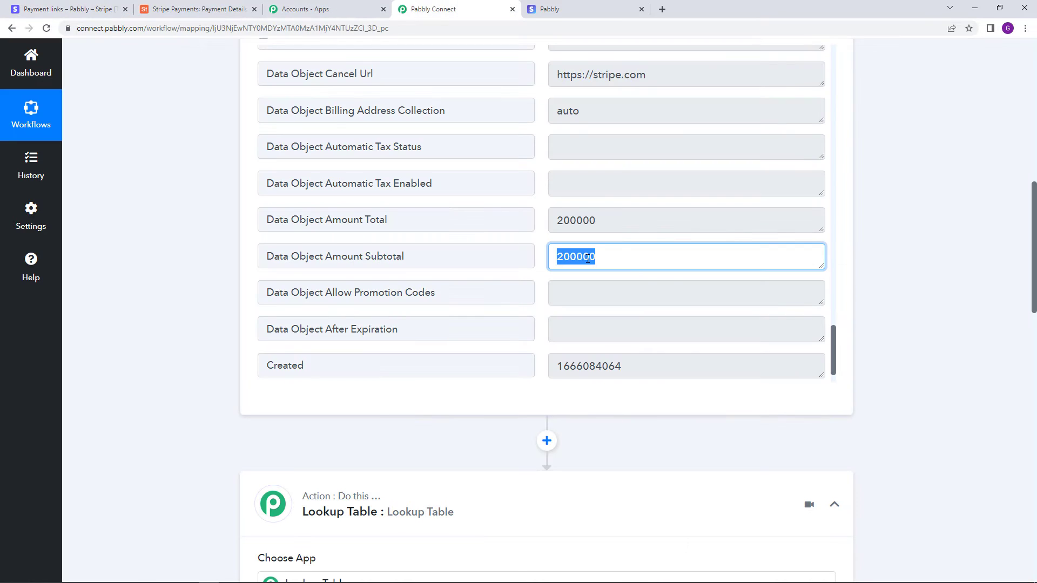
pyautogui.click(588, 259)
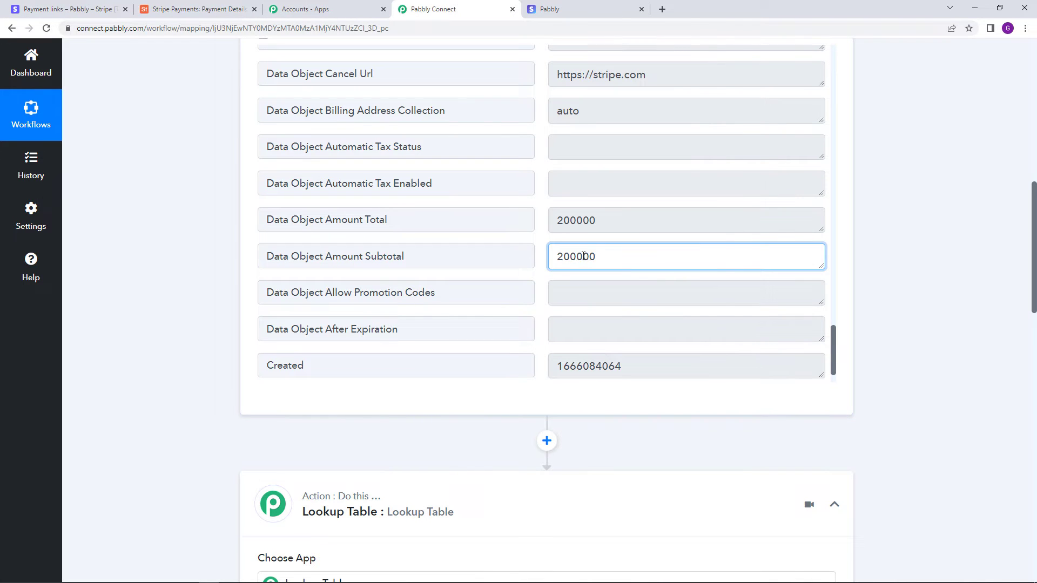
pyautogui.moveTo(584, 259); pyautogui.dragTo(606, 270)
pyautogui.click(585, 264)
# Step: Add an action step after the Lookup Table and choose Number Formatter by Pabbly as its app
pyautogui.scroll(-3, 600, 419)
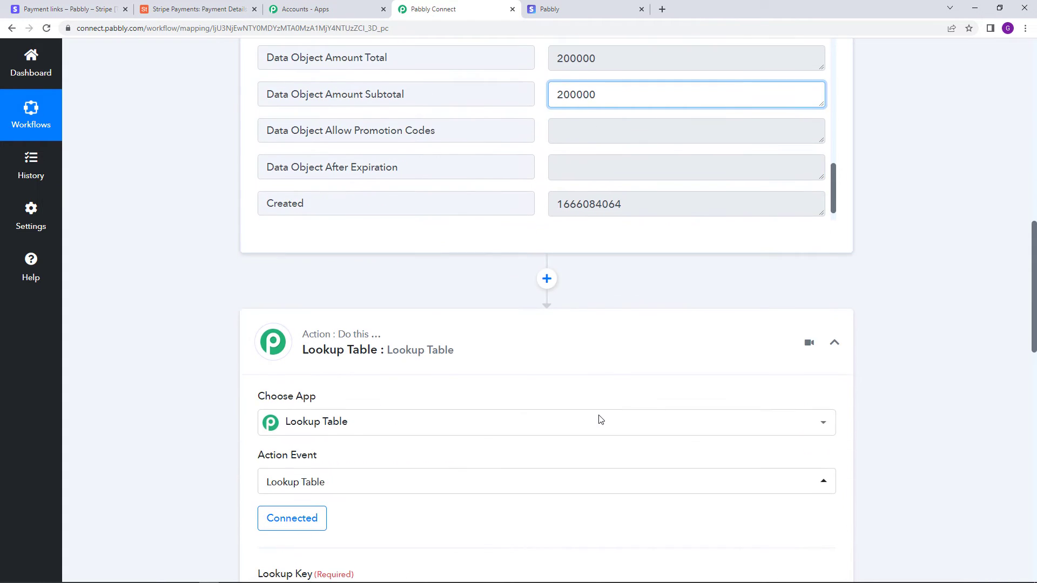
pyautogui.scroll(-12, 555, 338)
pyautogui.scroll(-5, 545, 357)
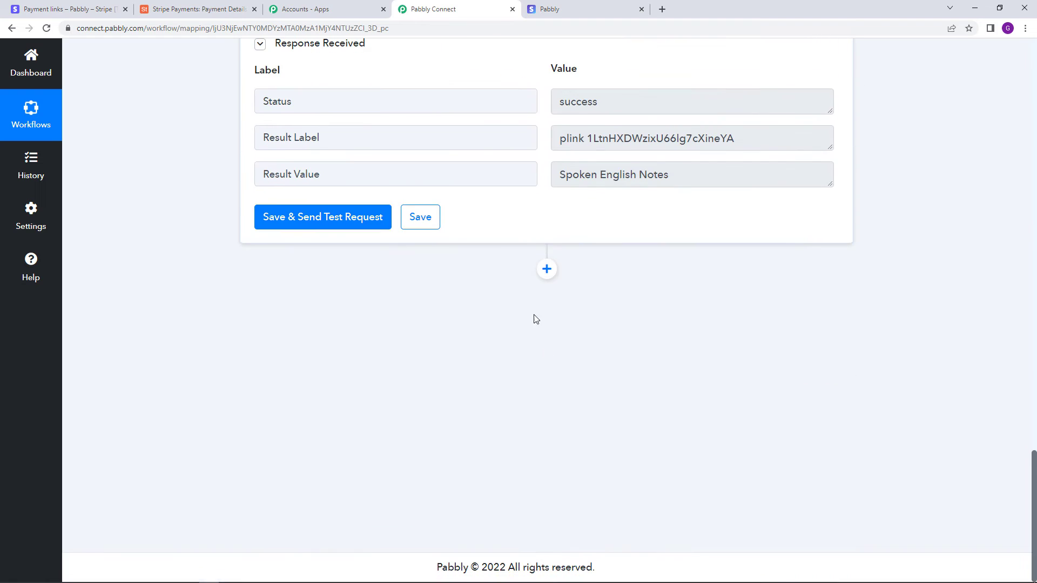
pyautogui.click(546, 269)
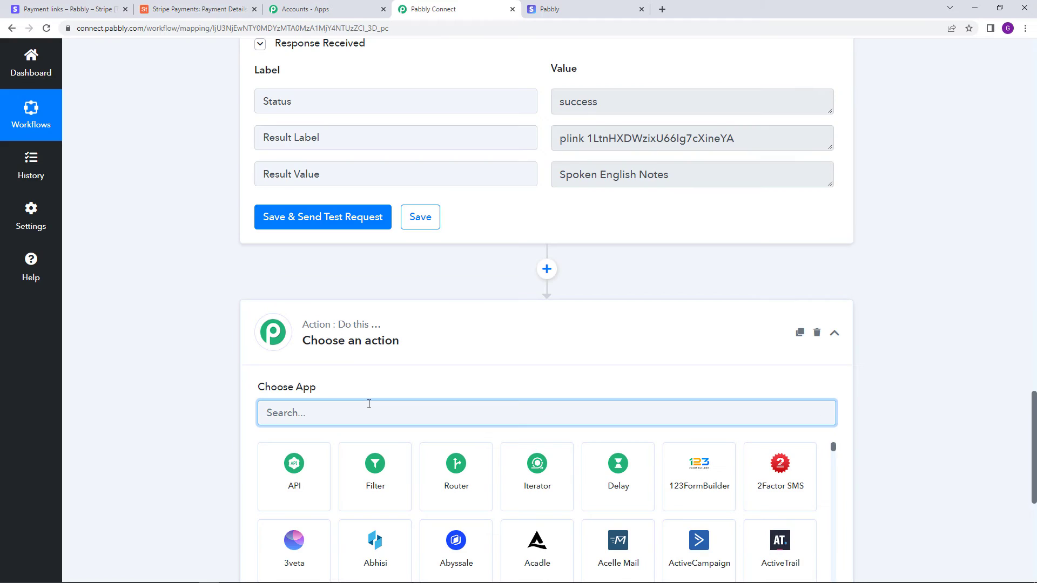
pyautogui.write('number')
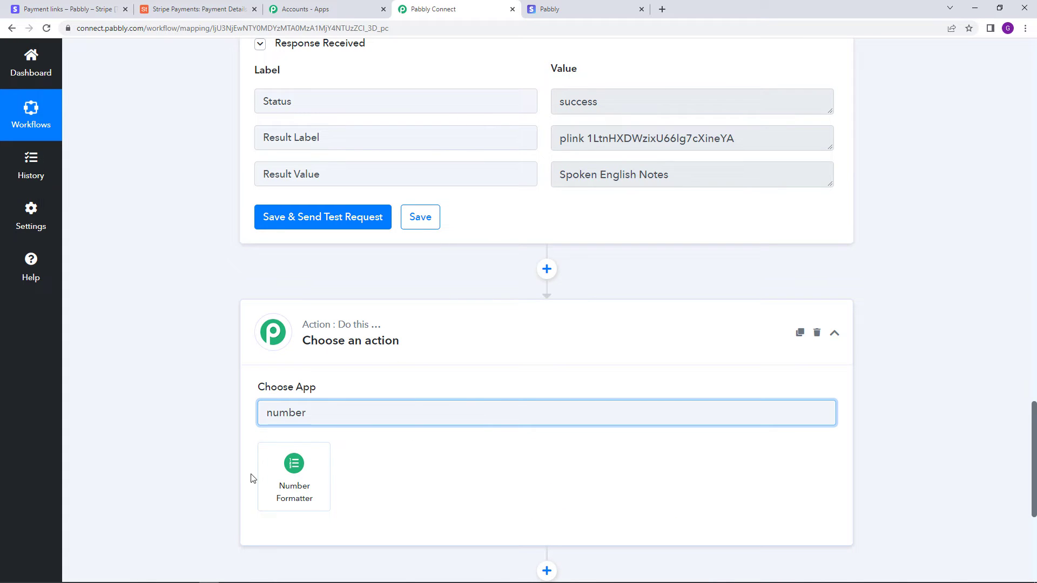
pyautogui.click(289, 494)
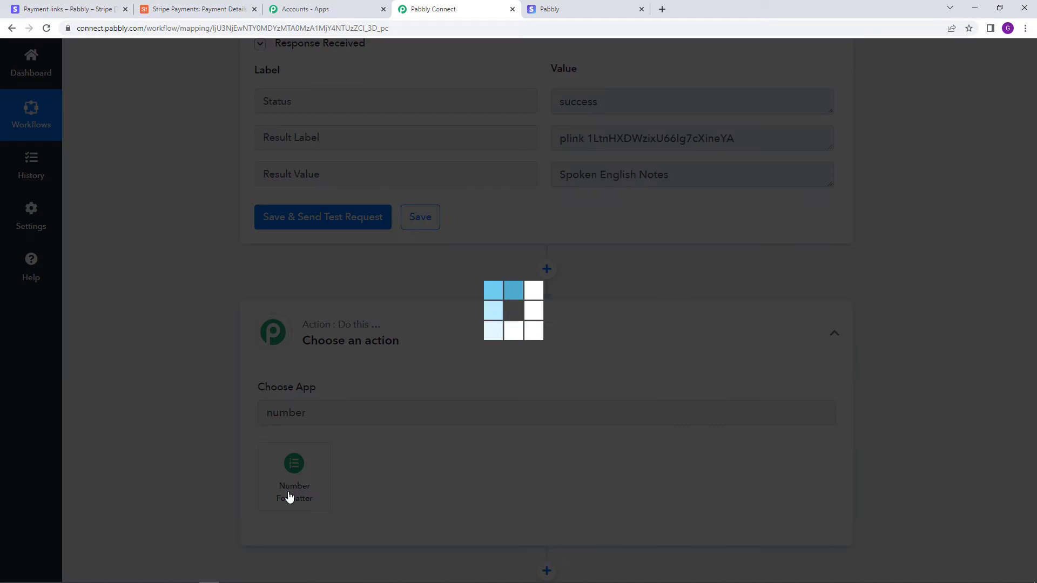
pyautogui.scroll(2, 394, 457)
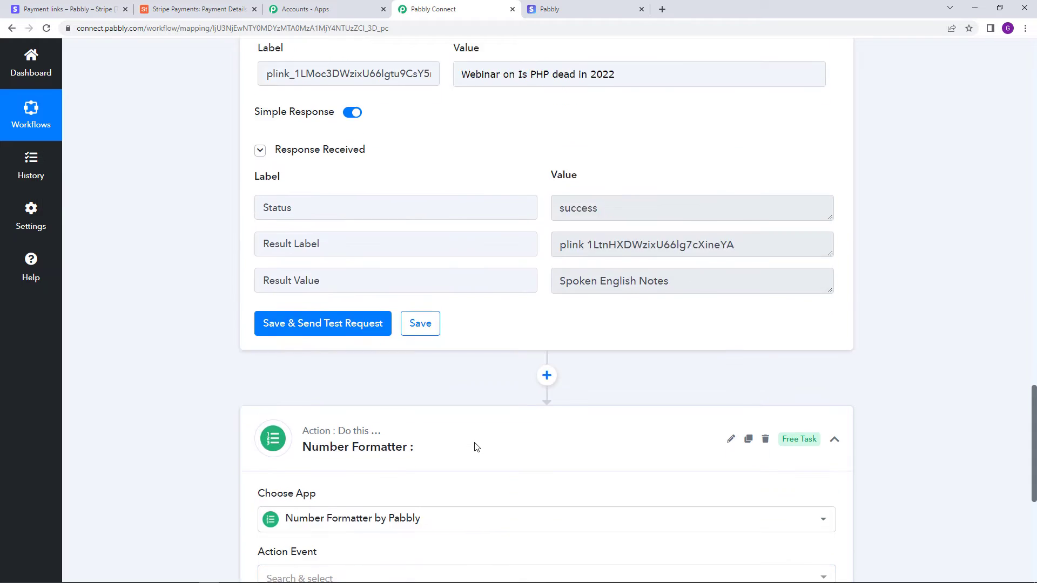
pyautogui.scroll(-2, 474, 447)
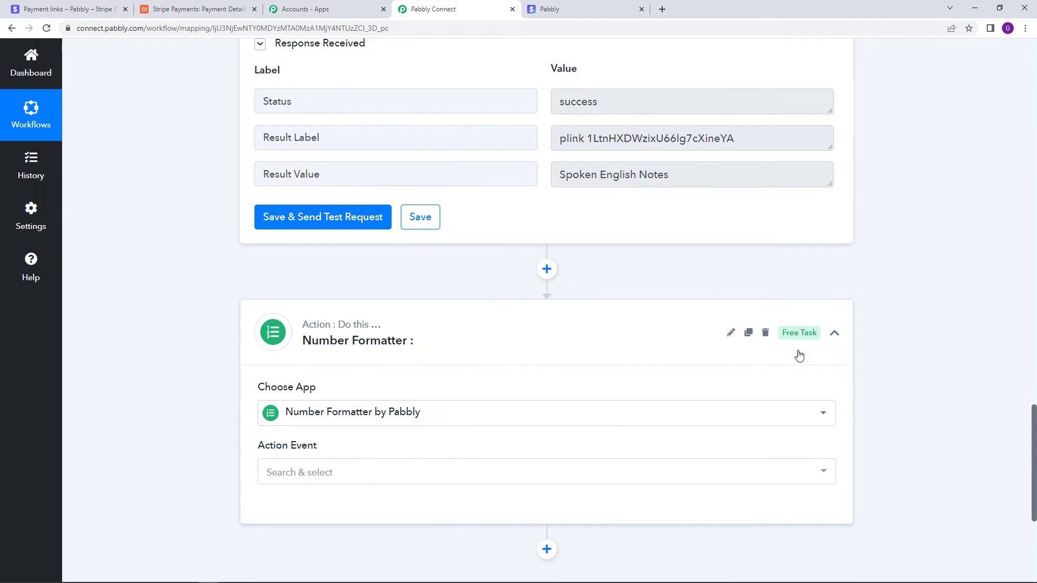
# Step: Set the Number Formatter's action event to Perform Math Operation
pyautogui.moveTo(803, 344)
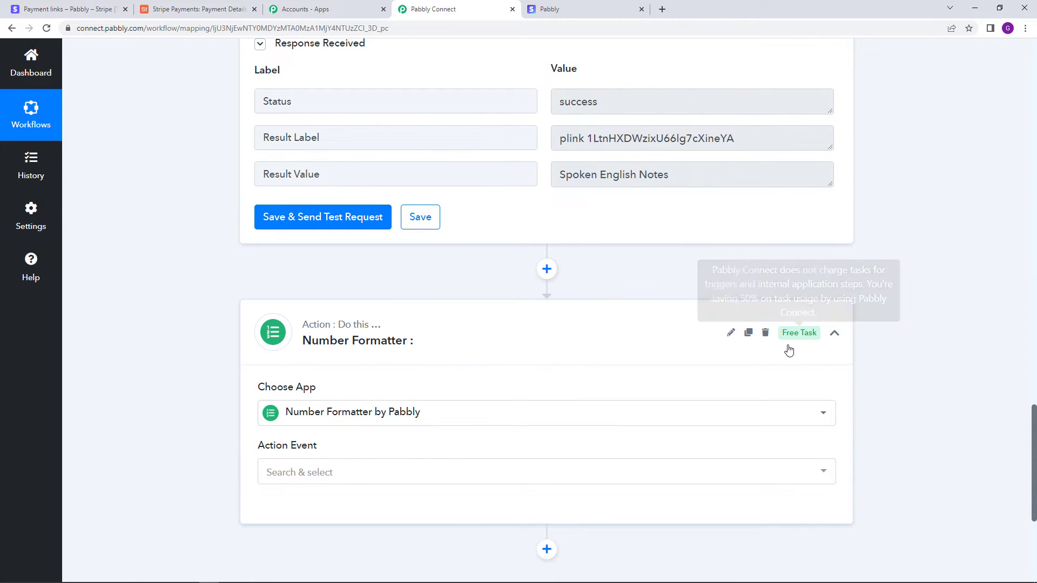
pyautogui.scroll(8, 702, 384)
pyautogui.scroll(5, 687, 418)
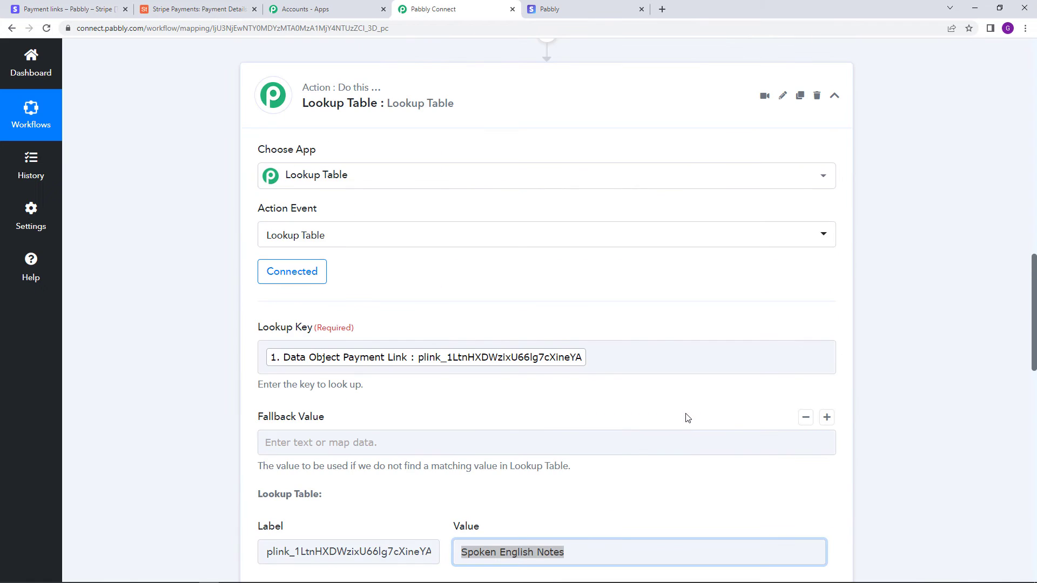
pyautogui.scroll(-15, 678, 439)
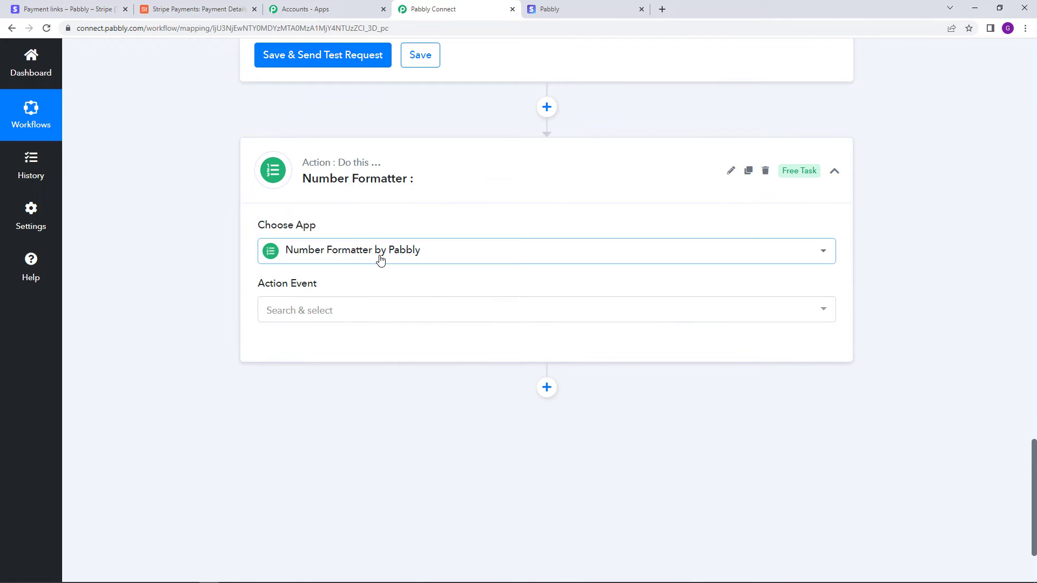
pyautogui.click(355, 308)
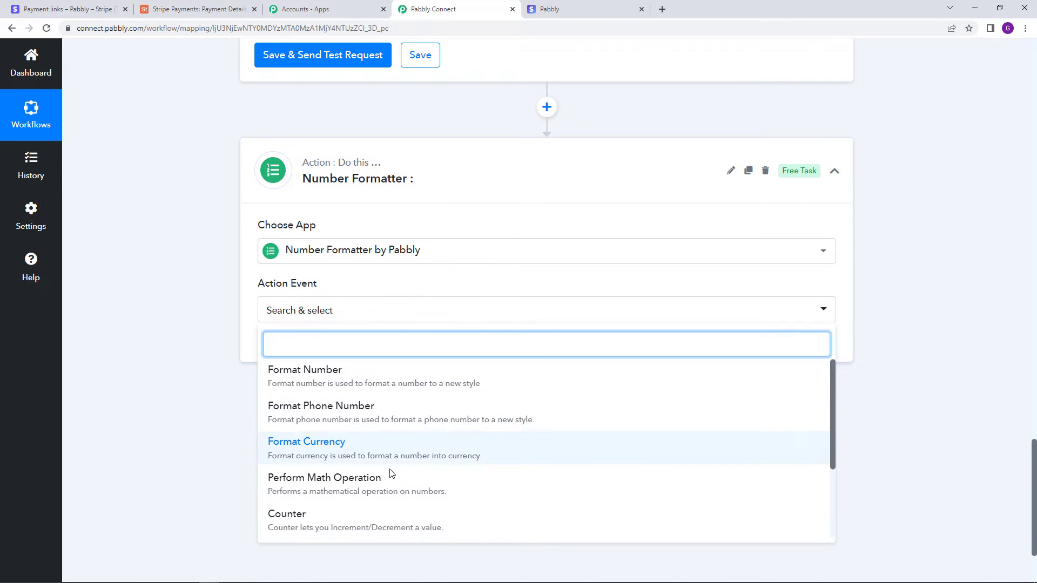
pyautogui.click(384, 489)
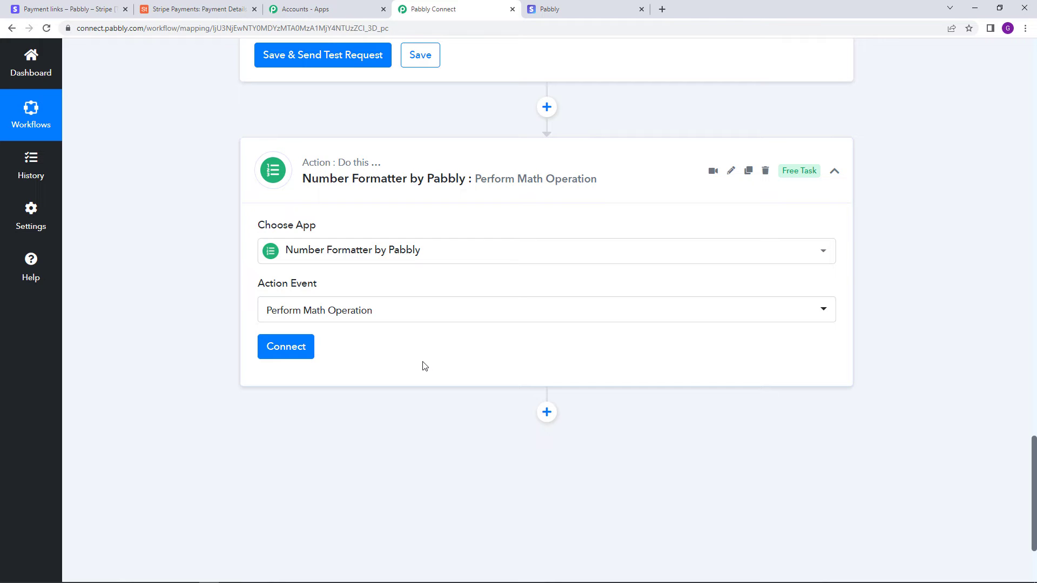
# Step: Recheck the paid amount on the Stripe confirmation page and connect the Number Formatter action in Pabbly Connect
pyautogui.click(556, 9)
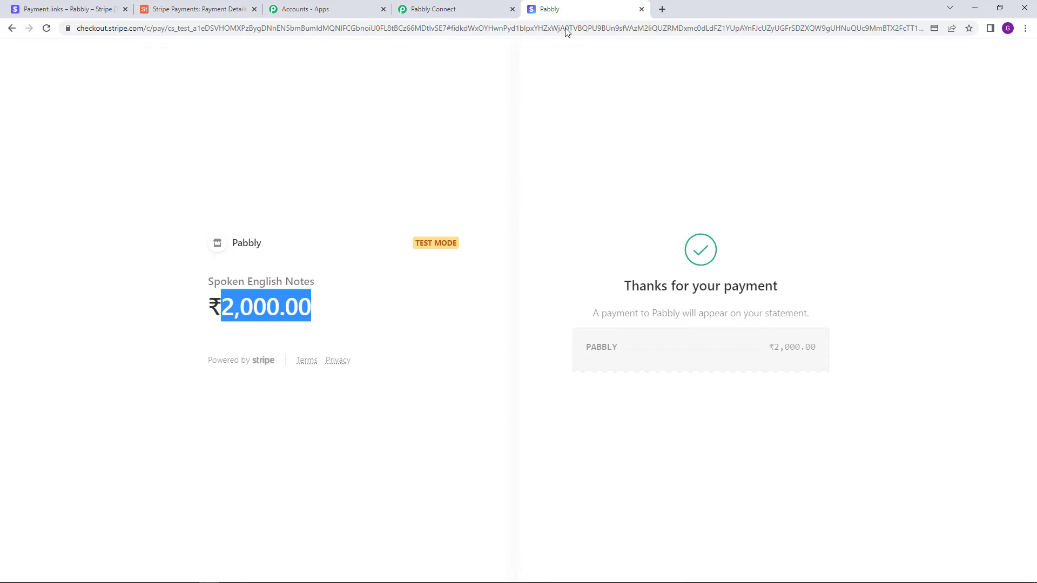
pyautogui.tripleClick(278, 311)
pyautogui.click(257, 326)
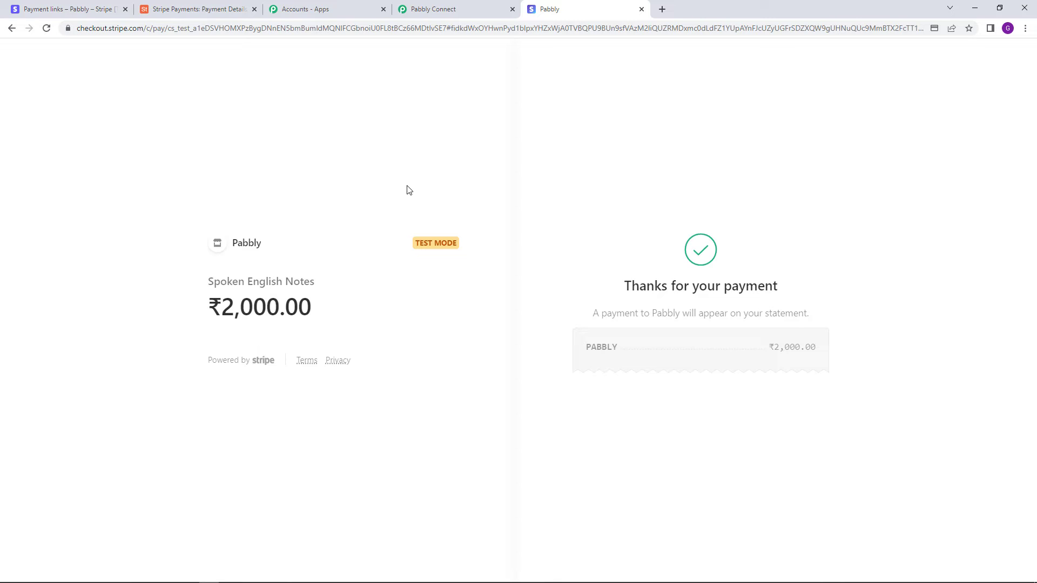
pyautogui.click(432, 9)
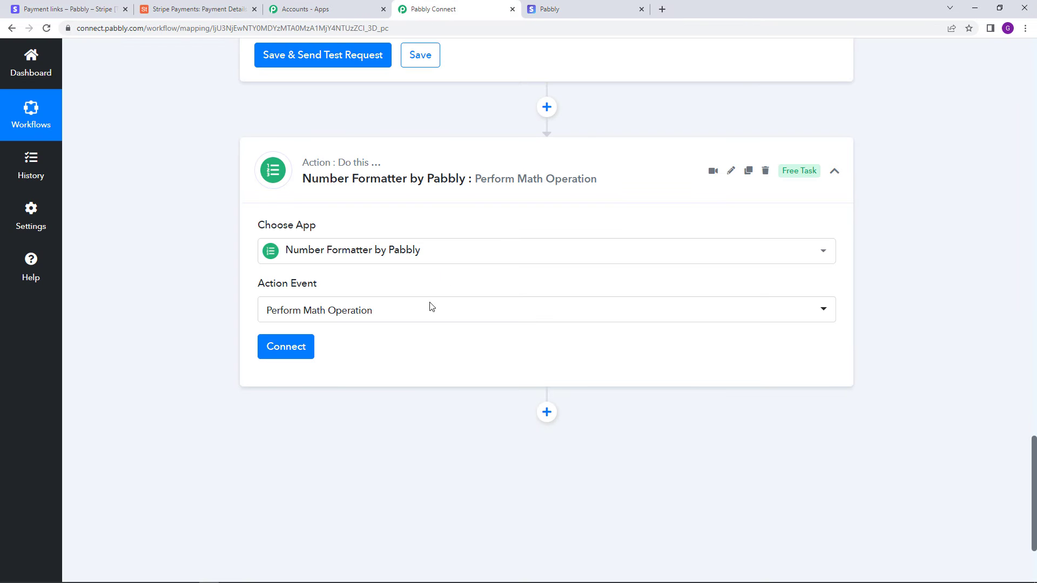
pyautogui.click(276, 351)
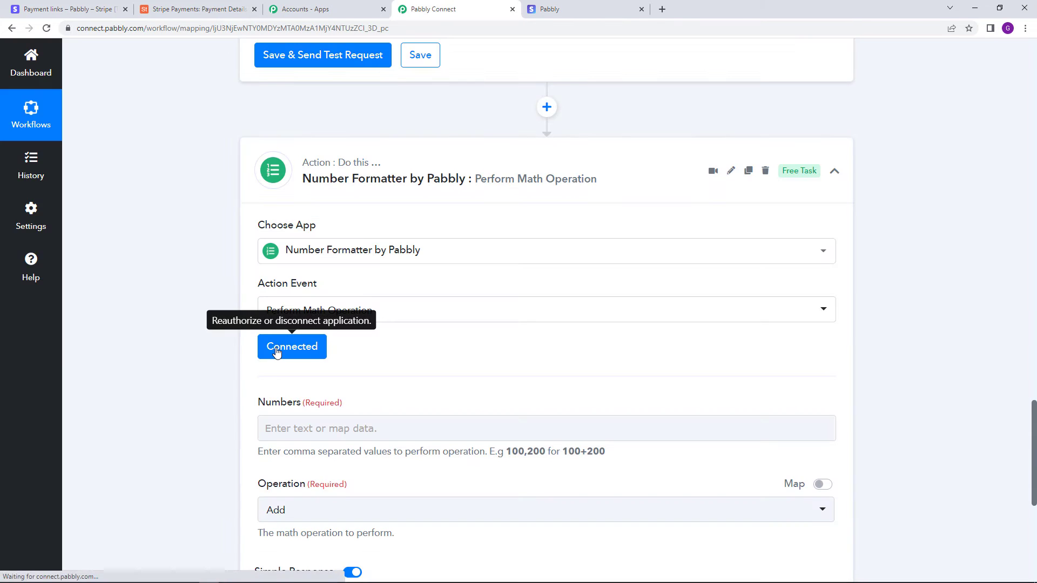
# Step: Set Numbers to the mapped Stripe Data Object Amount Subtotal followed by ",100"
pyautogui.scroll(-3, 270, 348)
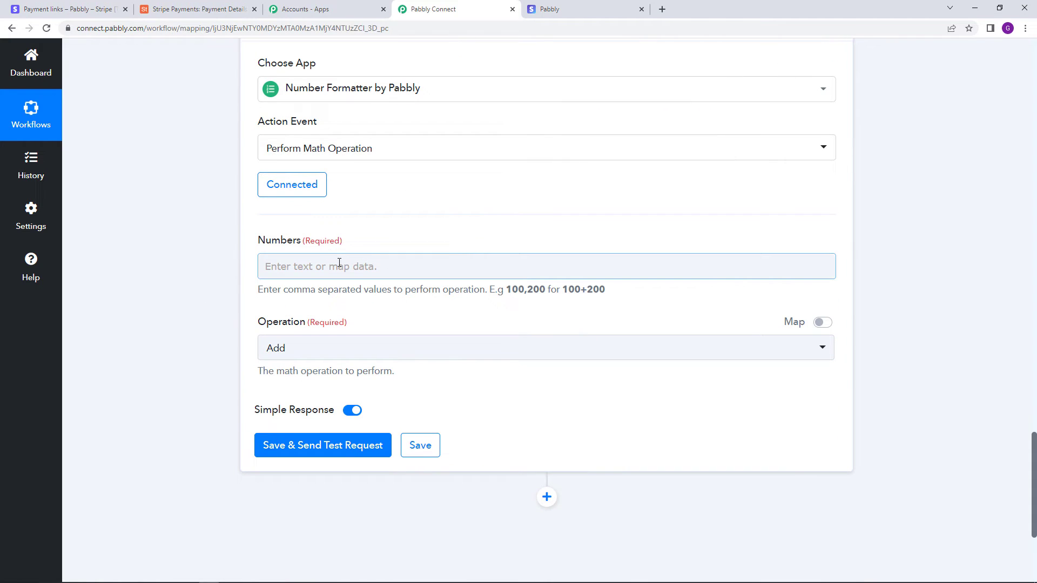
pyautogui.click(339, 265)
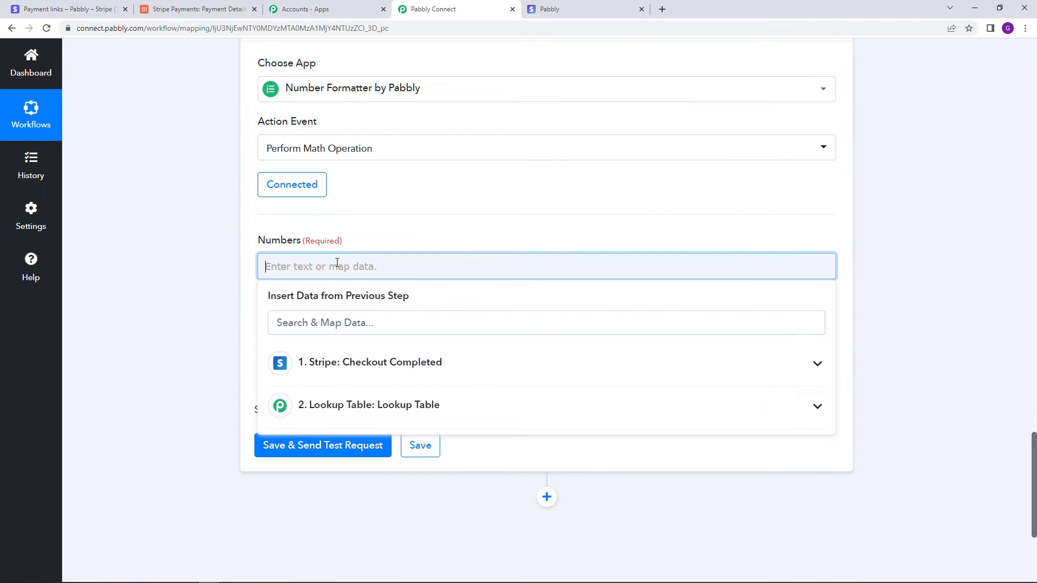
pyautogui.click(465, 375)
pyautogui.scroll(-10, 467, 406)
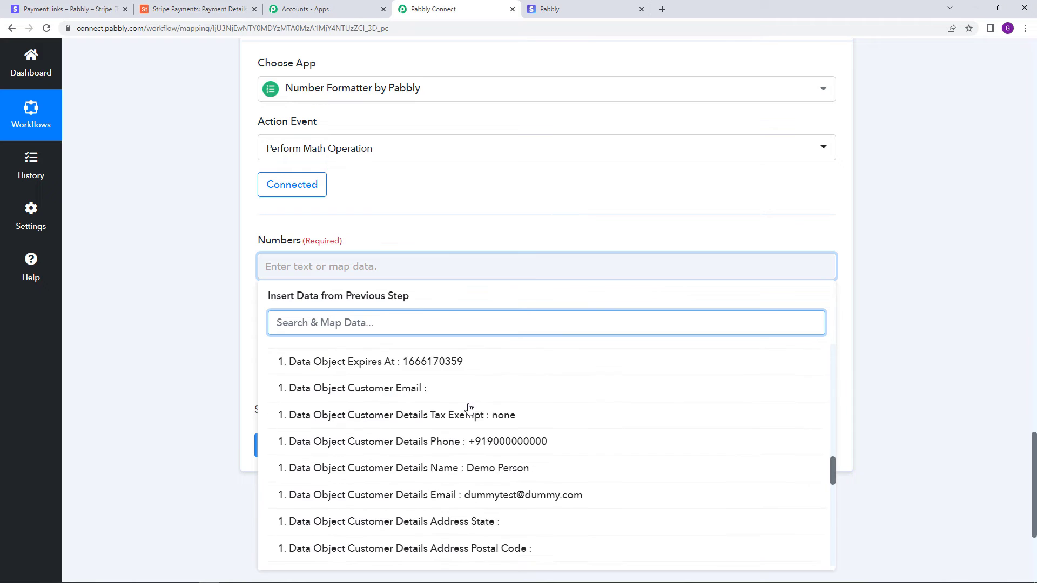
pyautogui.scroll(-8, 469, 409)
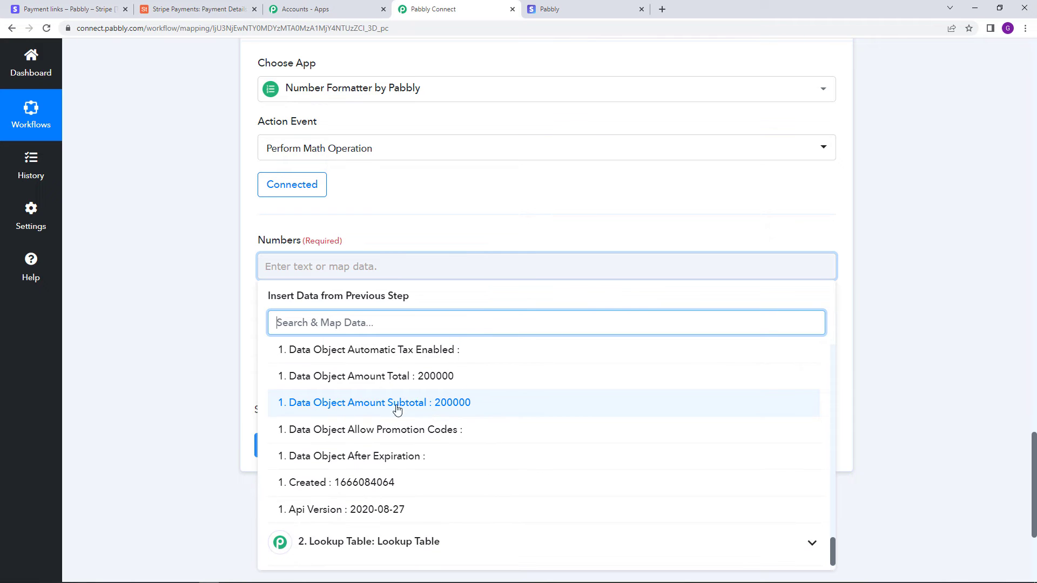
pyautogui.click(413, 408)
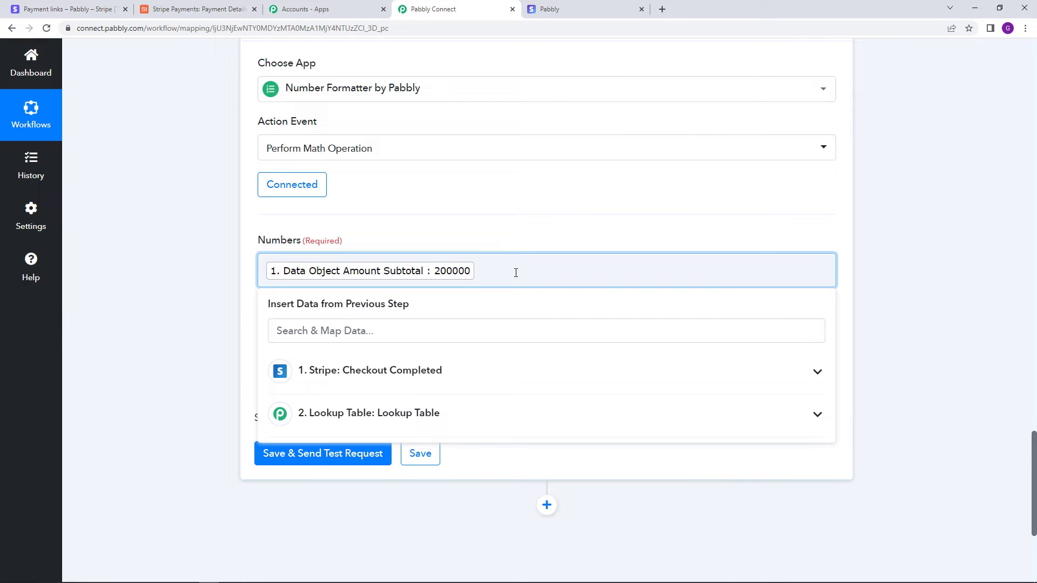
pyautogui.write(',100')
pyautogui.click(485, 232)
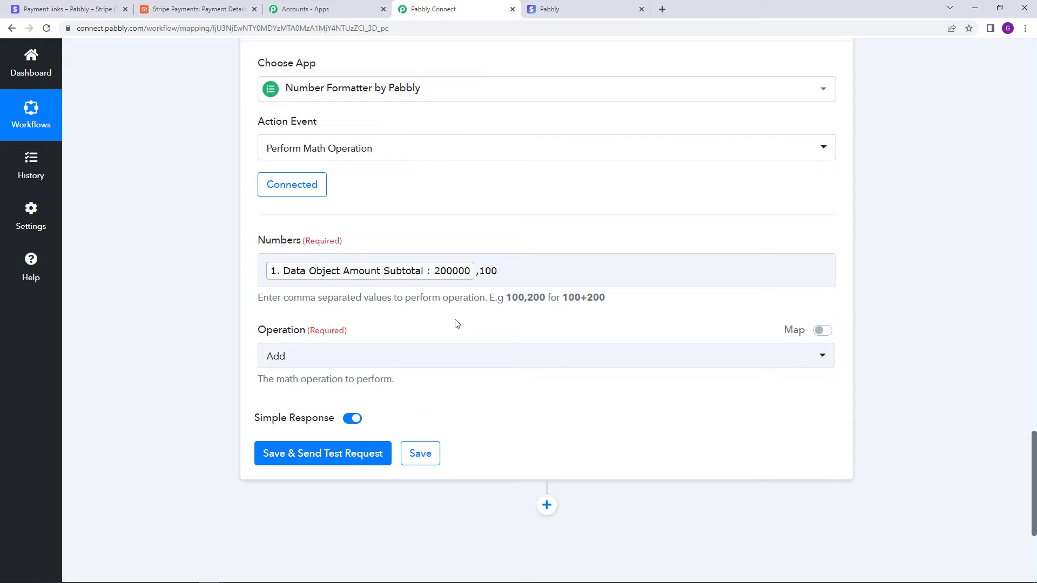
# Step: Set the math operation to Divide, save the Number Formatter action and send a test request
pyautogui.click(352, 361)
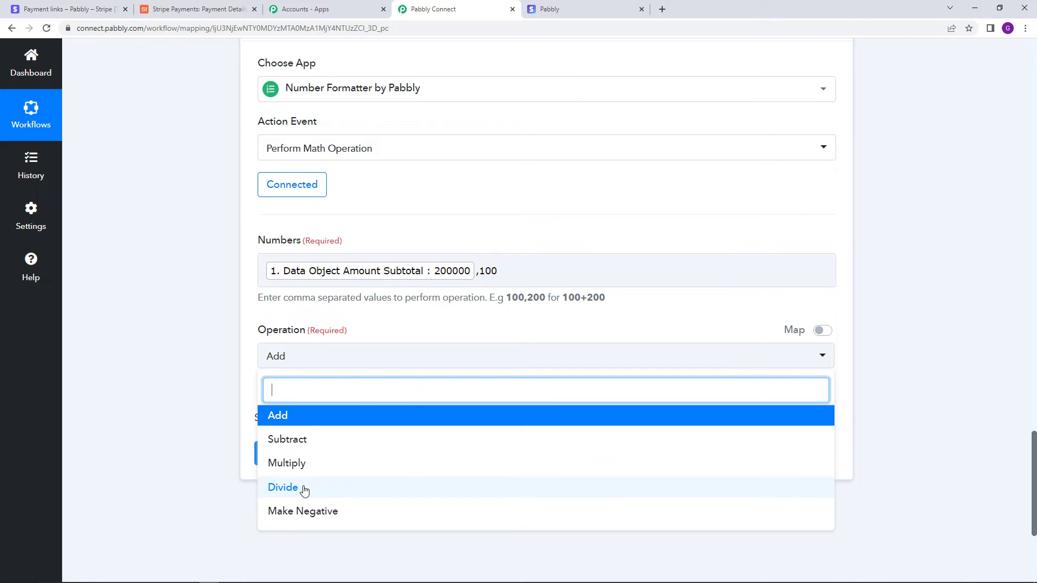
pyautogui.click(275, 487)
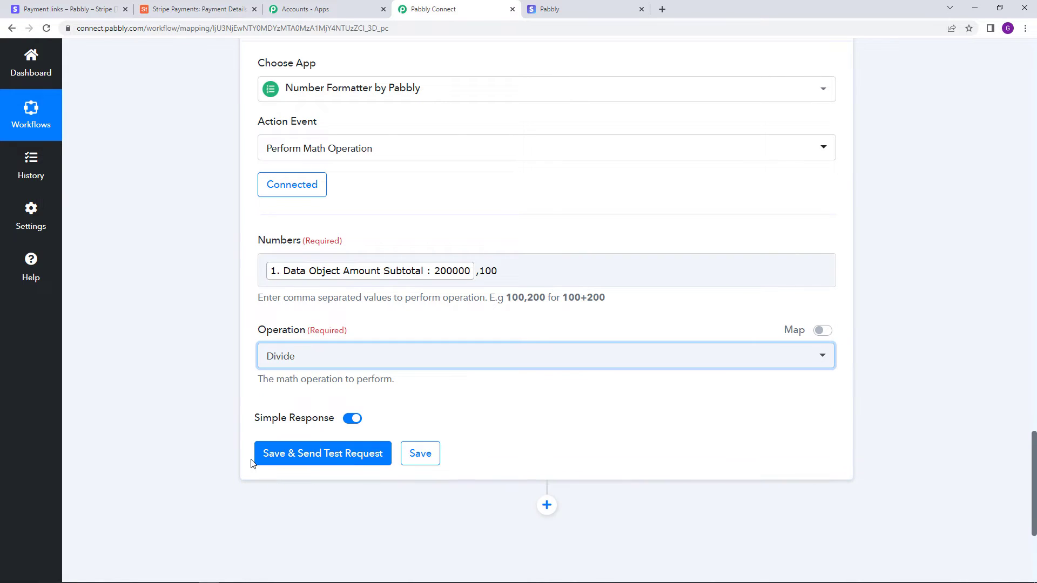
pyautogui.click(302, 452)
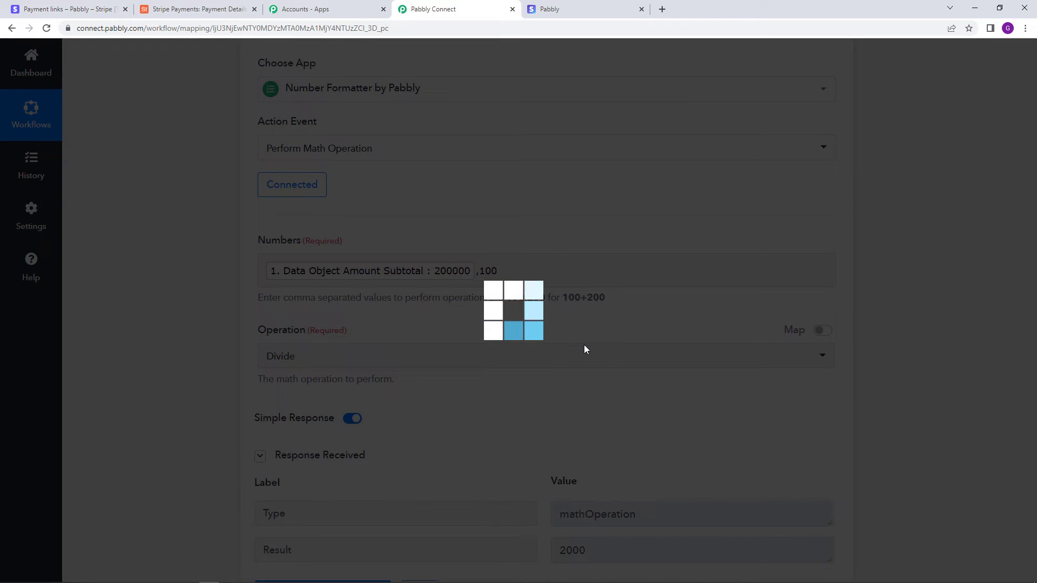
# Step: Compare the math operation's Result in the test response with the amount on the Stripe payment confirmation page
pyautogui.scroll(-2, 643, 367)
pyautogui.scroll(-2, 643, 379)
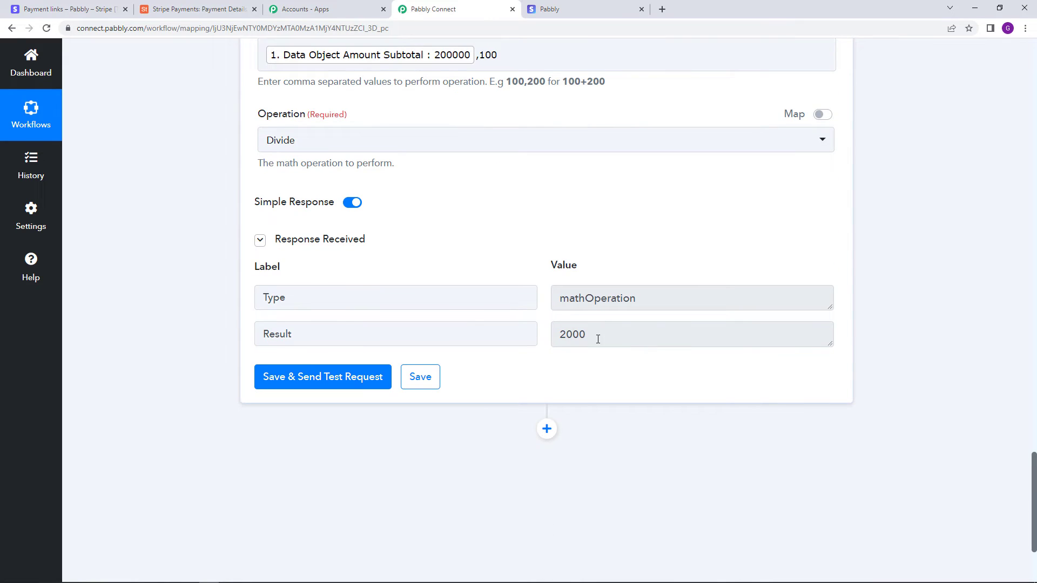
pyautogui.doubleClick(559, 336)
pyautogui.click(566, 7)
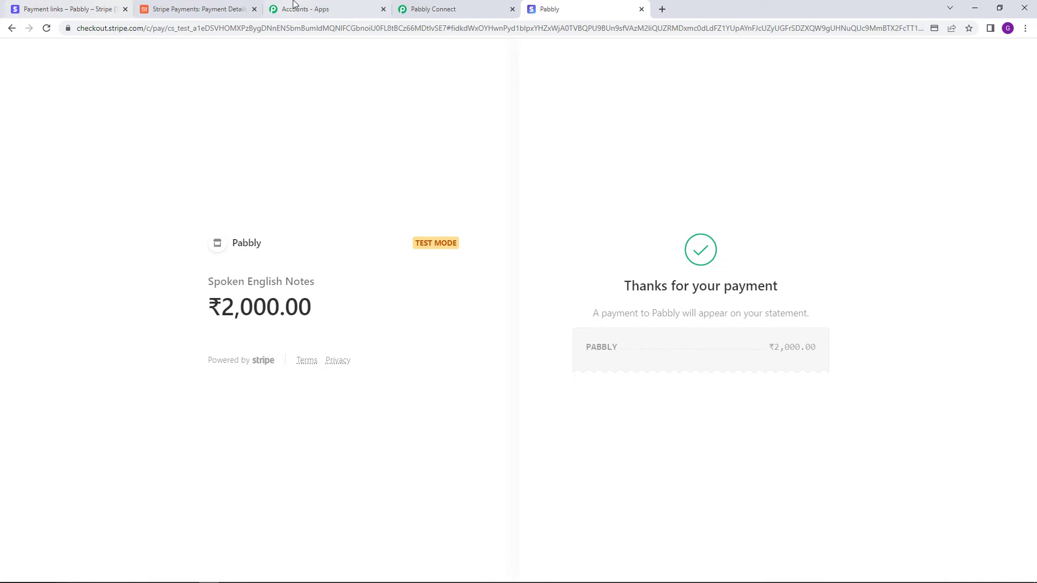
pyautogui.click(424, 9)
pyautogui.click(560, 356)
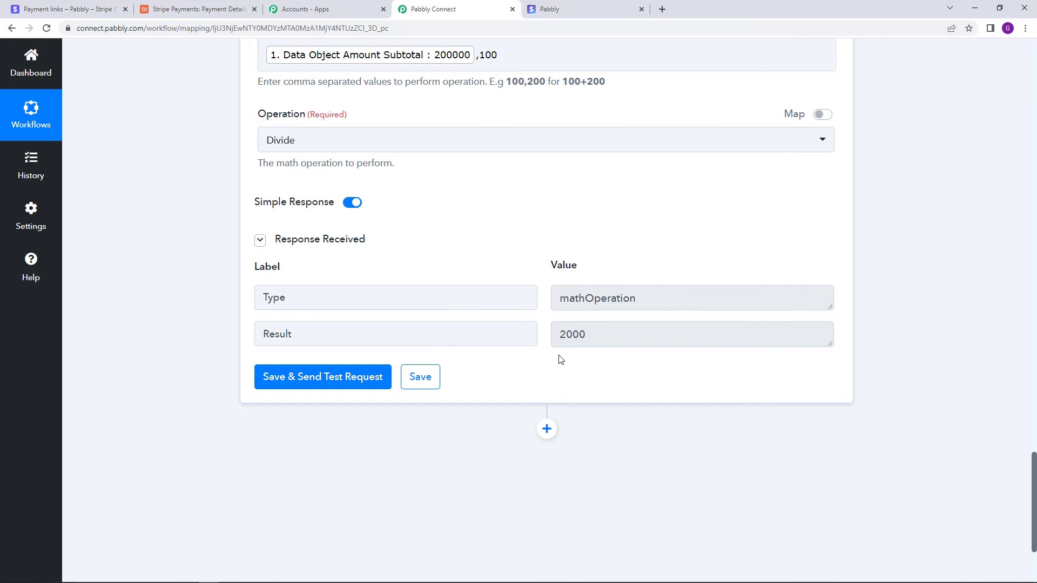
# Step: Add an Airtable action with the Create Record event after the Number Formatter action
pyautogui.scroll(-1, 556, 359)
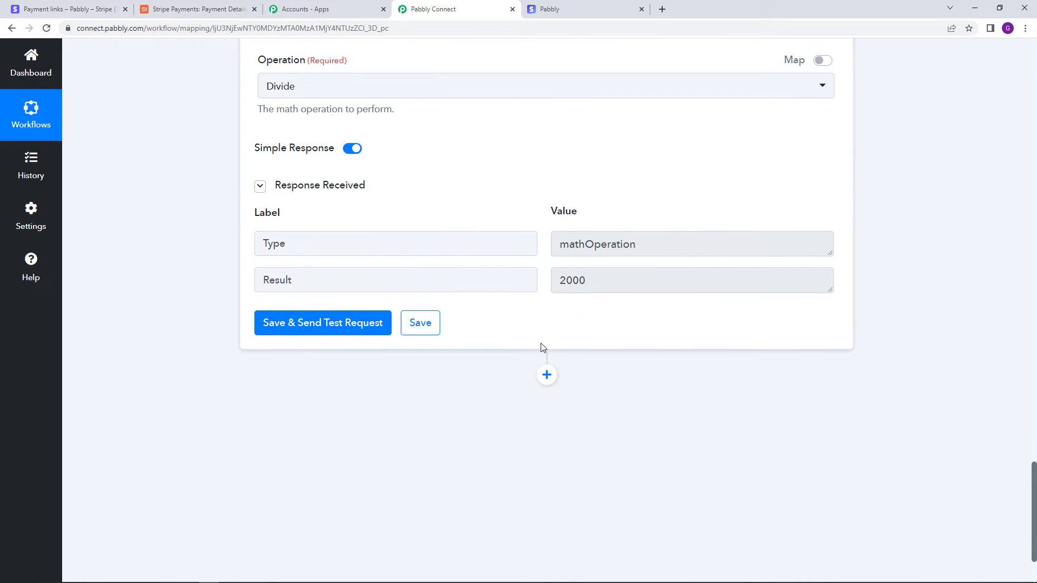
pyautogui.scroll(-2, 540, 343)
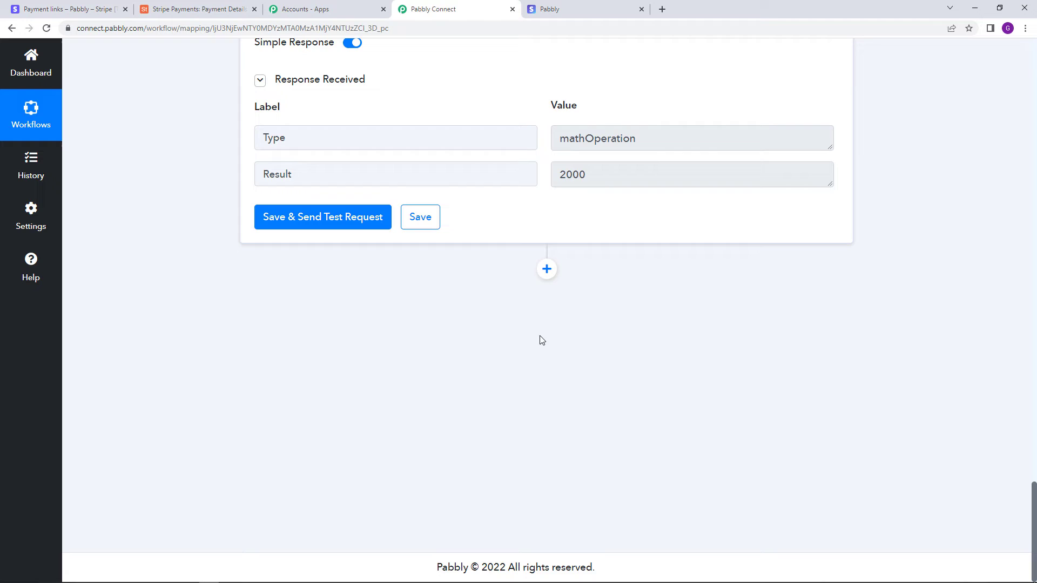
pyautogui.click(546, 277)
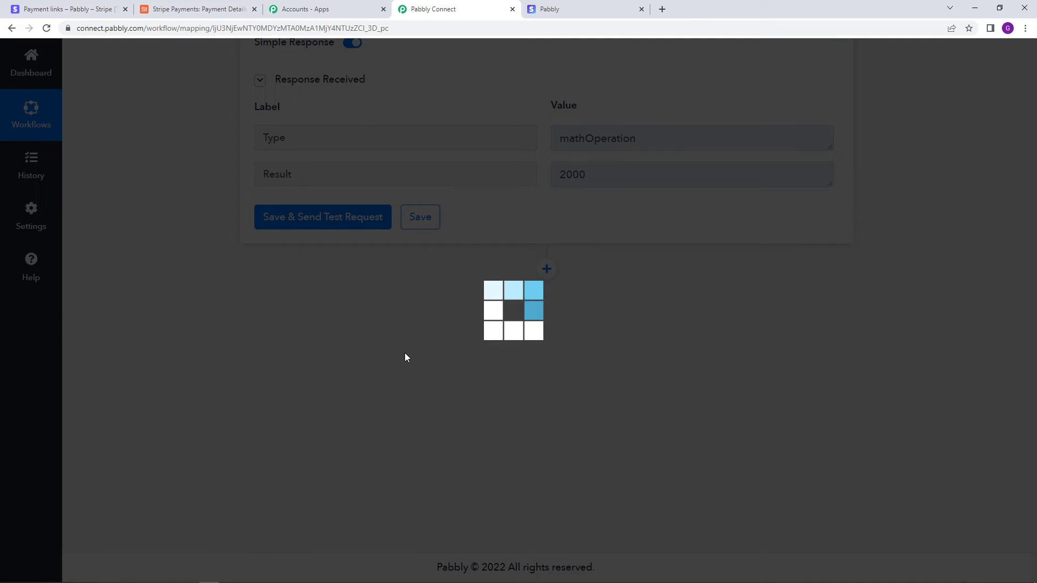
pyautogui.write('airt')
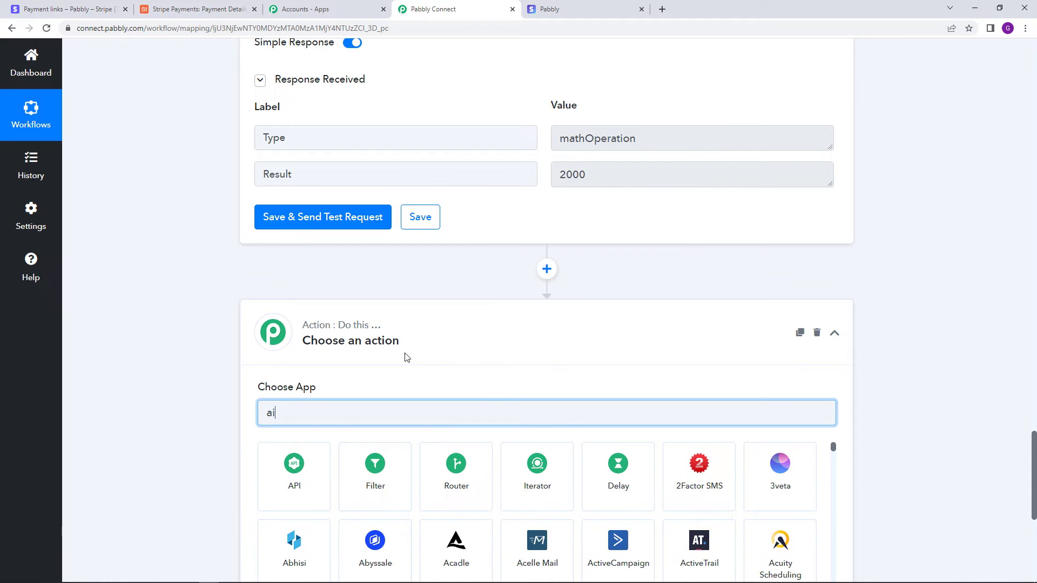
pyautogui.write('ab')
pyautogui.click(305, 480)
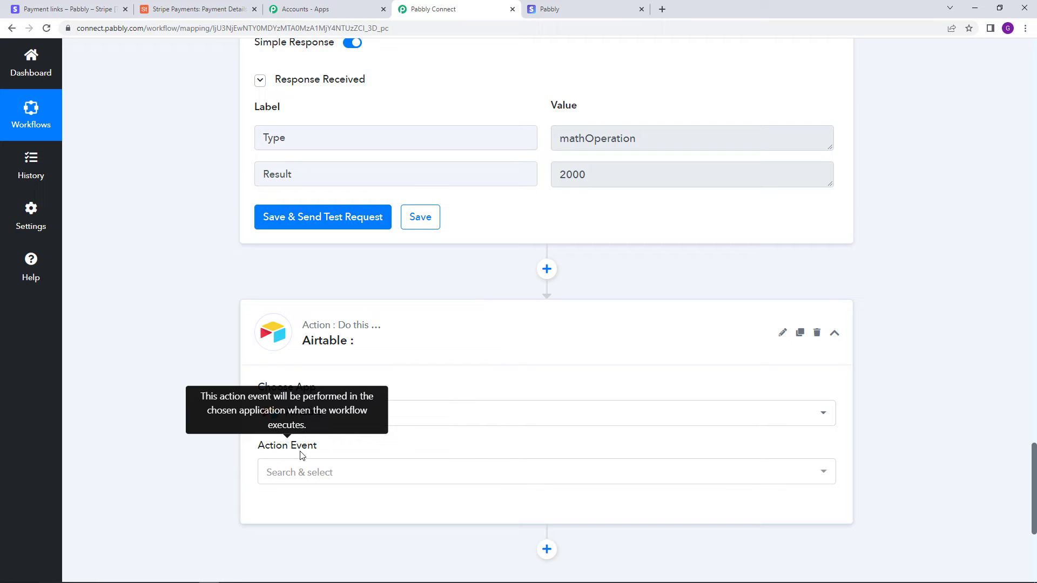
pyautogui.click(335, 481)
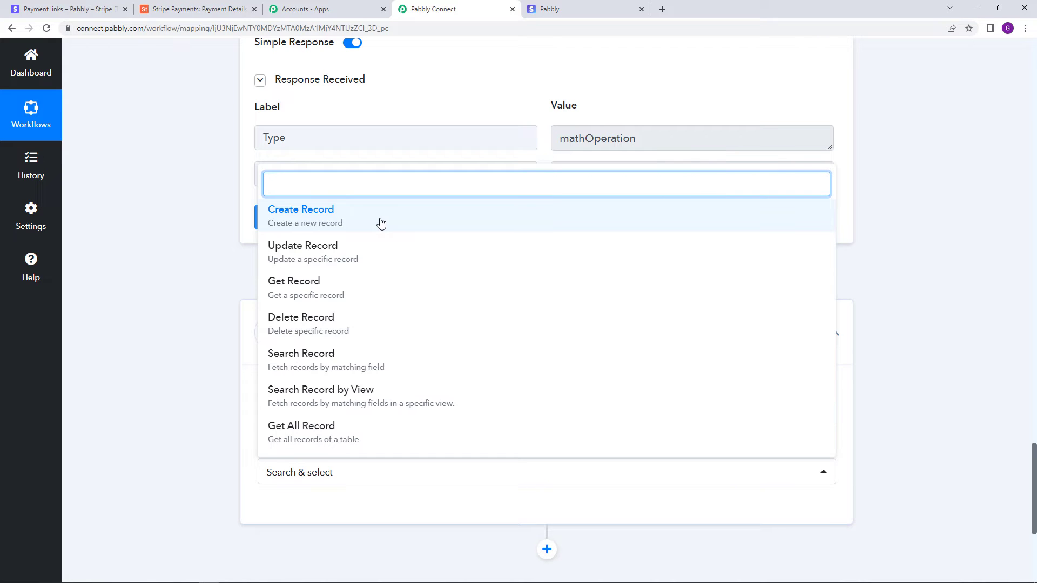
pyautogui.click(316, 220)
# Step: Start a new Airtable connection for the Create Record action and open the Airtable account page
pyautogui.scroll(-3, 386, 403)
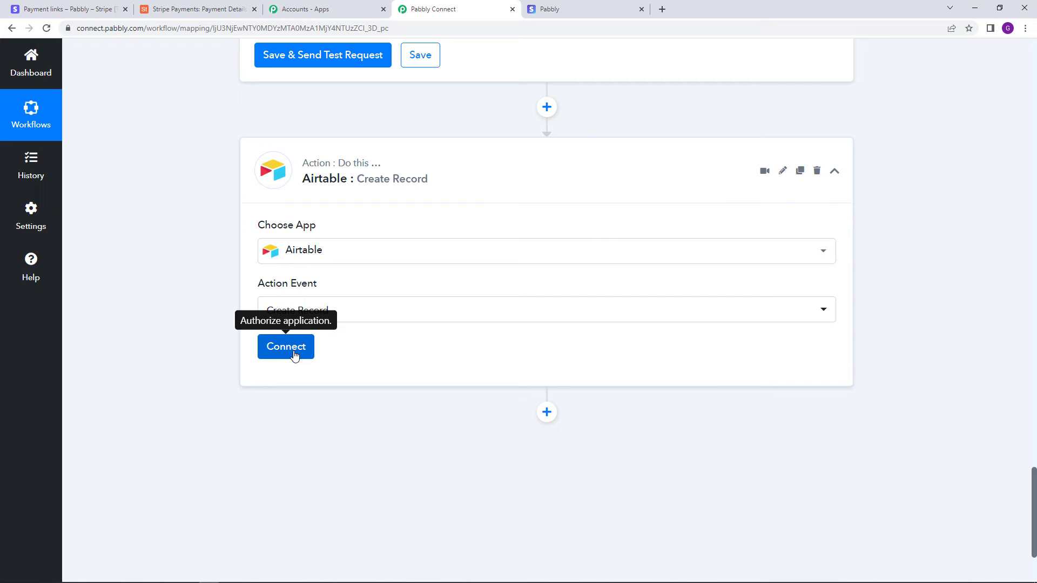
pyautogui.click(295, 356)
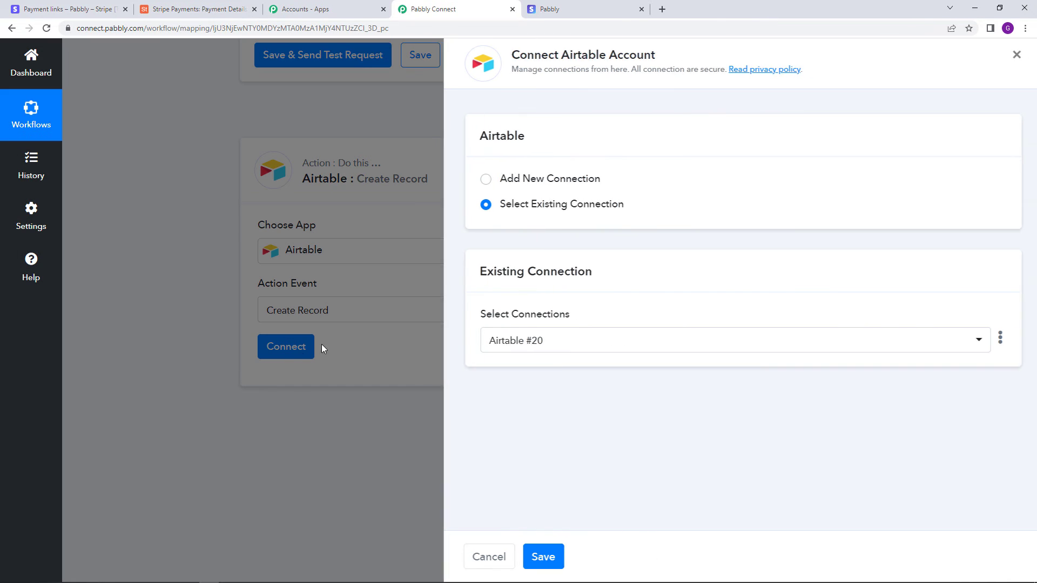
pyautogui.click(480, 180)
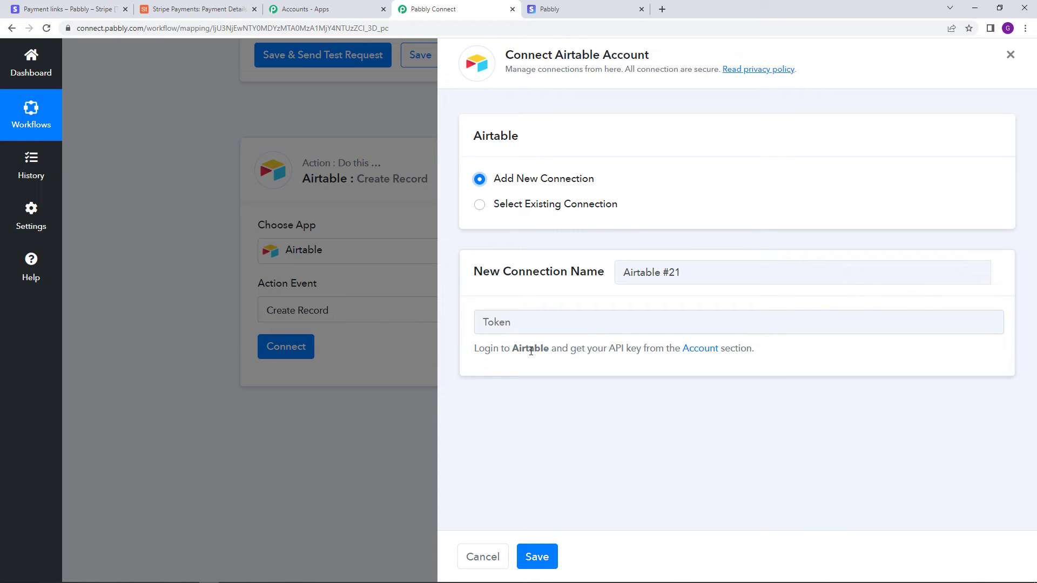
pyautogui.click(698, 350)
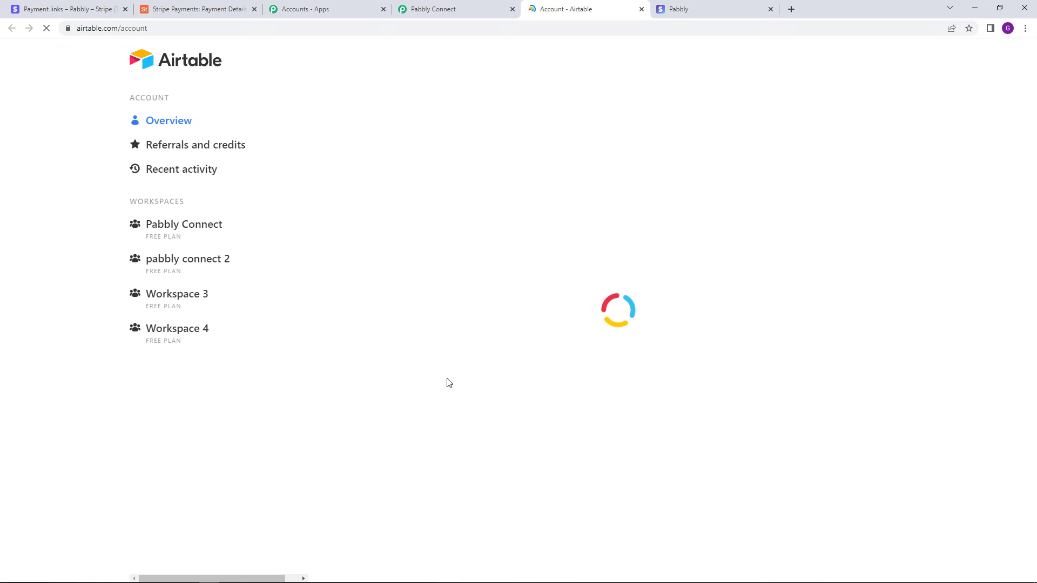
# Step: Copy the personal API key from the Airtable account page, paste it as the connection's token and save the connection
pyautogui.scroll(-3, 444, 380)
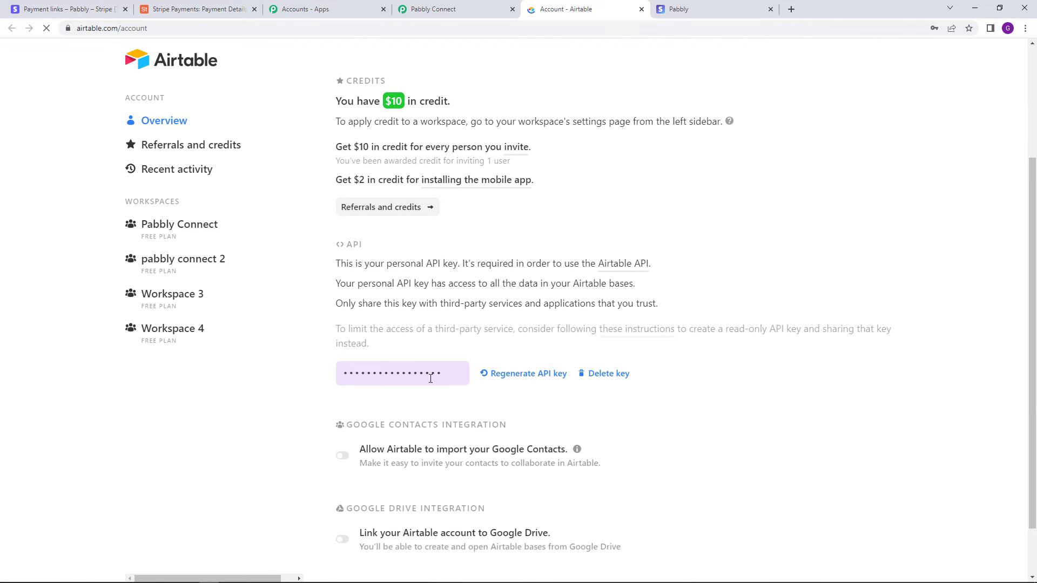
pyautogui.click(431, 379)
pyautogui.rightClick(430, 378)
pyautogui.click(445, 383)
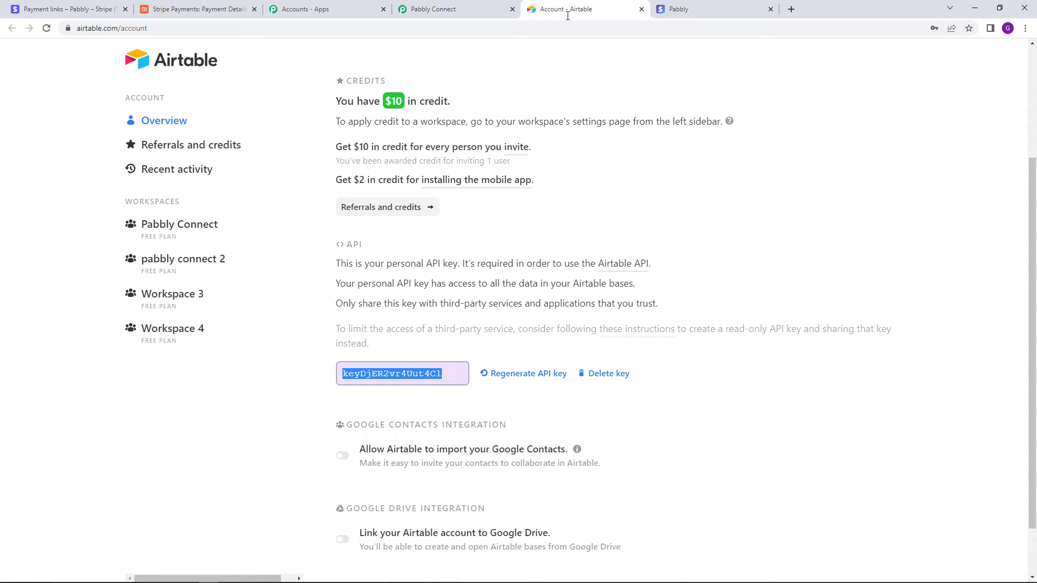
pyautogui.click(641, 9)
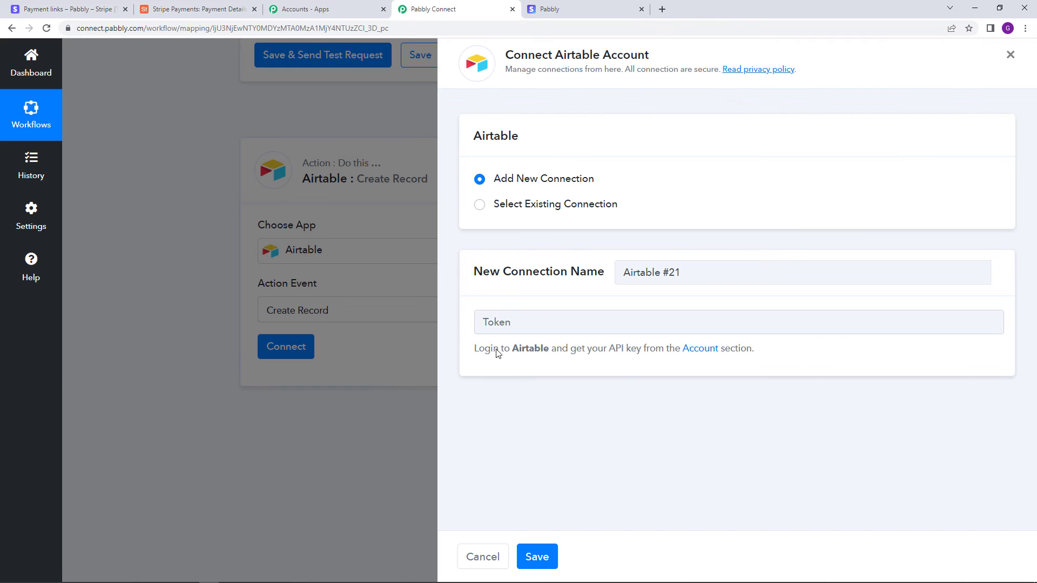
pyautogui.rightClick(512, 332)
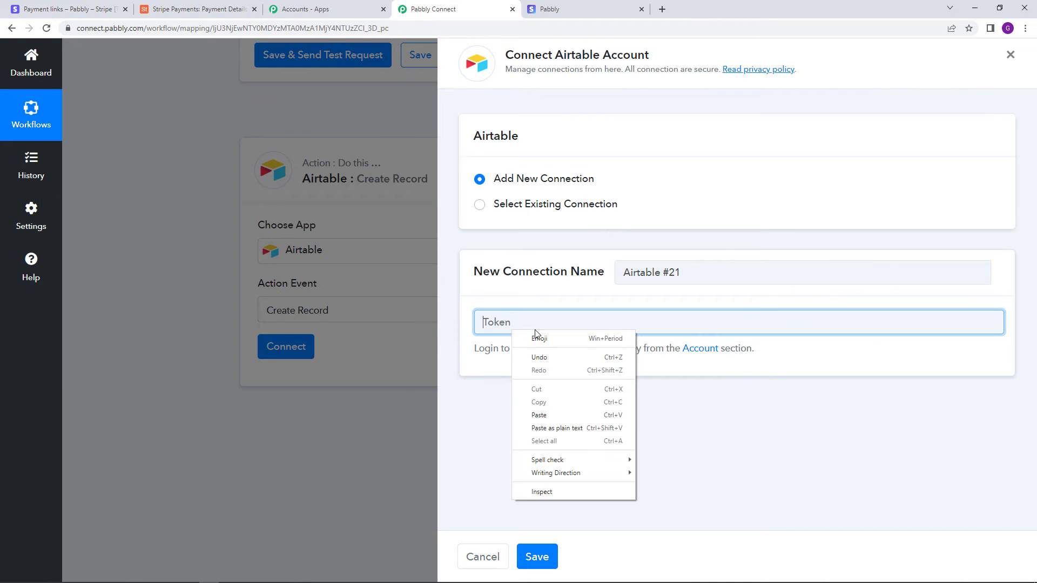
pyautogui.click(552, 415)
pyautogui.click(547, 558)
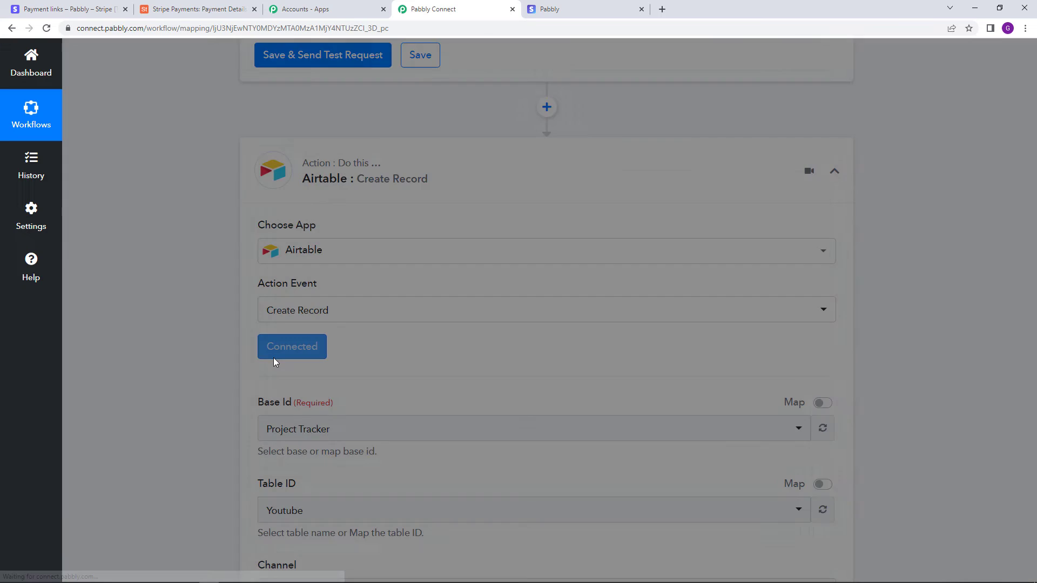
# Step: Compare the action's Base Id field with the list of bases in Airtable and reopen the Stripe Payments base
pyautogui.scroll(-2, 211, 393)
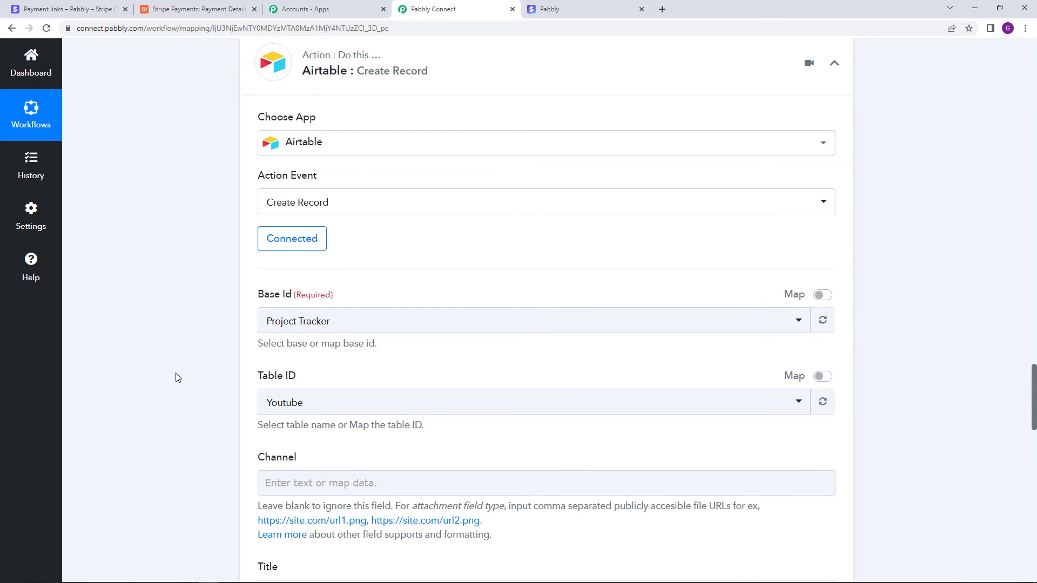
pyautogui.scroll(-1, 176, 377)
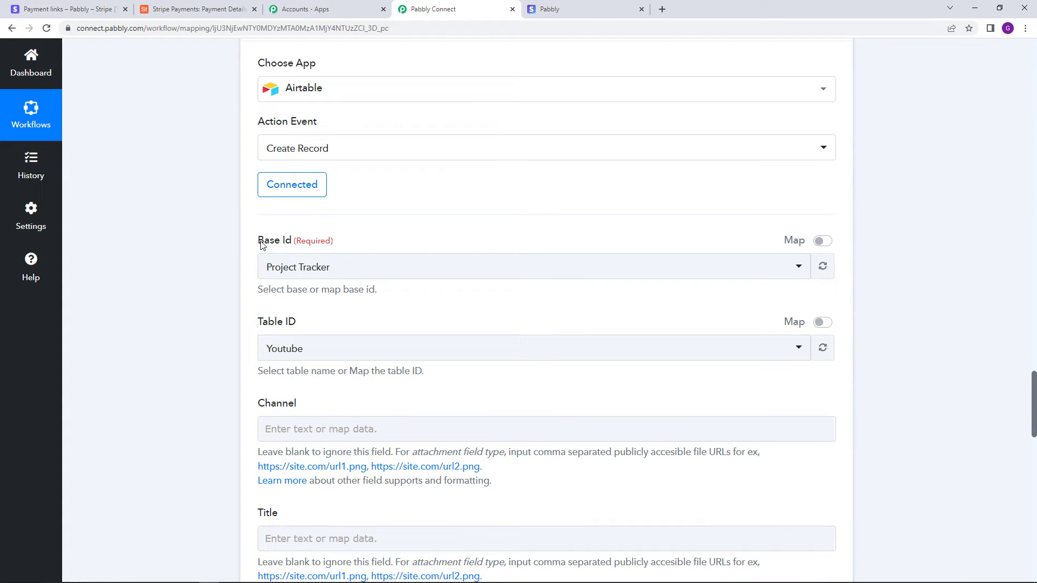
pyautogui.moveTo(260, 244); pyautogui.dragTo(291, 245)
pyautogui.click(211, 4)
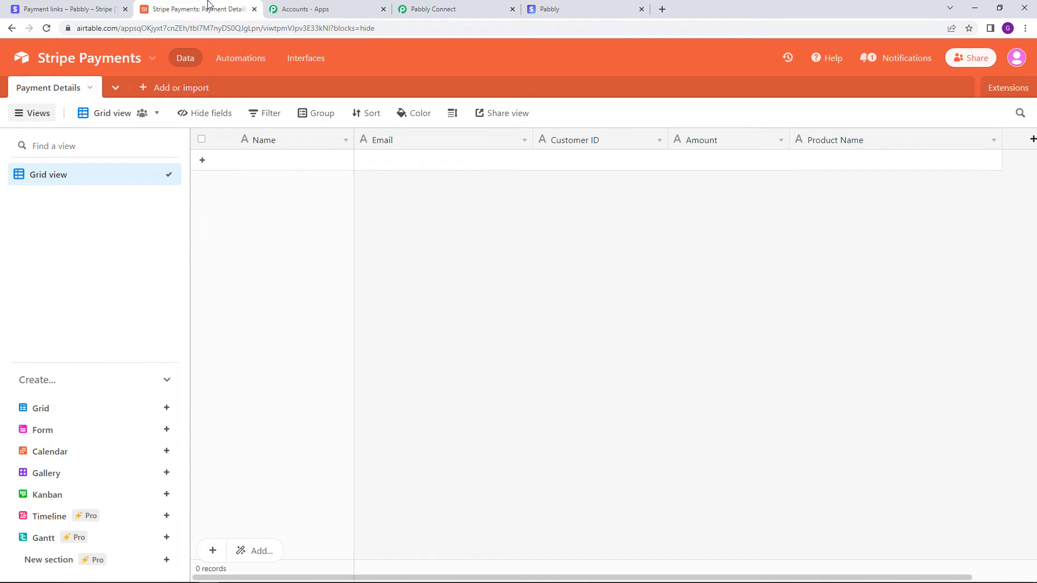
pyautogui.click(23, 63)
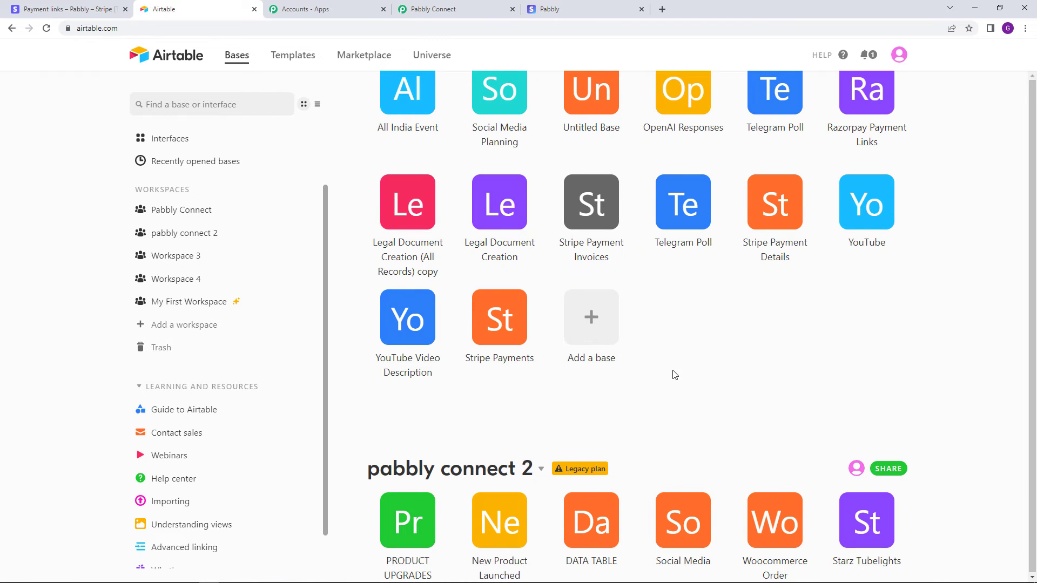
pyautogui.click(485, 8)
pyautogui.click(334, 253)
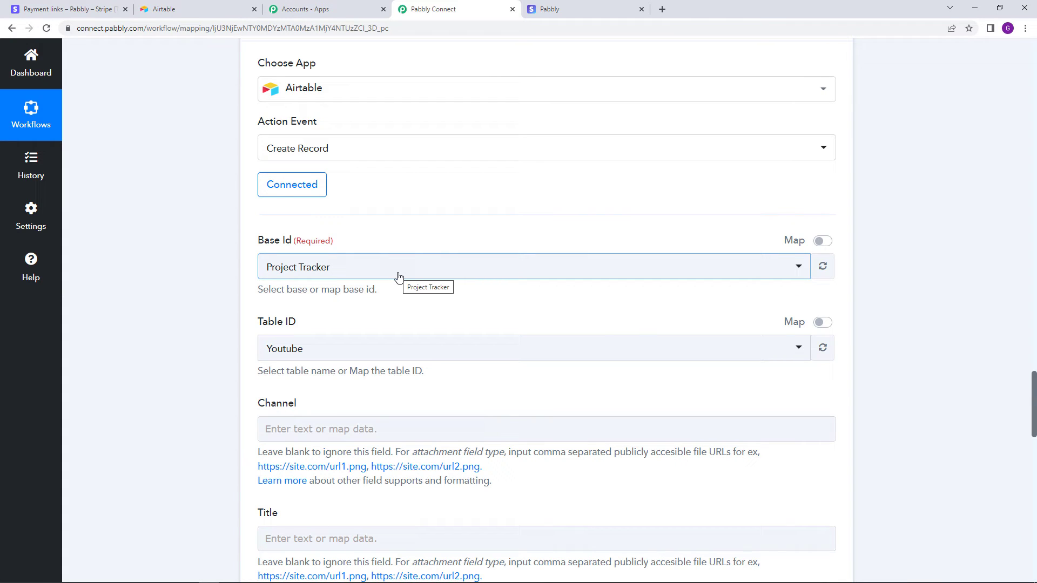
pyautogui.click(216, 8)
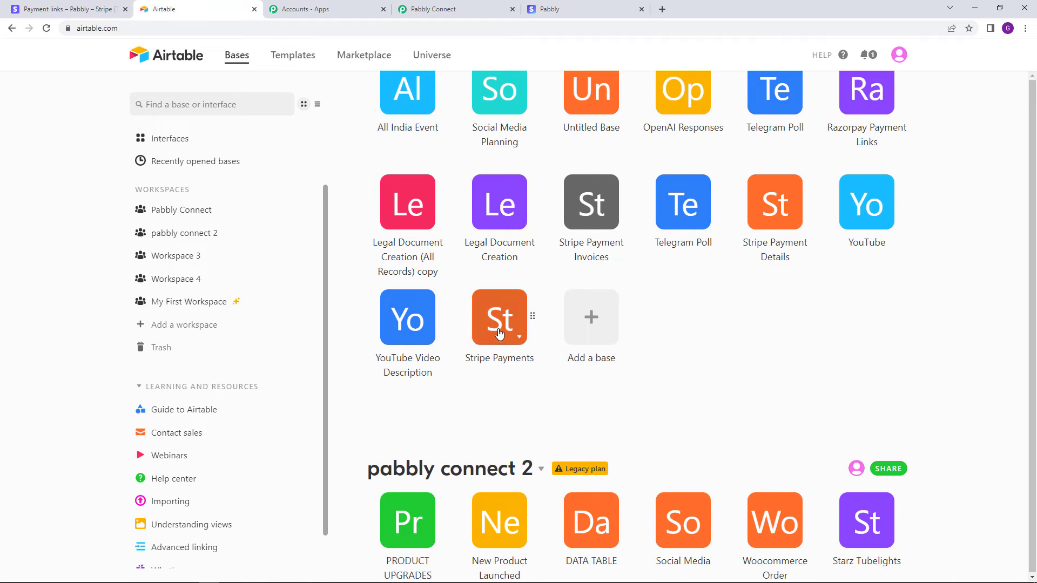
pyautogui.click(499, 331)
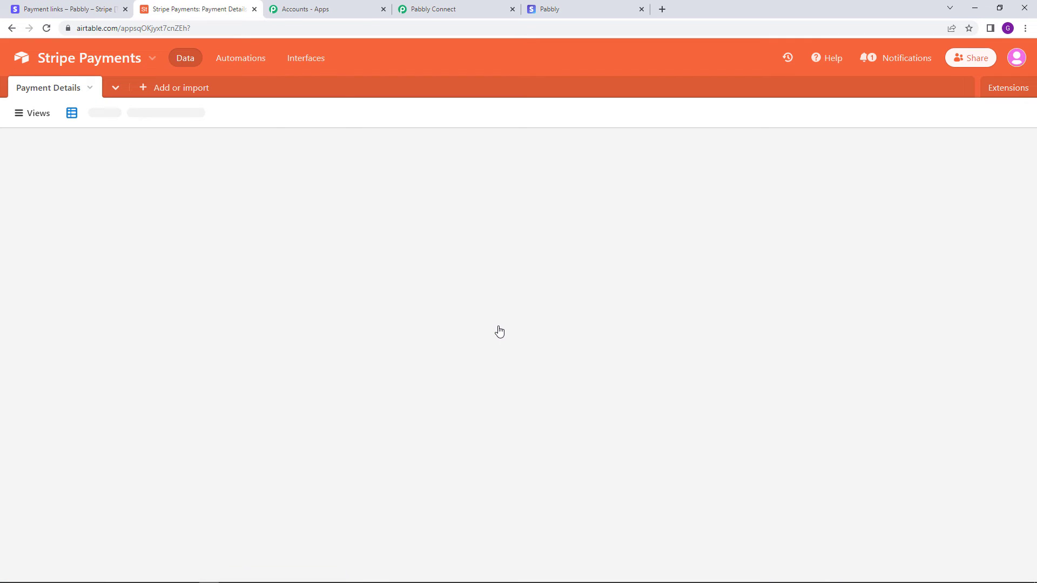
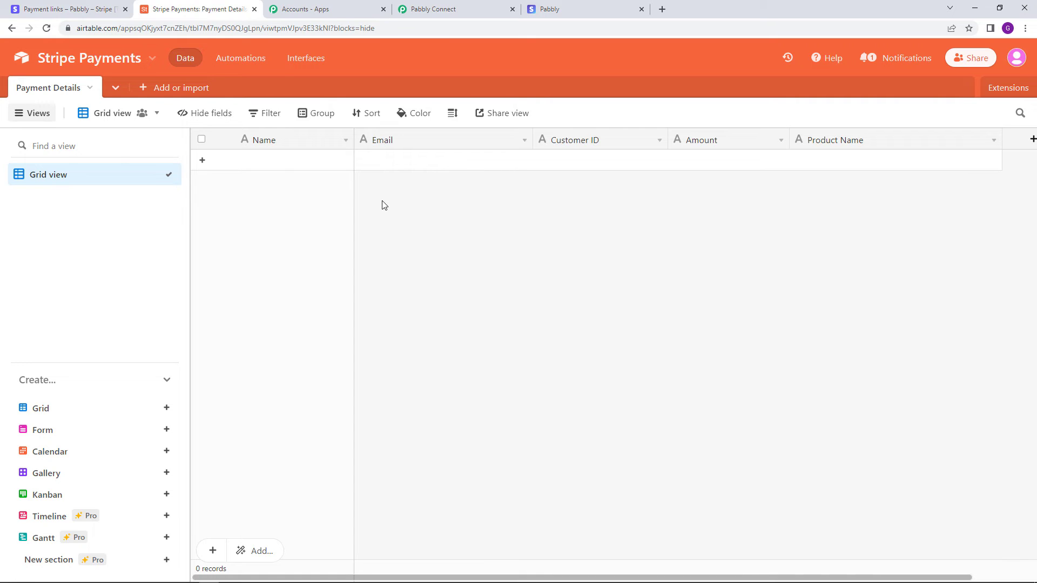
# Step: Return to Pabbly Connect and set the action's Base Id to Stripe Payments
pyautogui.click(439, 9)
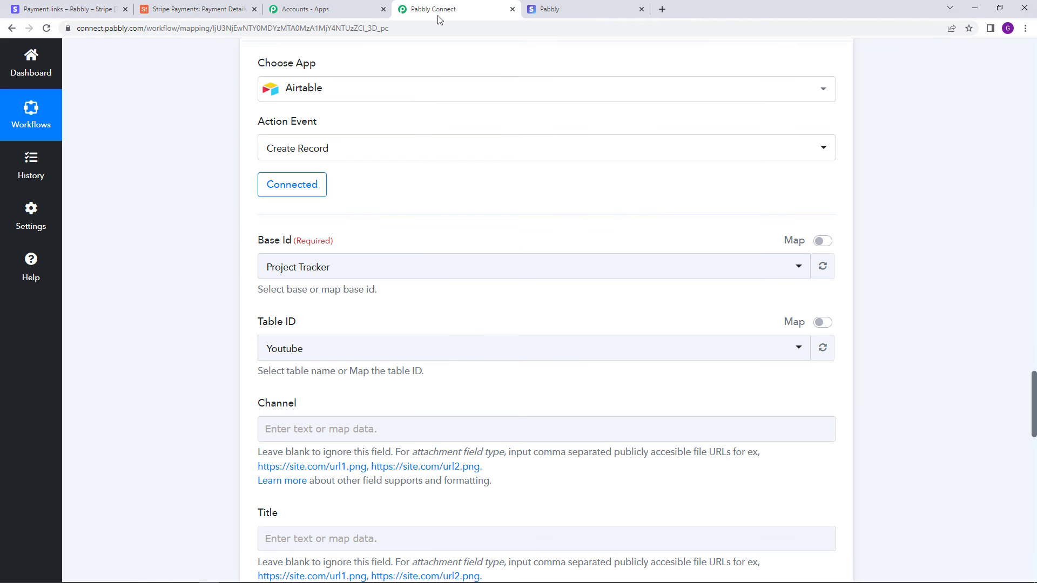
pyautogui.click(400, 274)
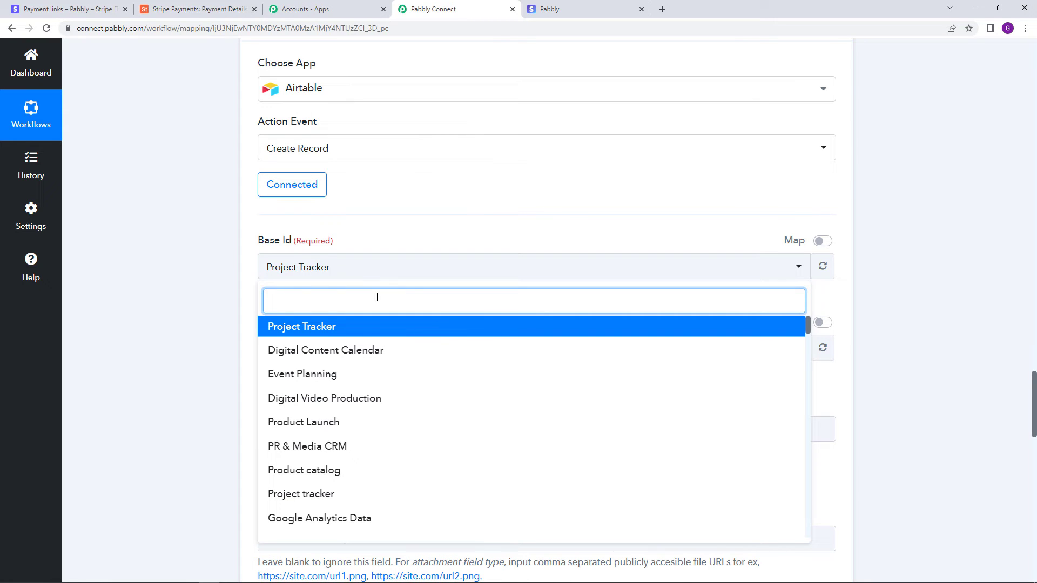
pyautogui.write('stripe')
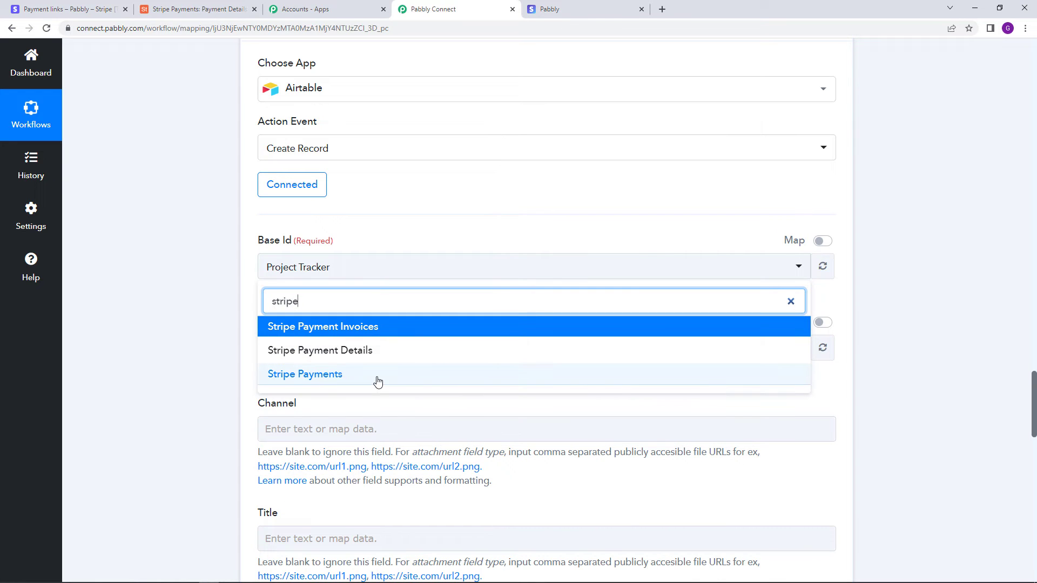
pyautogui.click(377, 375)
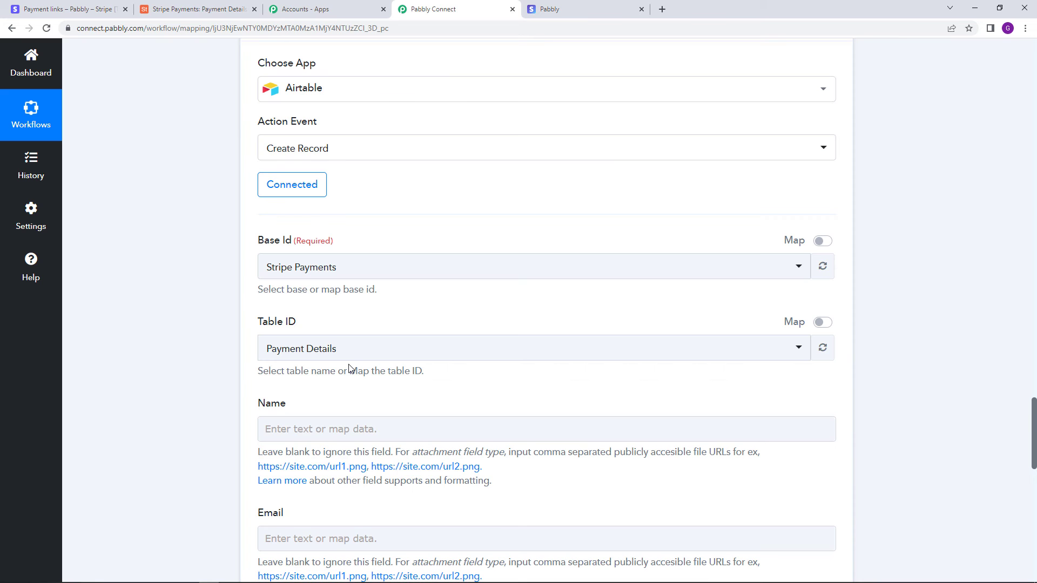
# Step: Check the table name in the Airtable base and set the action's Table ID to Payment Details
pyautogui.click(262, 4)
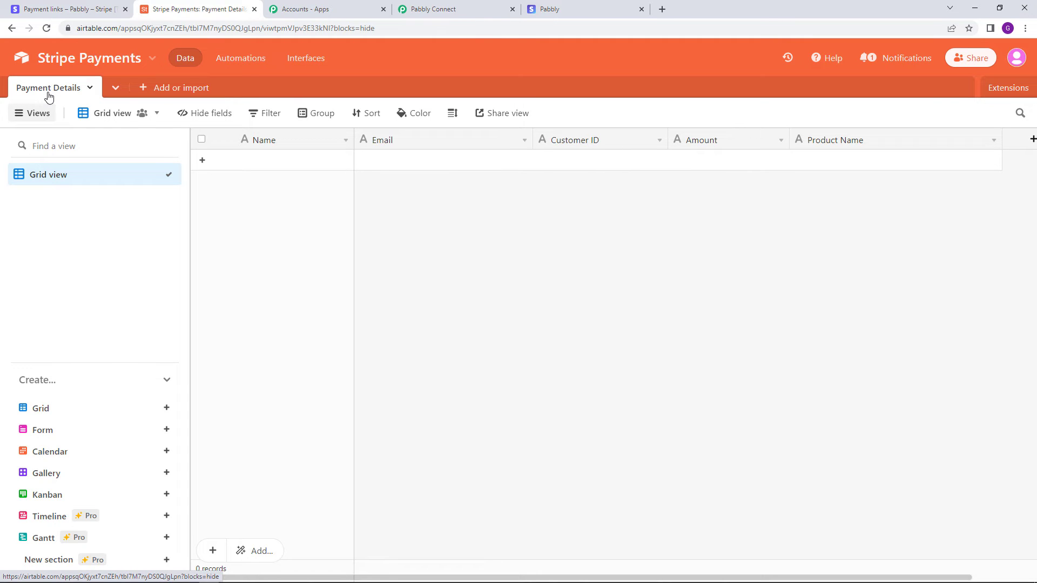
pyautogui.click(457, 6)
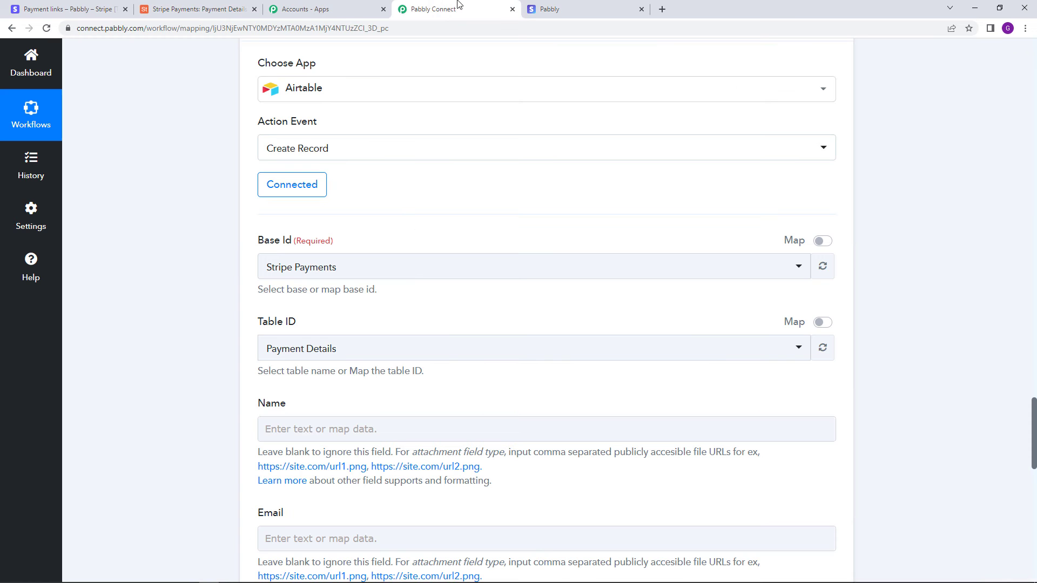
pyautogui.click(384, 354)
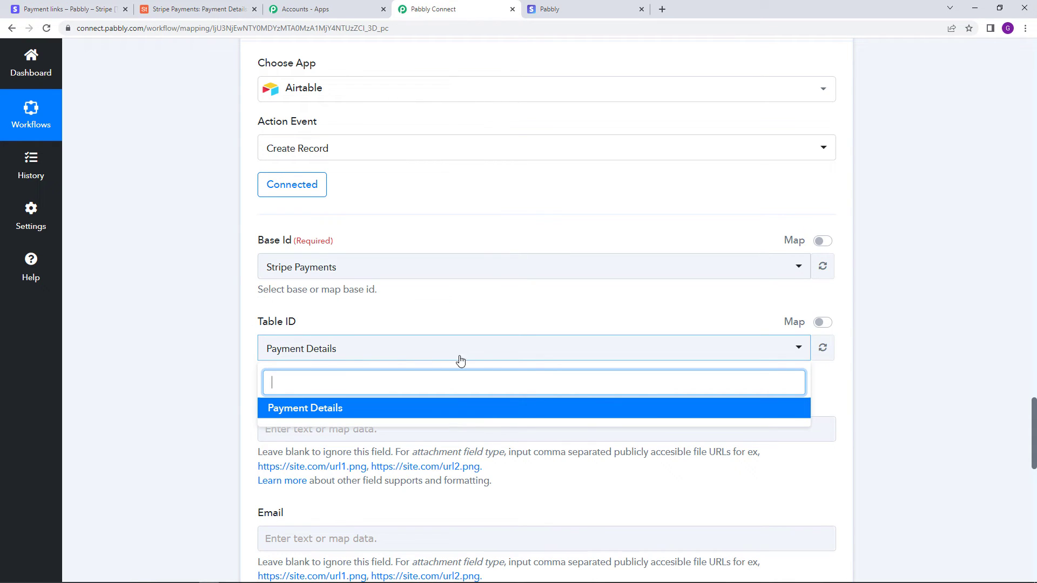
pyautogui.click(370, 414)
# Step: Review the record fields Name, Email, Customer ID, Amount and Product Name in the Airtable action
pyautogui.scroll(-5, 340, 373)
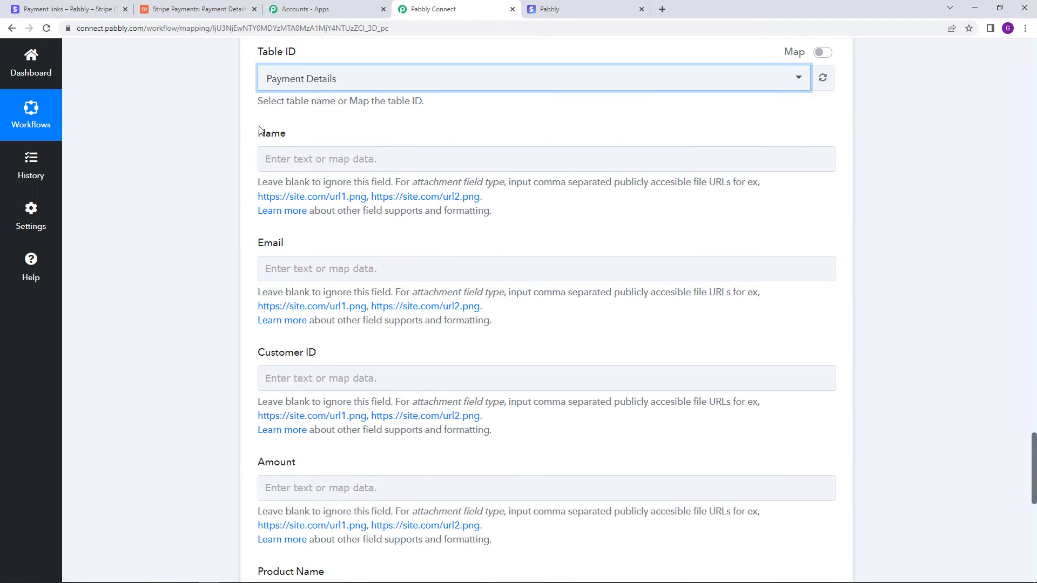
pyautogui.moveTo(258, 134); pyautogui.dragTo(287, 139)
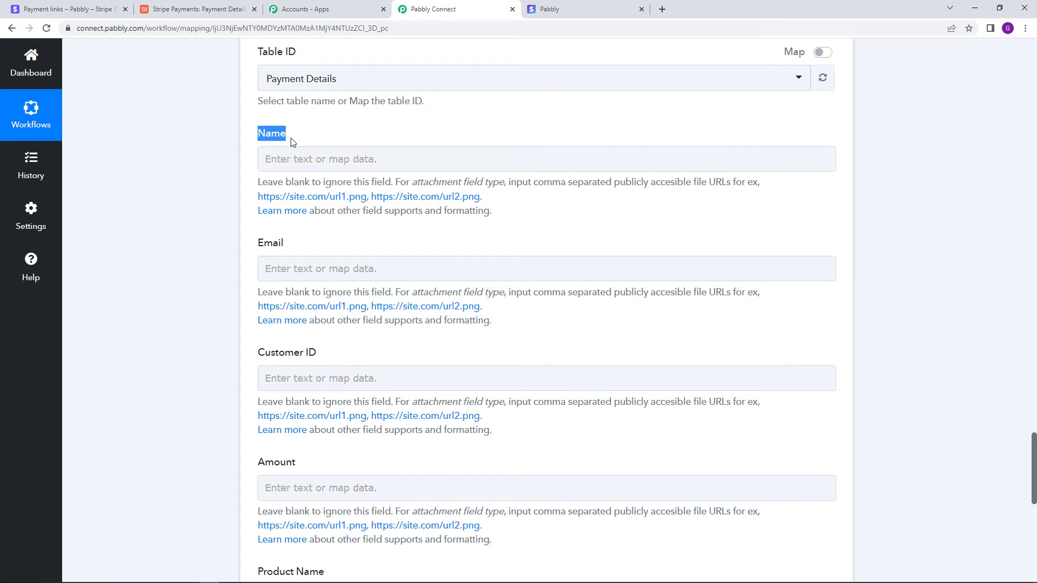
pyautogui.click(354, 135)
pyautogui.scroll(-2, 273, 151)
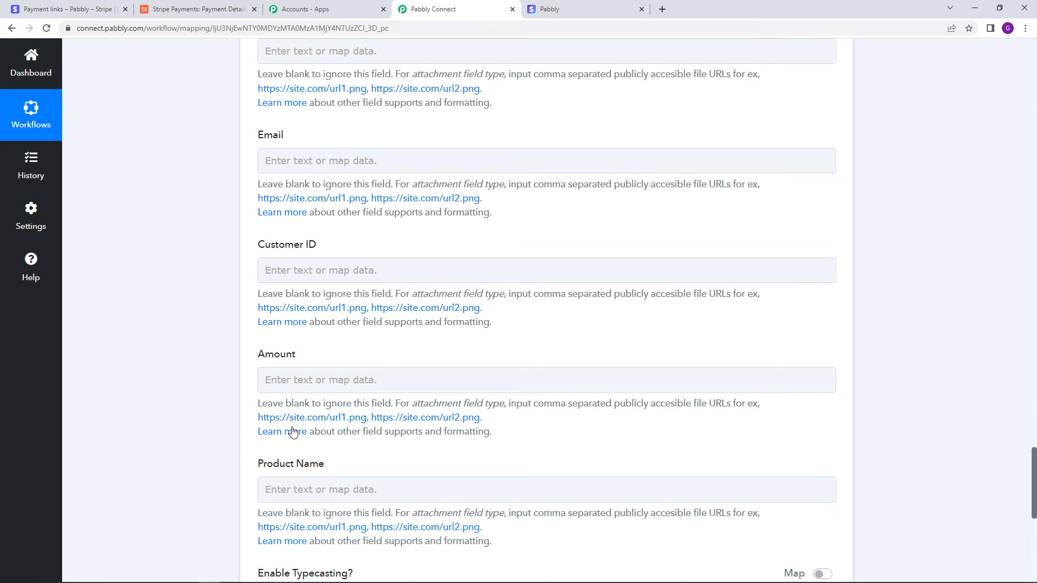
pyautogui.scroll(5, 291, 429)
pyautogui.scroll(-2, 291, 285)
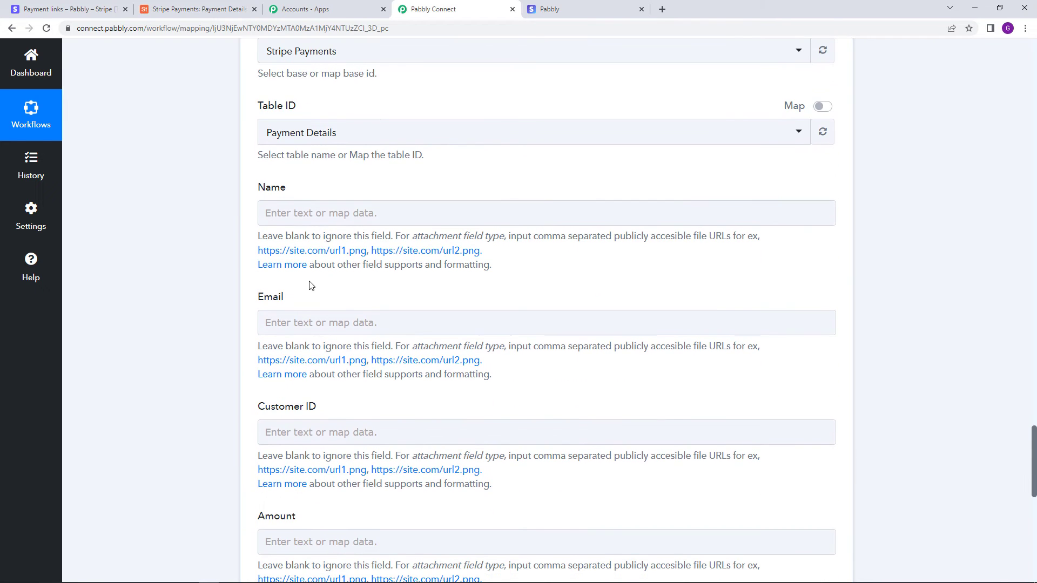
# Step: Map the Name field to Data Object Customer Details Name from the Stripe Checkout Completed step
pyautogui.scroll(1, 308, 284)
pyautogui.click(304, 266)
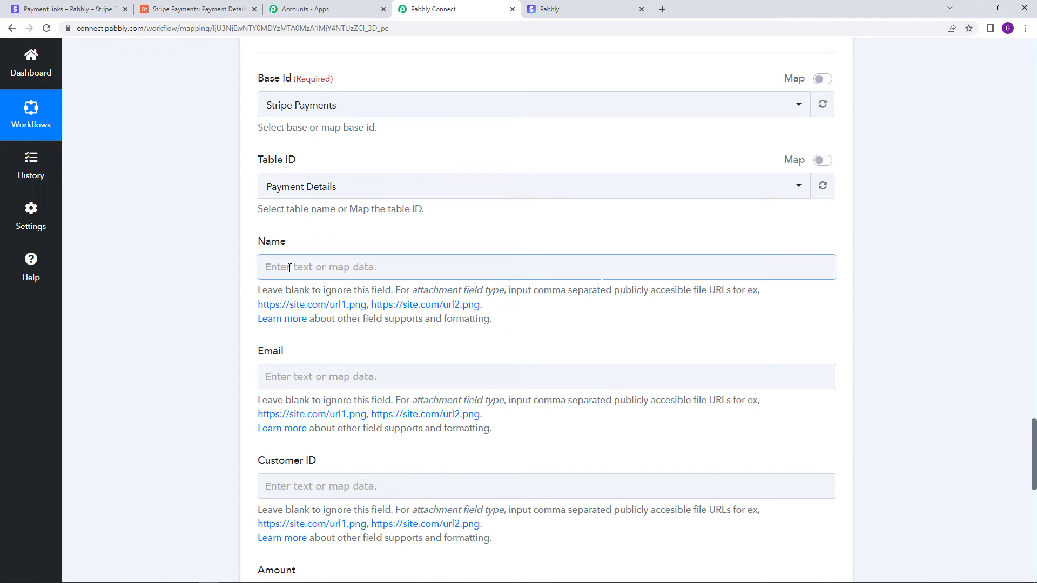
pyautogui.click(290, 268)
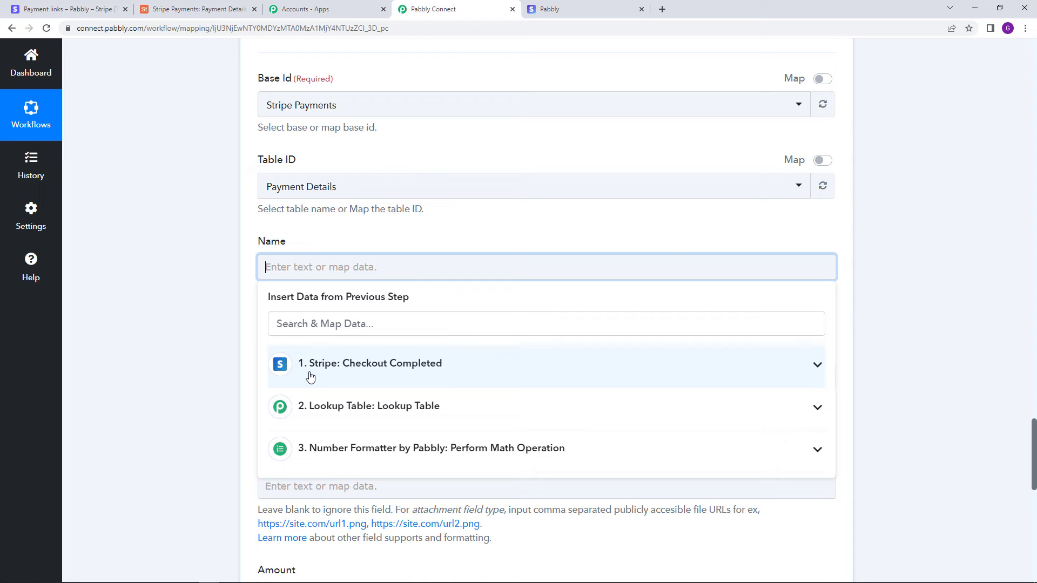
pyautogui.click(331, 372)
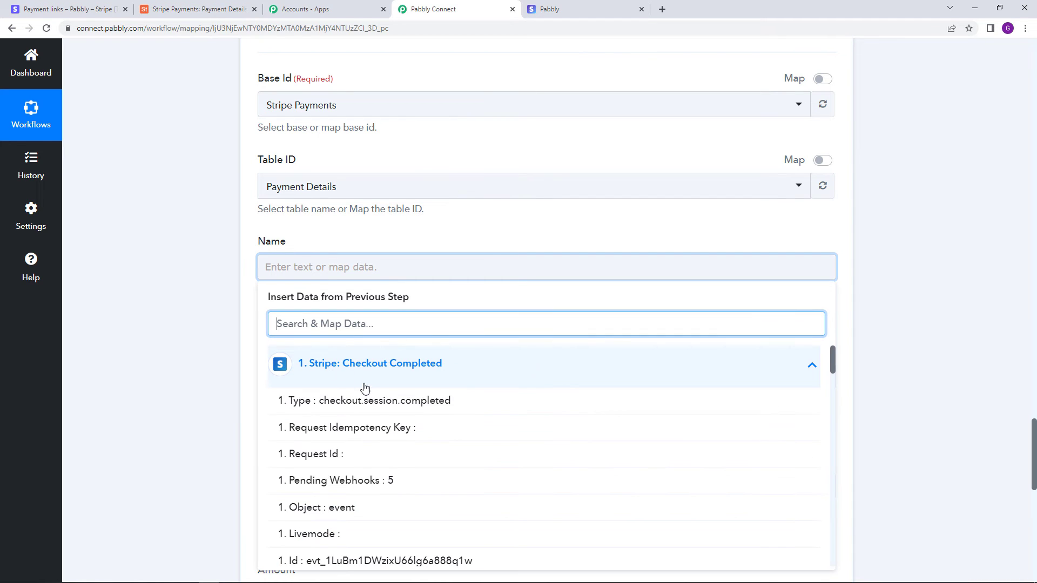
pyautogui.scroll(-10, 389, 400)
pyautogui.scroll(-9, 436, 407)
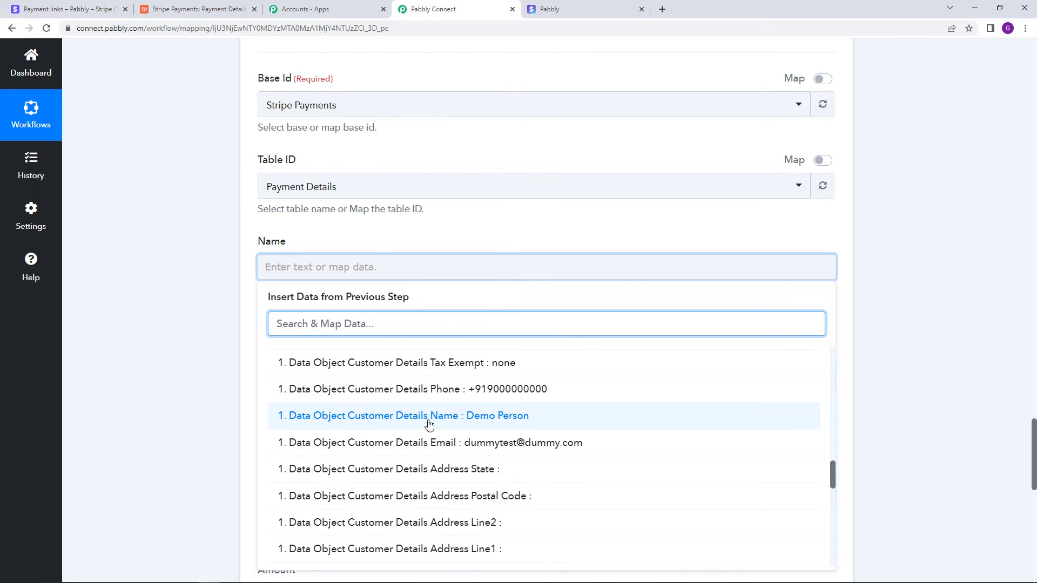
pyautogui.click(429, 416)
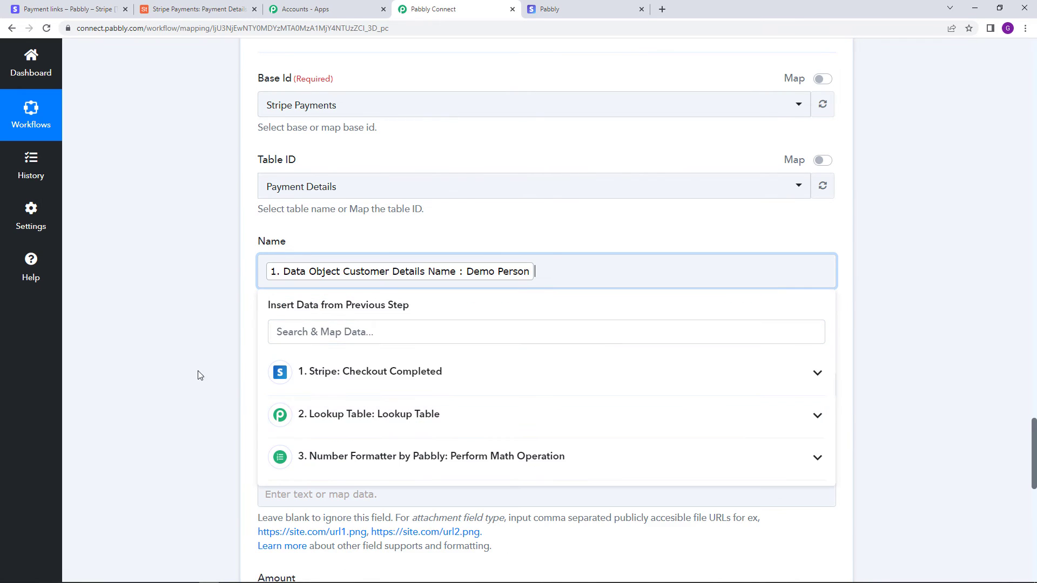
pyautogui.click(184, 373)
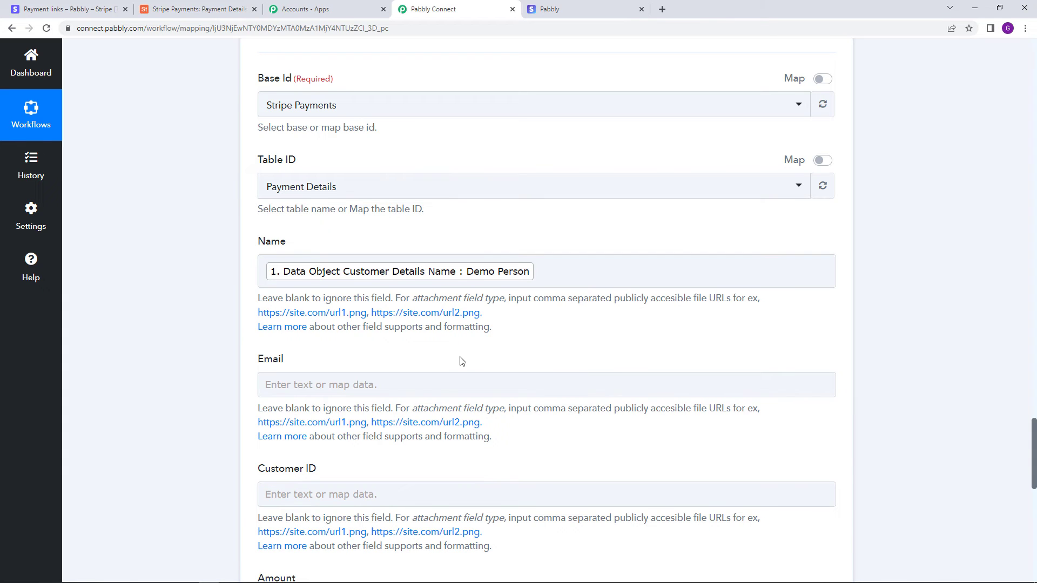
# Step: Map the Email field to Data Object Customer Details Email from the Stripe Checkout Completed step
pyautogui.scroll(-2, 461, 361)
pyautogui.click(372, 275)
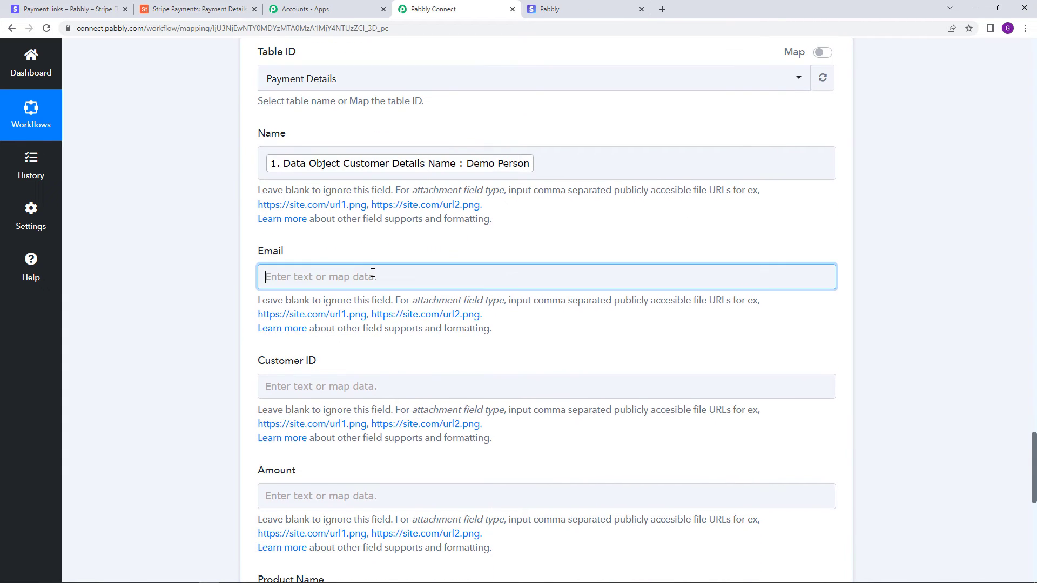
pyautogui.click(435, 373)
pyautogui.scroll(-10, 429, 426)
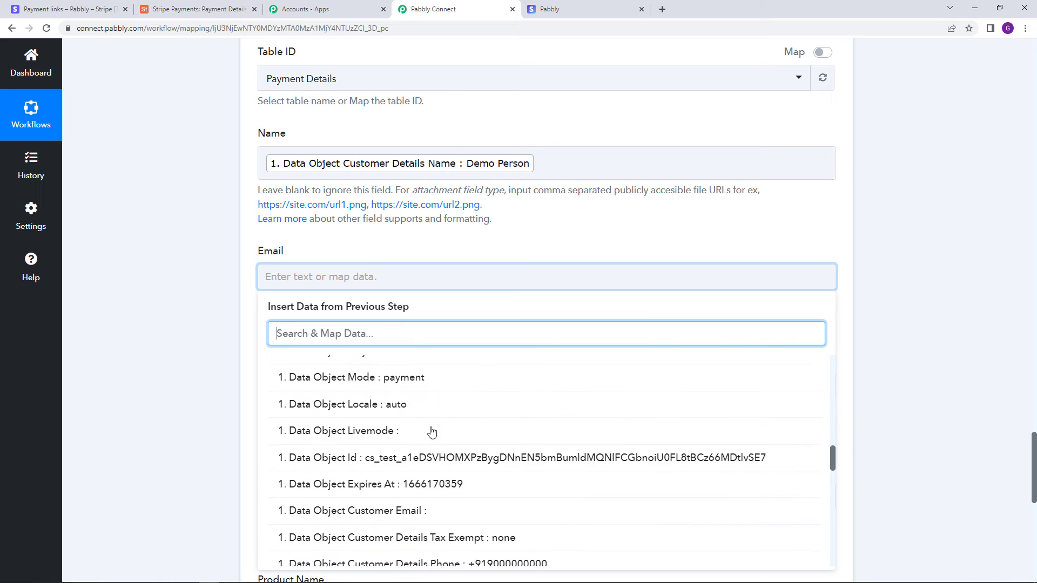
pyautogui.click(432, 451)
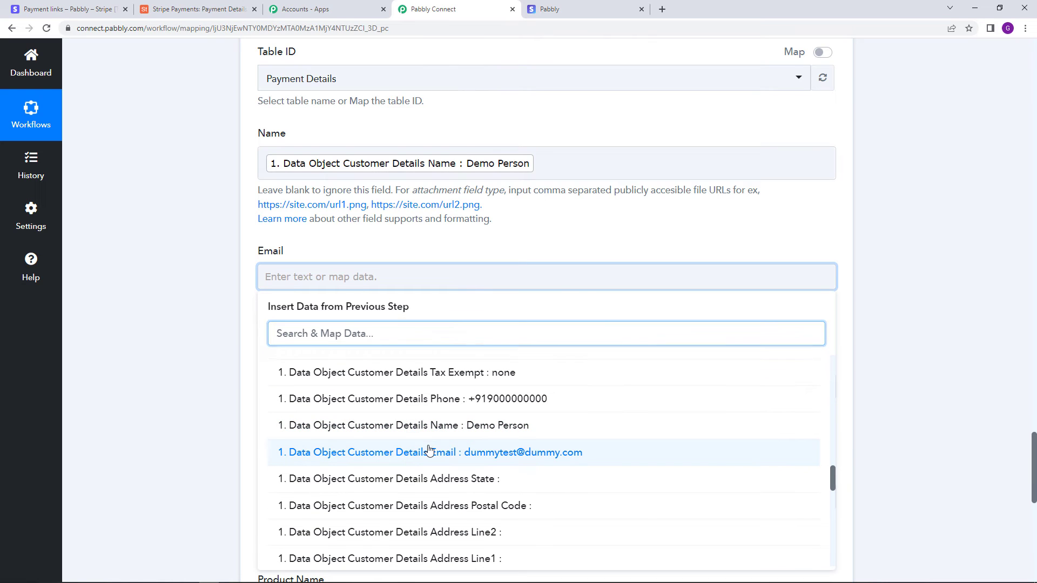
pyautogui.click(219, 373)
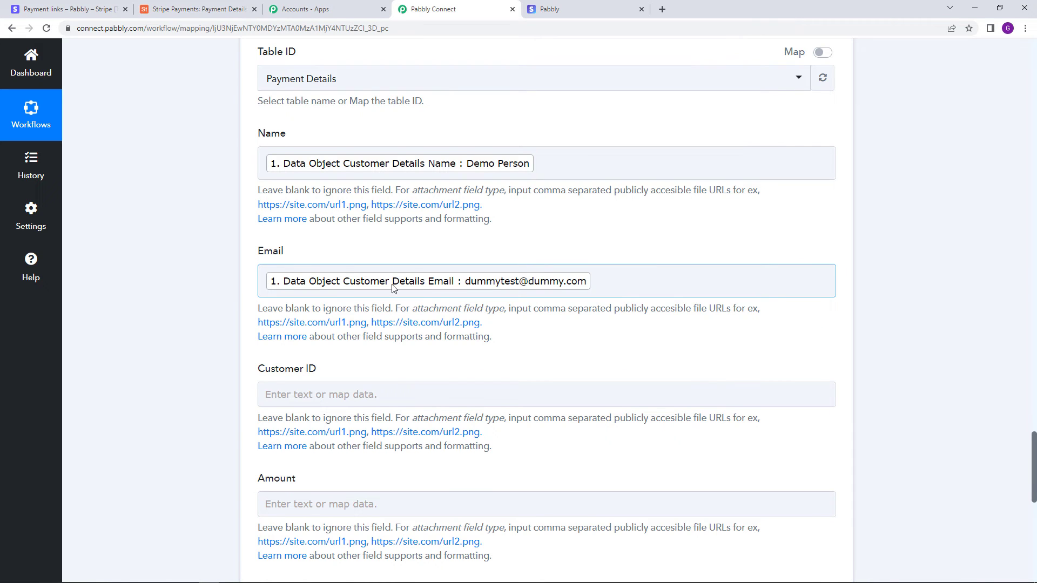
# Step: Map the Customer ID field to the Id value from the Stripe Checkout Completed step
pyautogui.scroll(-3, 389, 286)
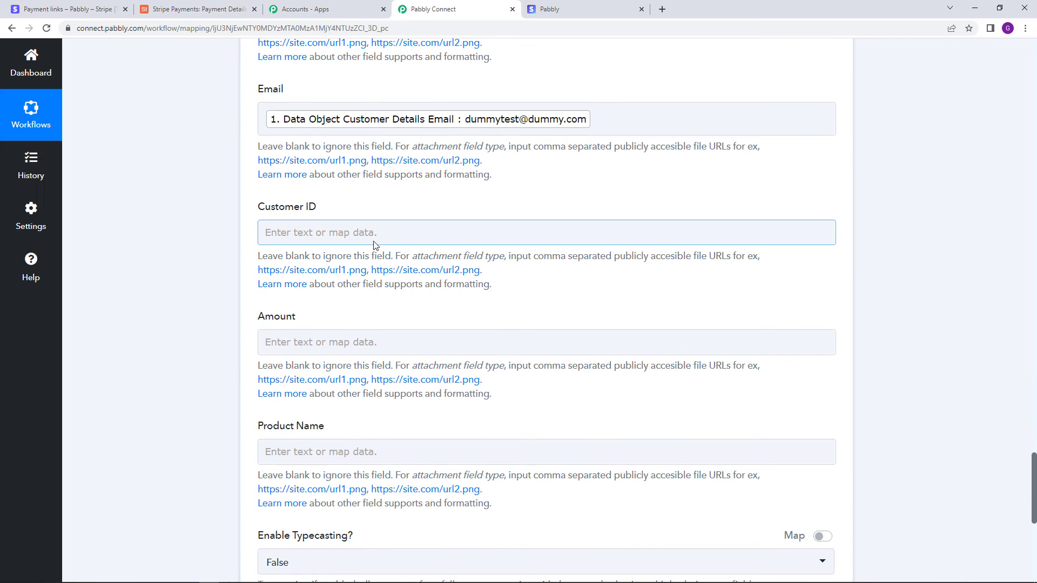
pyautogui.click(375, 243)
pyautogui.click(420, 340)
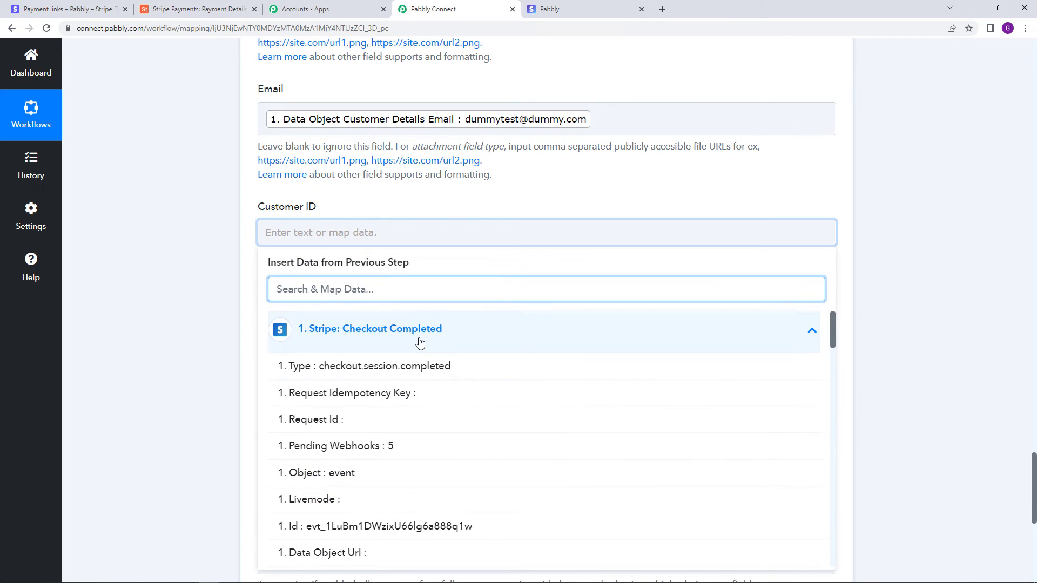
pyautogui.scroll(-3, 427, 372)
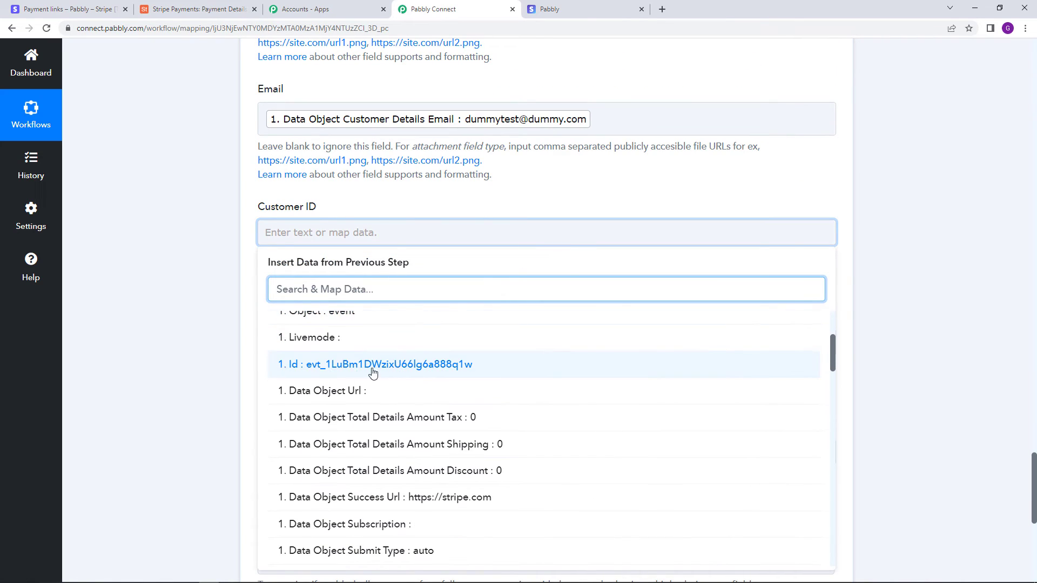
pyautogui.click(371, 364)
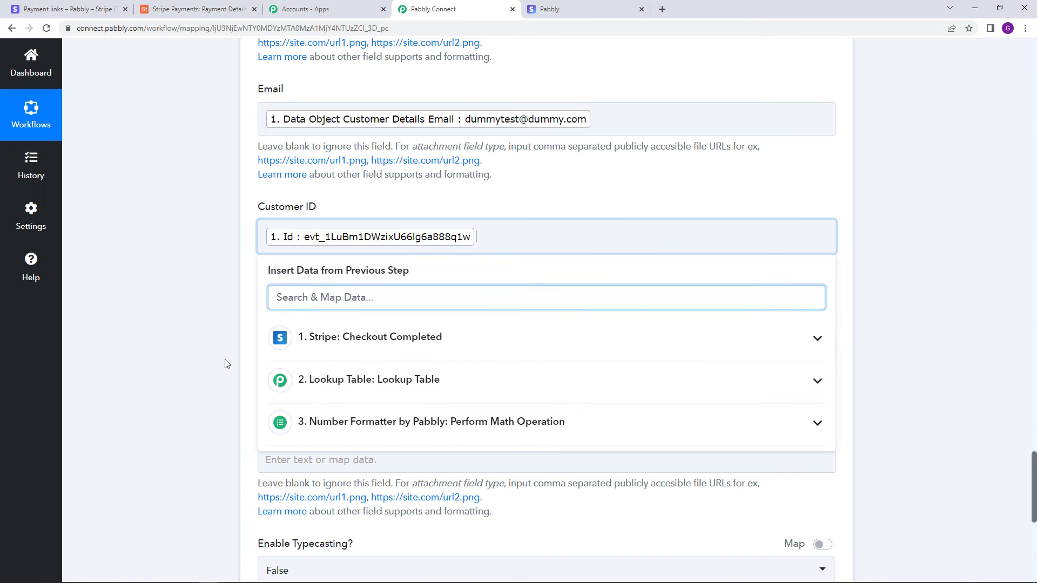
pyautogui.click(205, 358)
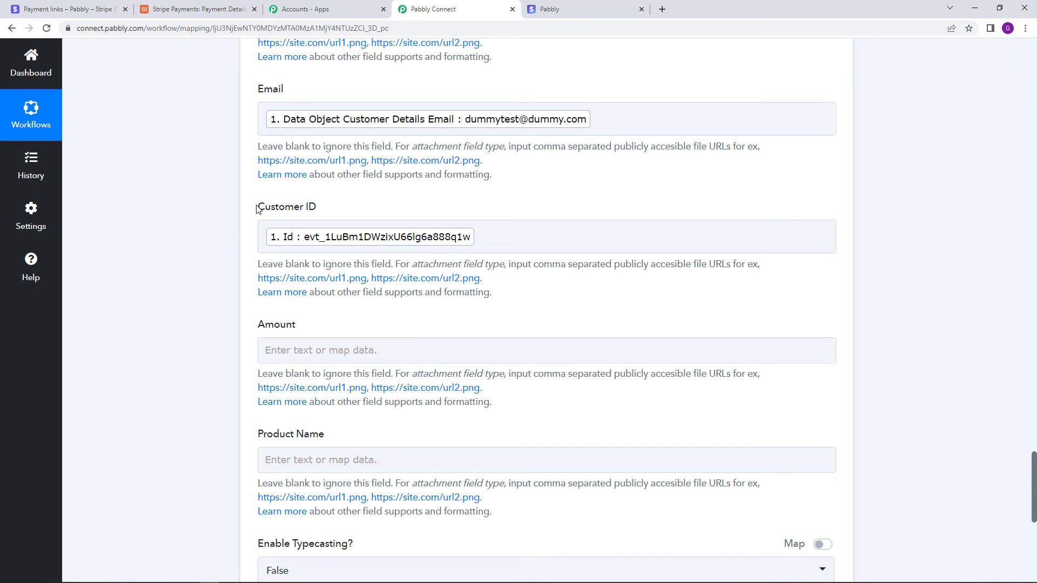
# Step: Map the Amount field to the Result of the Number Formatter's Perform Math Operation step
pyautogui.scroll(3, 222, 249)
pyautogui.scroll(-3, 225, 314)
pyautogui.click(299, 361)
pyautogui.scroll(-1, 297, 313)
pyautogui.moveTo(261, 277); pyautogui.dragTo(317, 278)
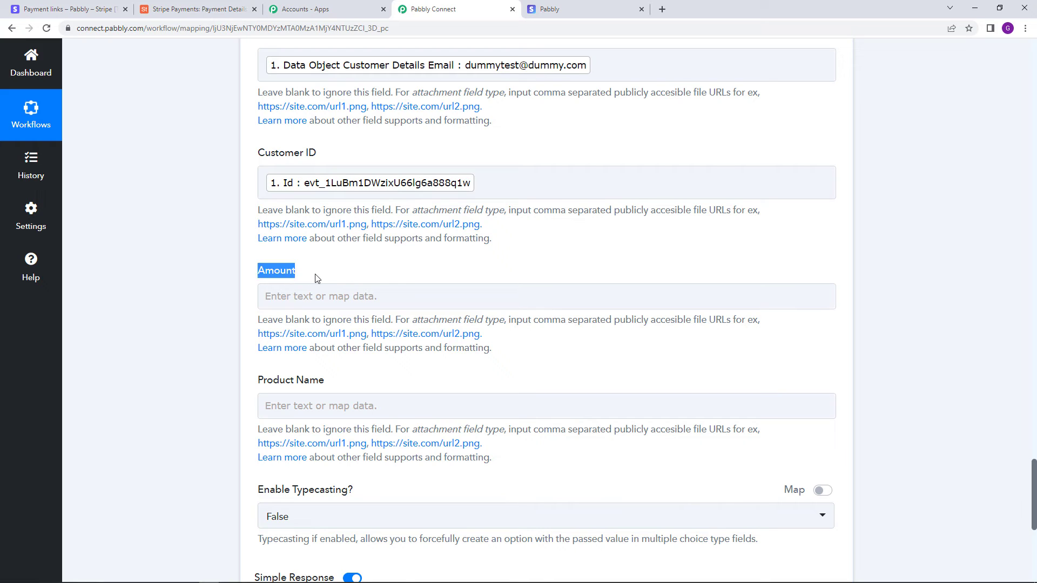
pyautogui.click(318, 276)
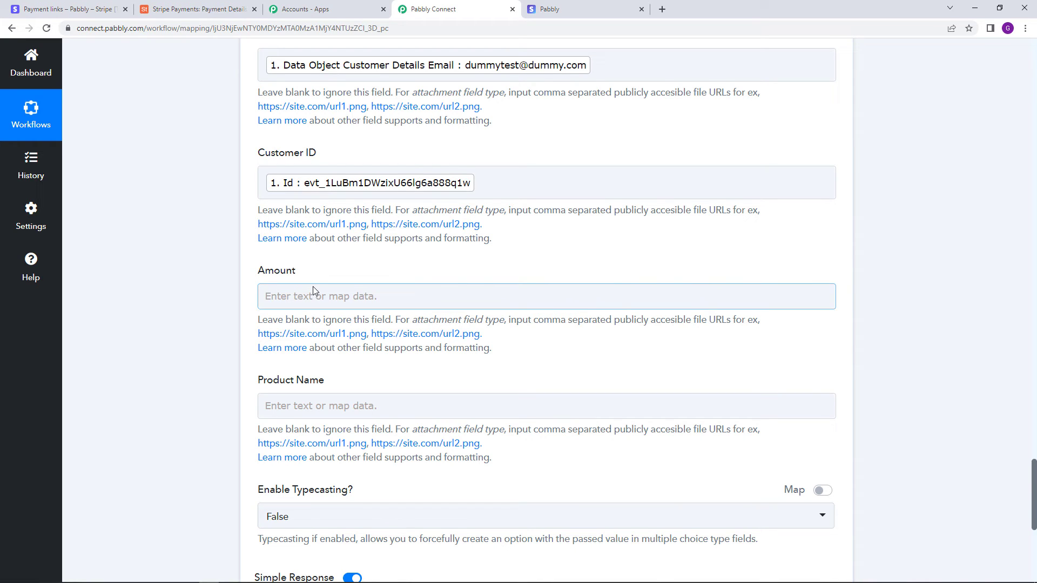
pyautogui.click(313, 286)
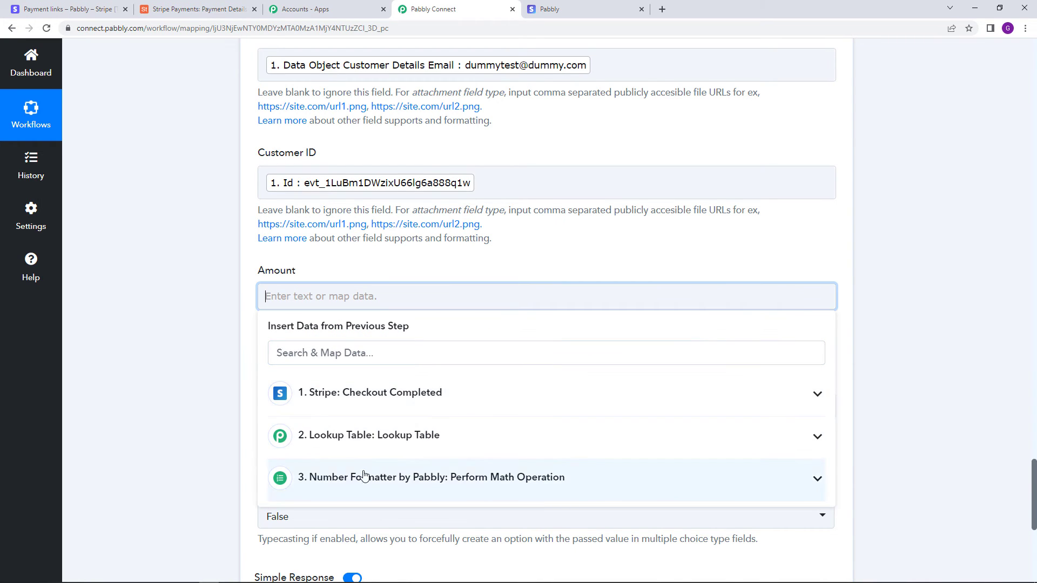
pyautogui.click(455, 490)
pyautogui.scroll(-1, 355, 493)
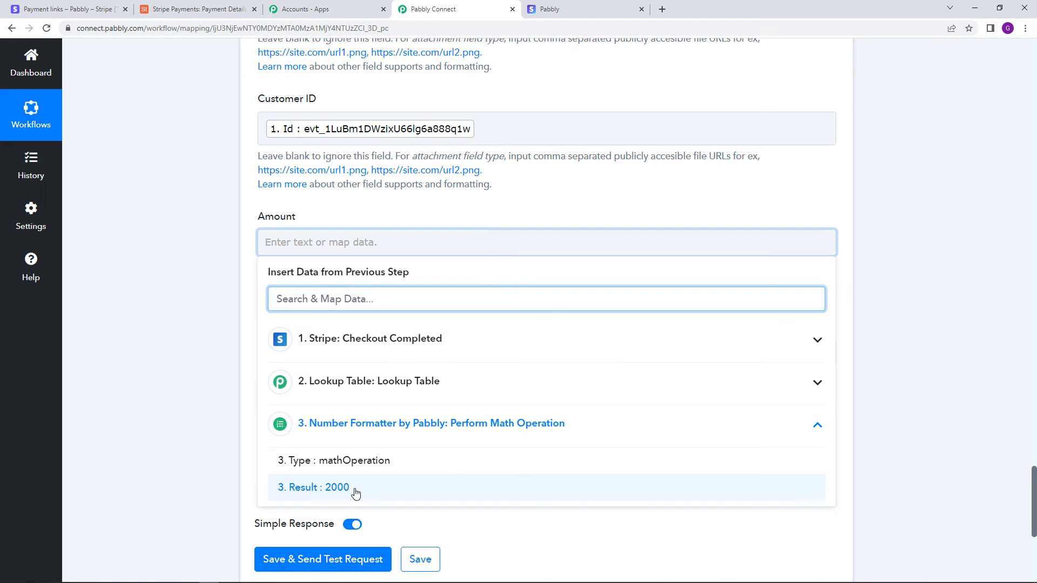
pyautogui.click(355, 489)
pyautogui.click(197, 348)
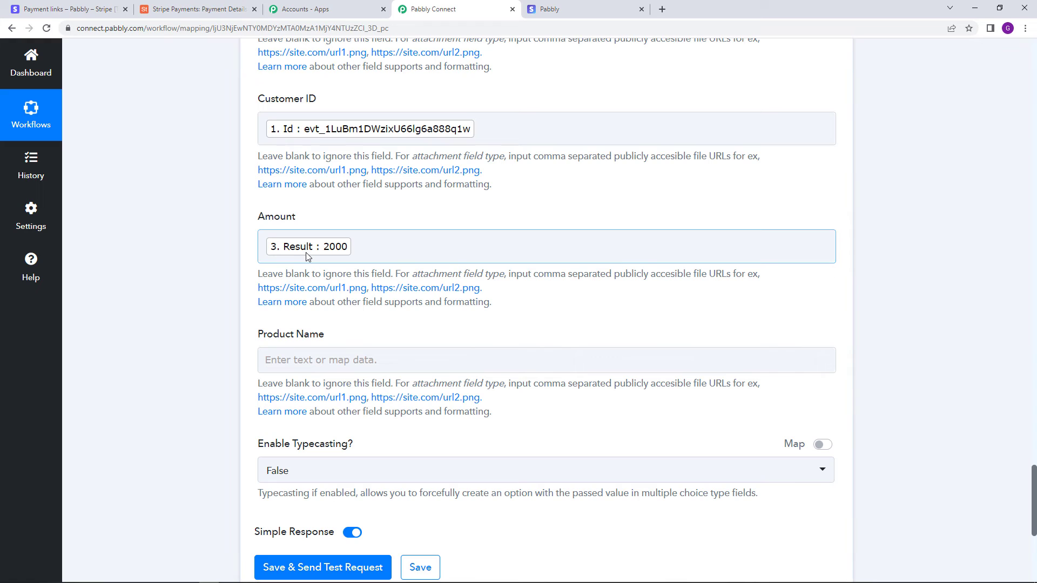
# Step: Map the Product Name field to the Result Value of the Lookup Table step
pyautogui.scroll(-1, 325, 367)
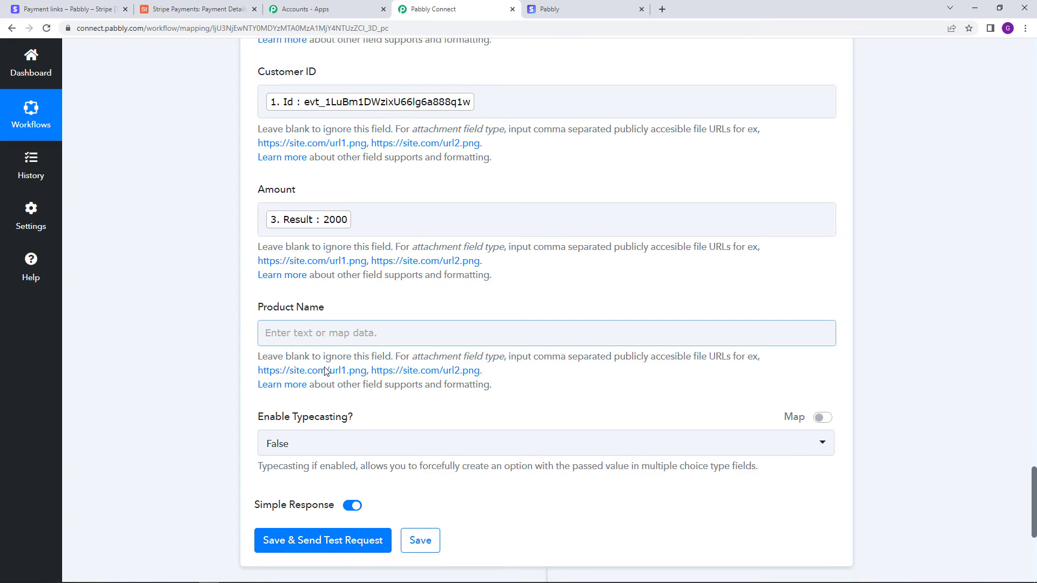
pyautogui.click(319, 308)
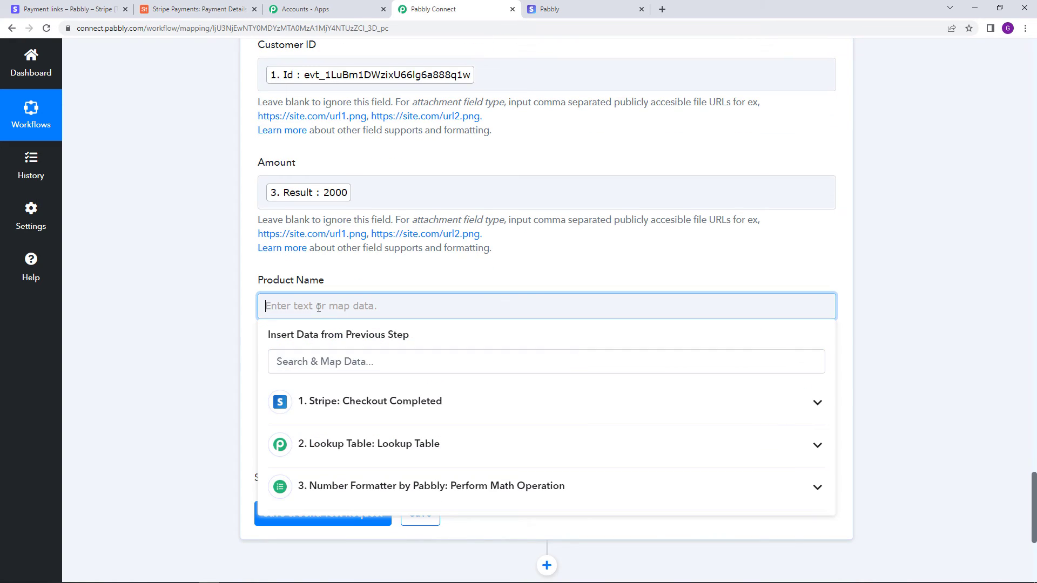
pyautogui.click(383, 448)
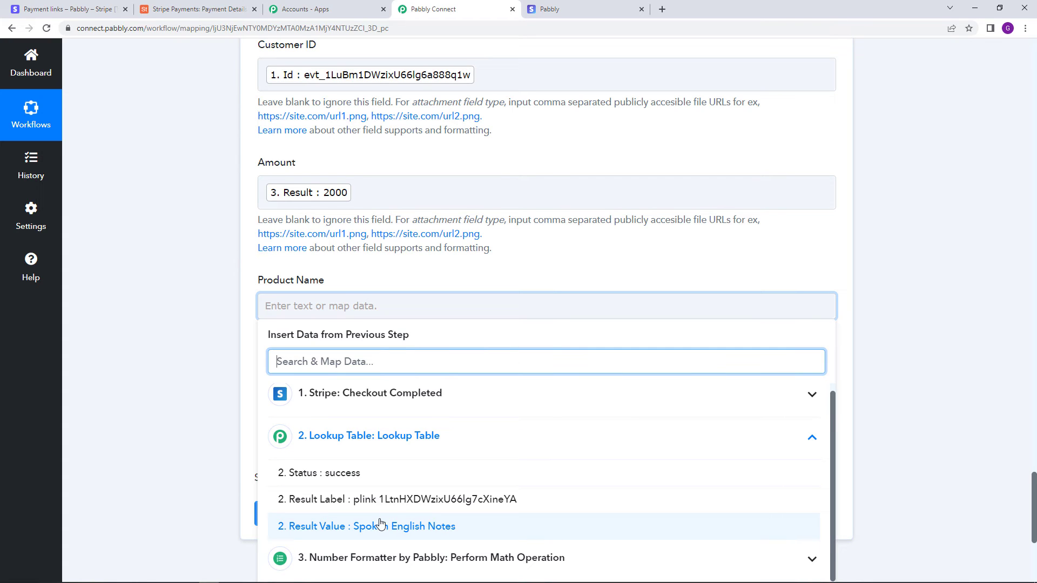
pyautogui.click(329, 527)
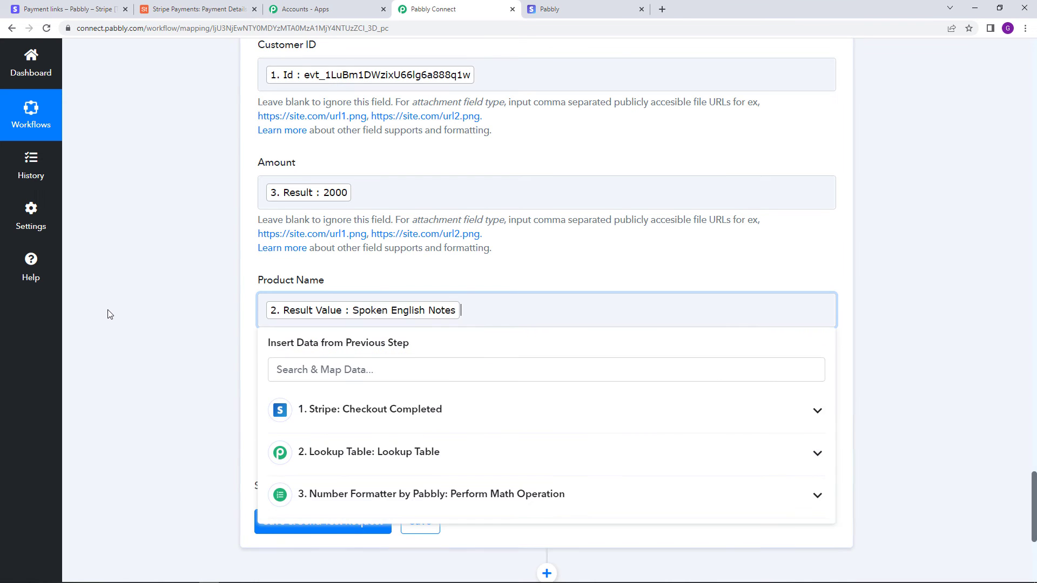
pyautogui.click(135, 331)
# Step: Review all mapped record fields in the action, then switch to Airtable to check the Payment Details table before testing
pyautogui.scroll(1, 137, 331)
pyautogui.scroll(8, 136, 331)
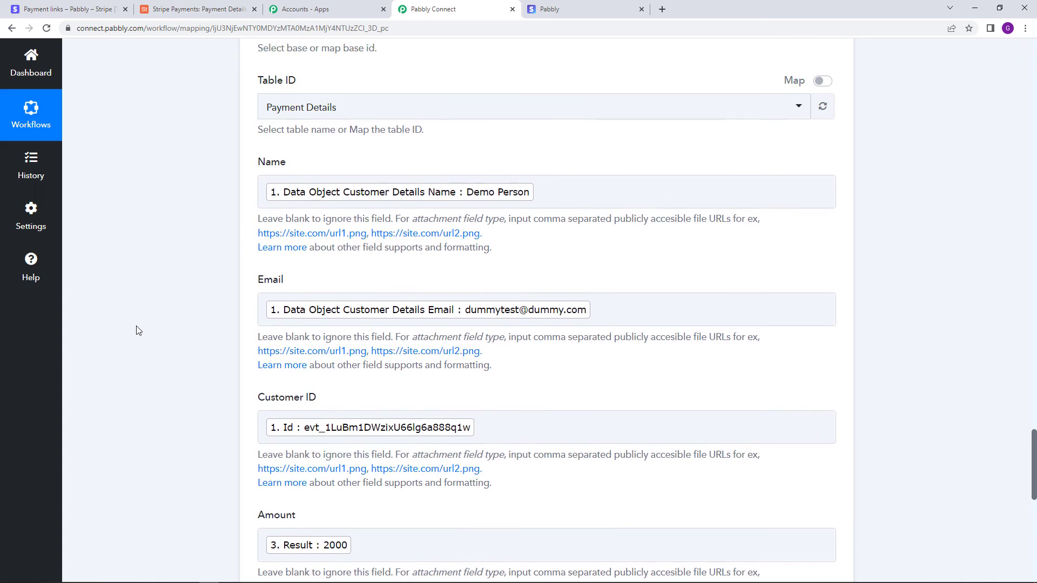
pyautogui.scroll(-3, 137, 330)
pyautogui.scroll(-2, 137, 331)
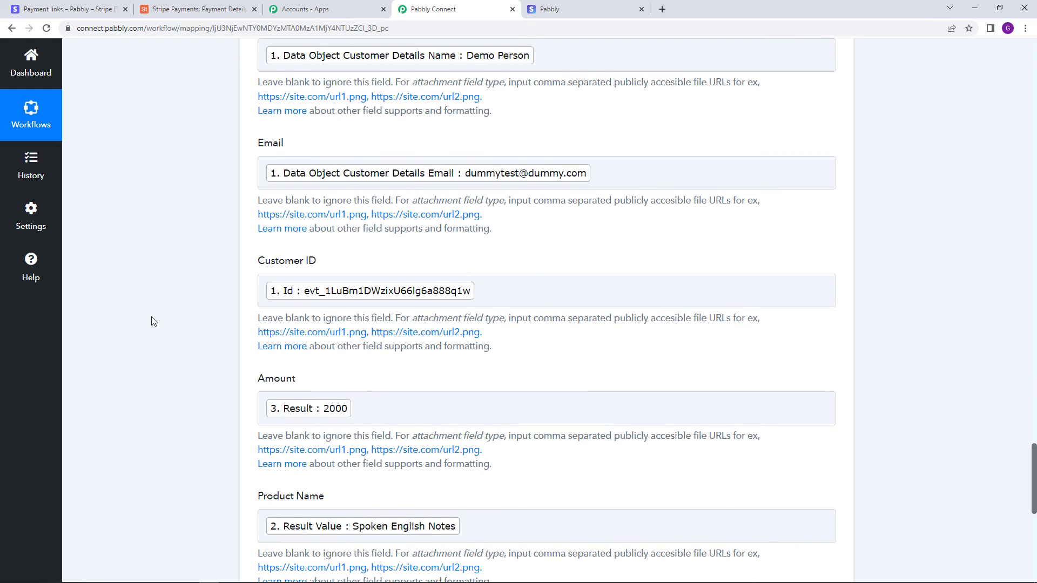
pyautogui.scroll(-6, 156, 298)
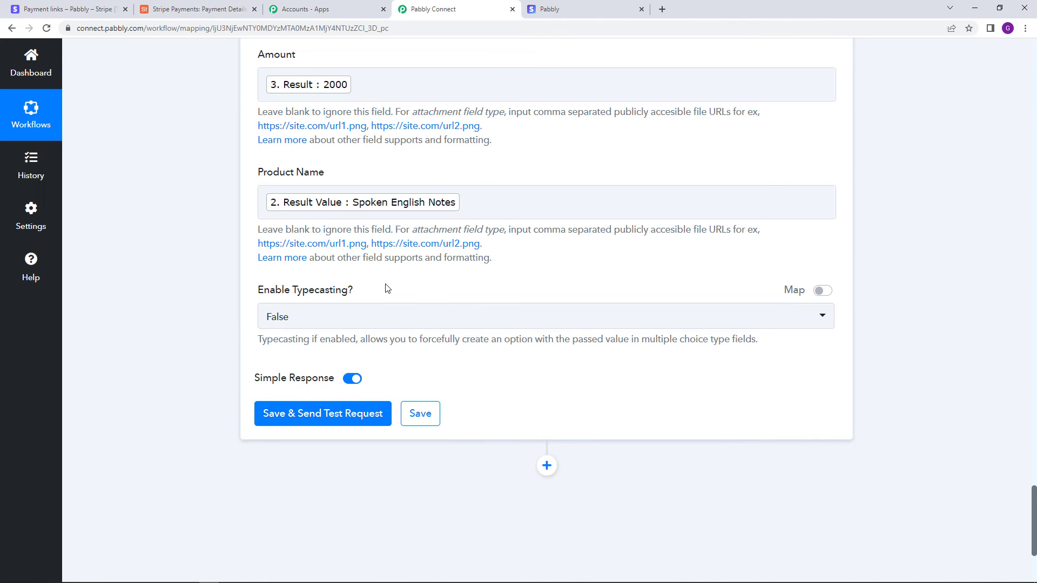
pyautogui.scroll(7, 386, 289)
pyautogui.scroll(1, 378, 294)
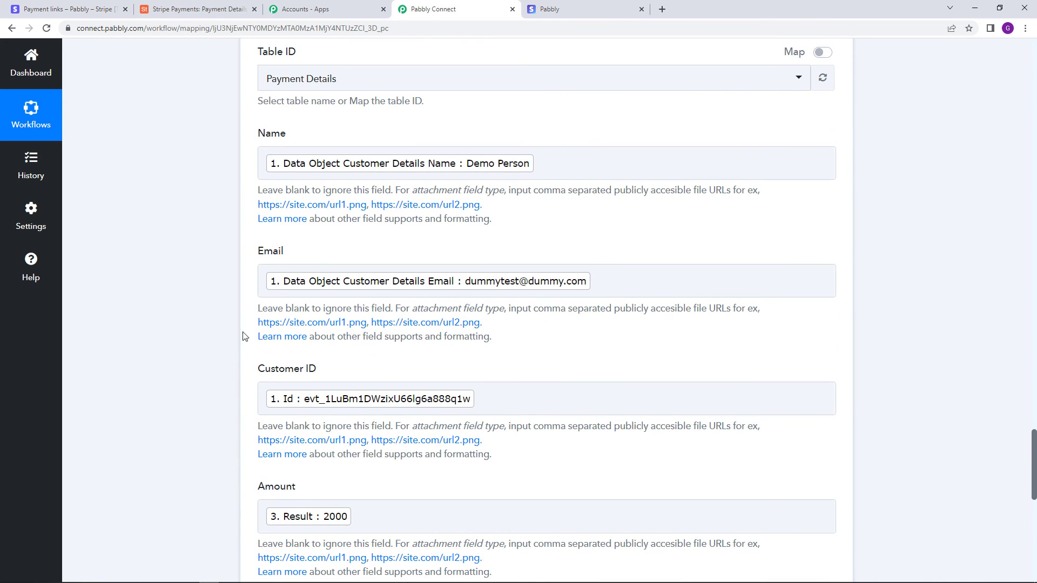
pyautogui.scroll(-4, 216, 336)
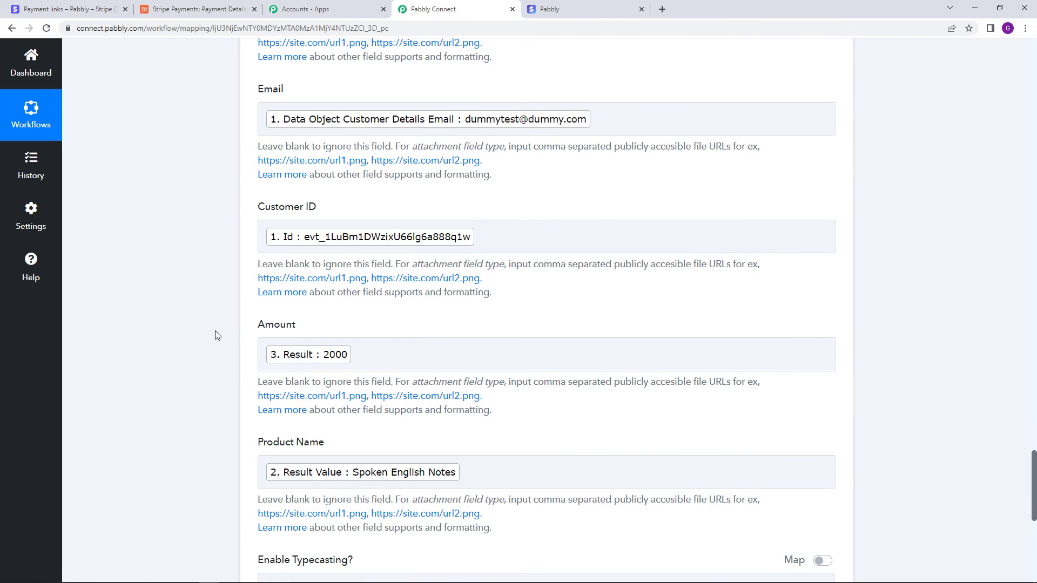
pyautogui.click(176, 6)
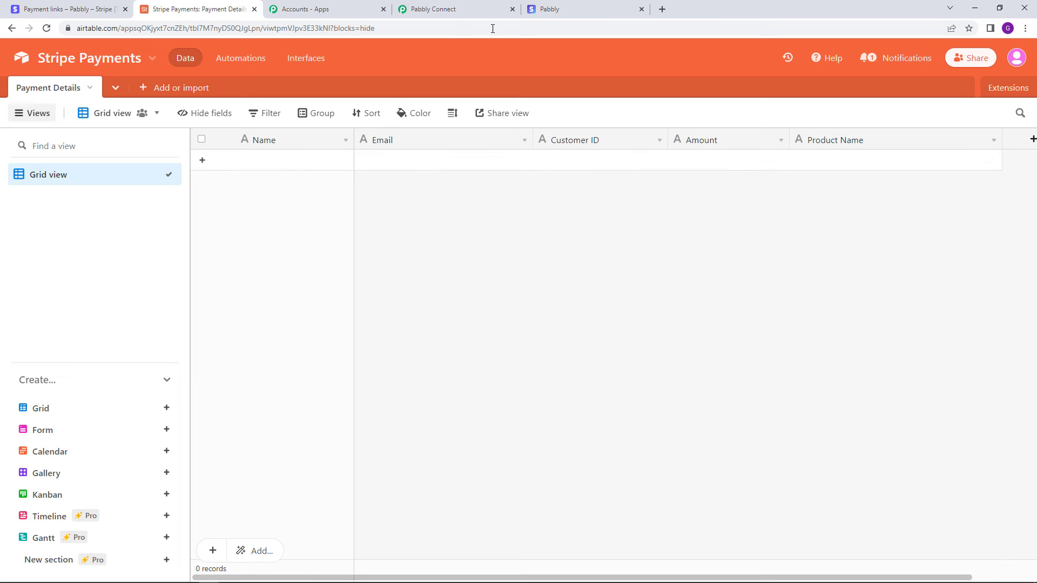
# Step: Return to Pabbly Connect, save the Airtable action with a test request and examine the response received
pyautogui.click(451, 7)
pyautogui.scroll(-4, 274, 313)
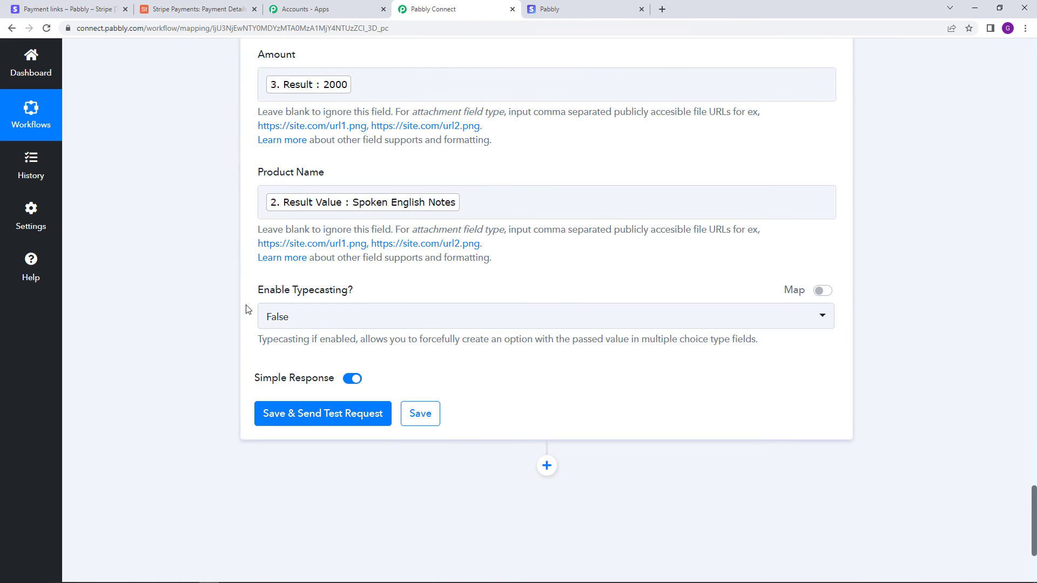
pyautogui.click(313, 414)
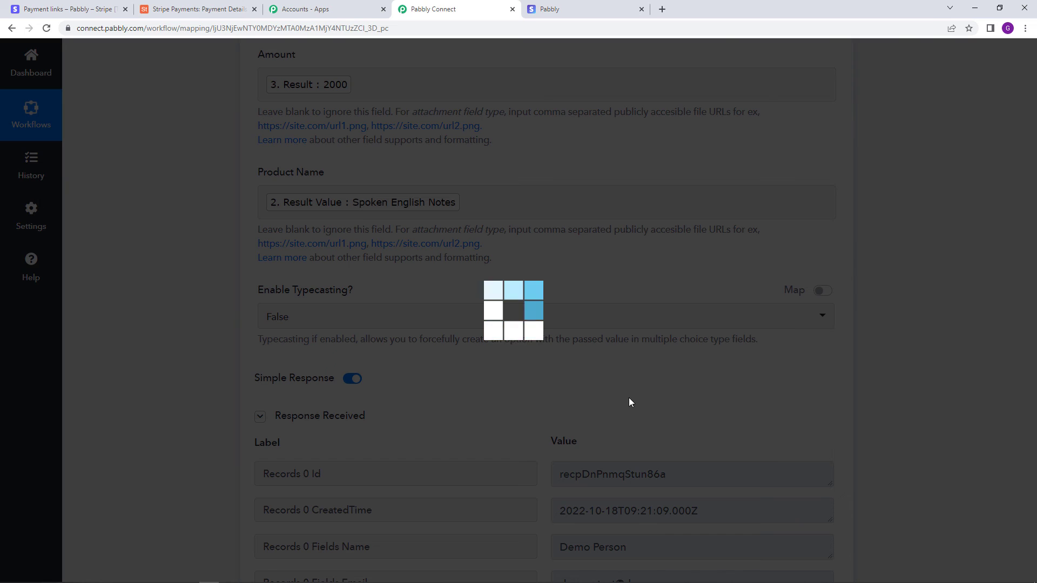
pyautogui.scroll(-5, 628, 399)
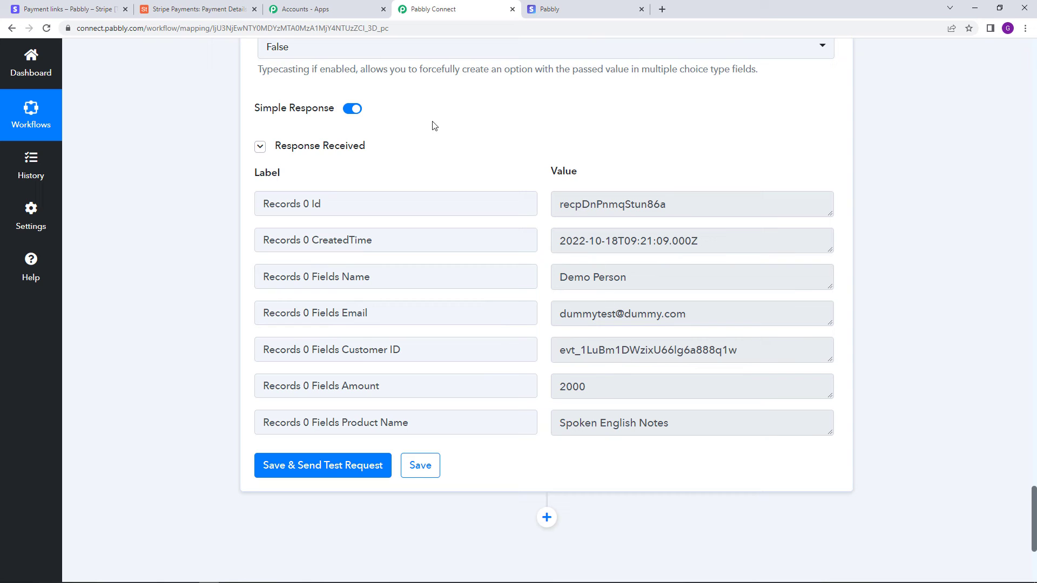
# Step: Switch to Airtable and reload the Payment Details table to check for the test record
pyautogui.click(187, 3)
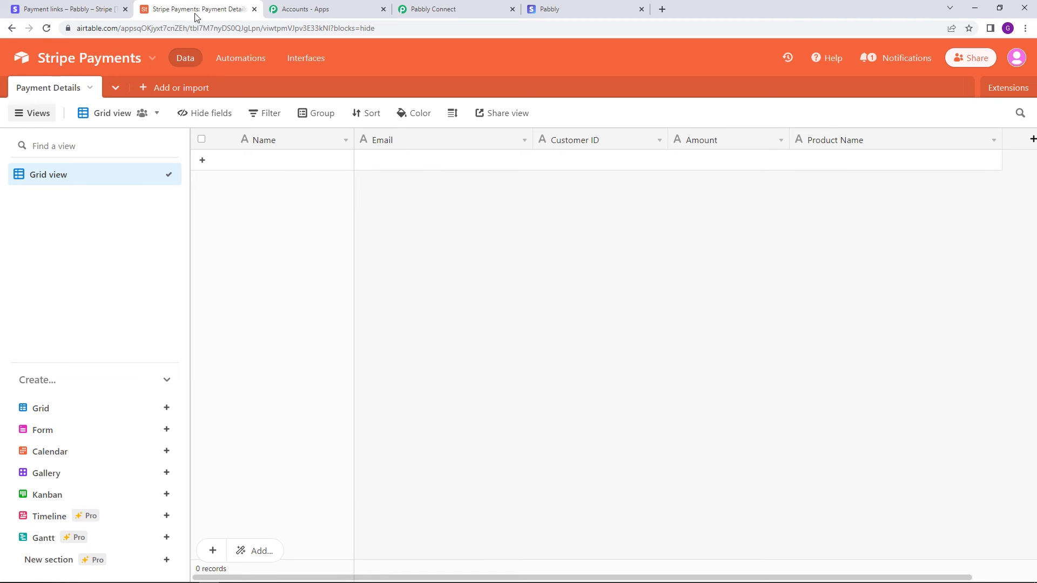
pyautogui.press('F5')
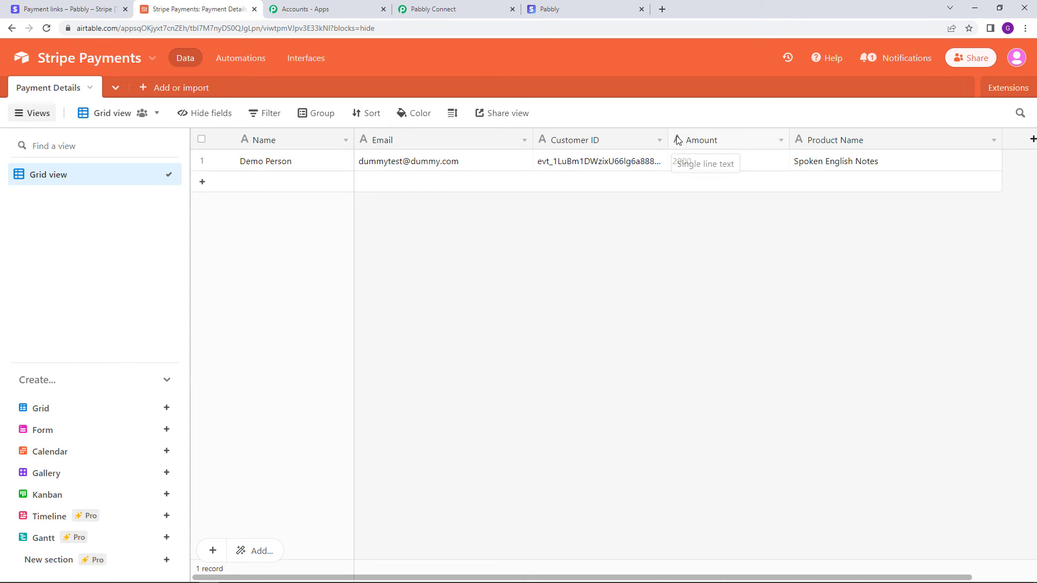
# Step: Widen the Customer ID column in Airtable to show the full ID, then switch to Pabbly Connect and save the Airtable action
pyautogui.moveTo(667, 134); pyautogui.dragTo(705, 134)
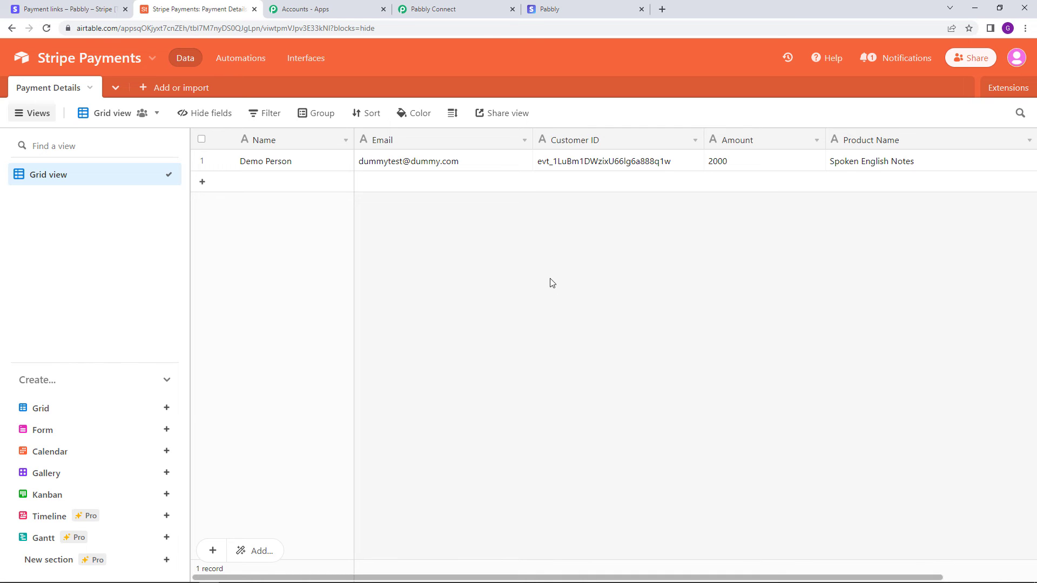
pyautogui.click(485, 8)
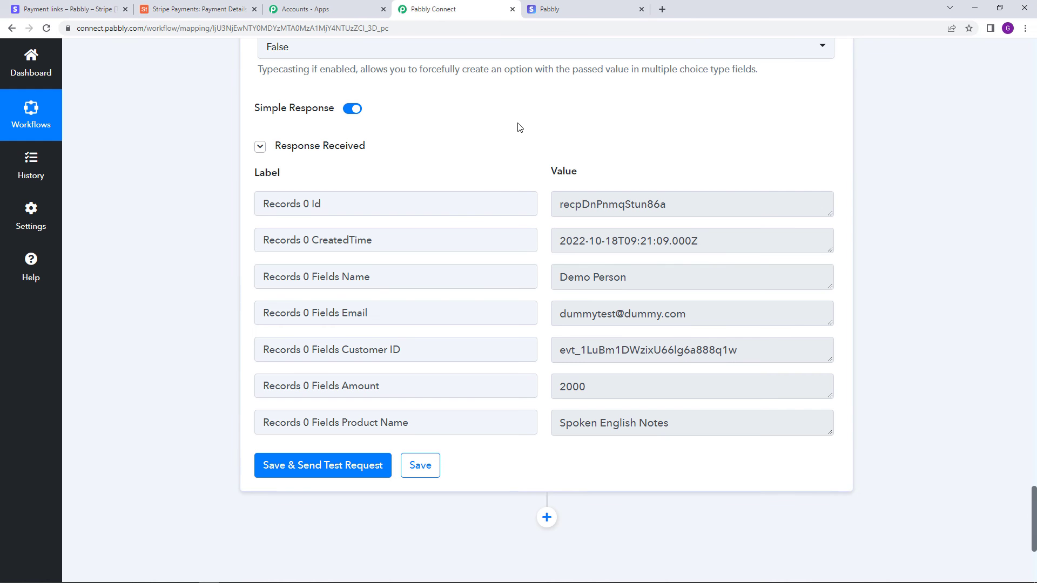
pyautogui.click(411, 476)
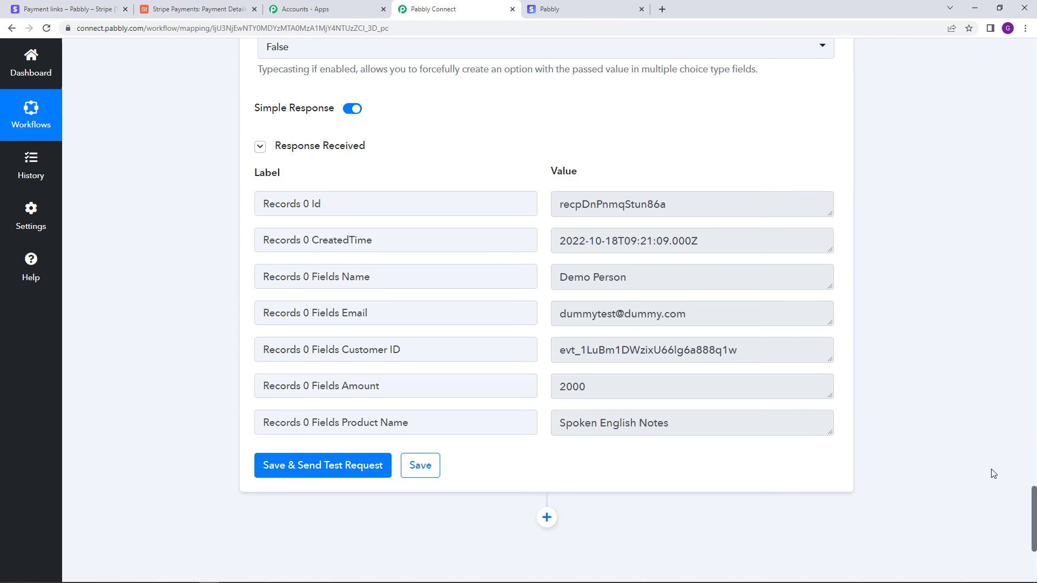
# Step: Review the Stripe trigger's captured response, compare it with the record in Airtable, and return to Pabbly Connect
pyautogui.moveTo(1034, 494); pyautogui.dragTo(1034, 48)
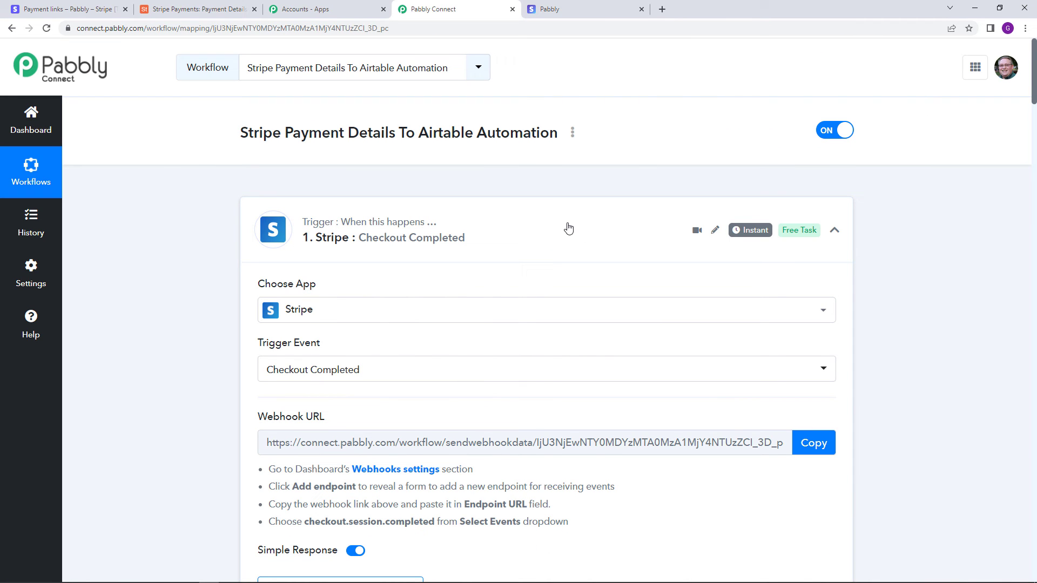
pyautogui.scroll(-2, 568, 227)
pyautogui.scroll(-5, 551, 214)
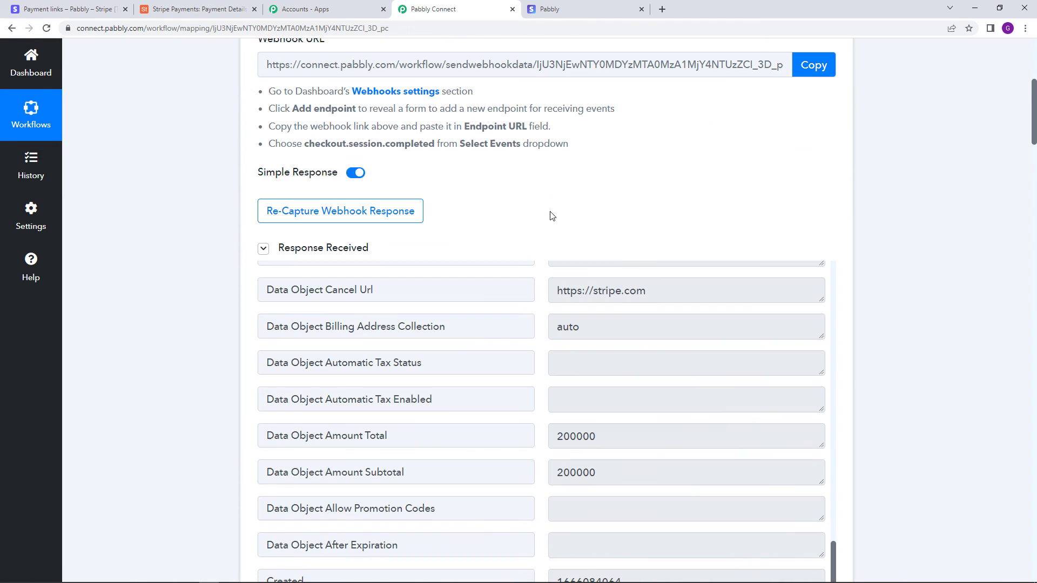
pyautogui.scroll(5, 551, 215)
pyautogui.click(215, 9)
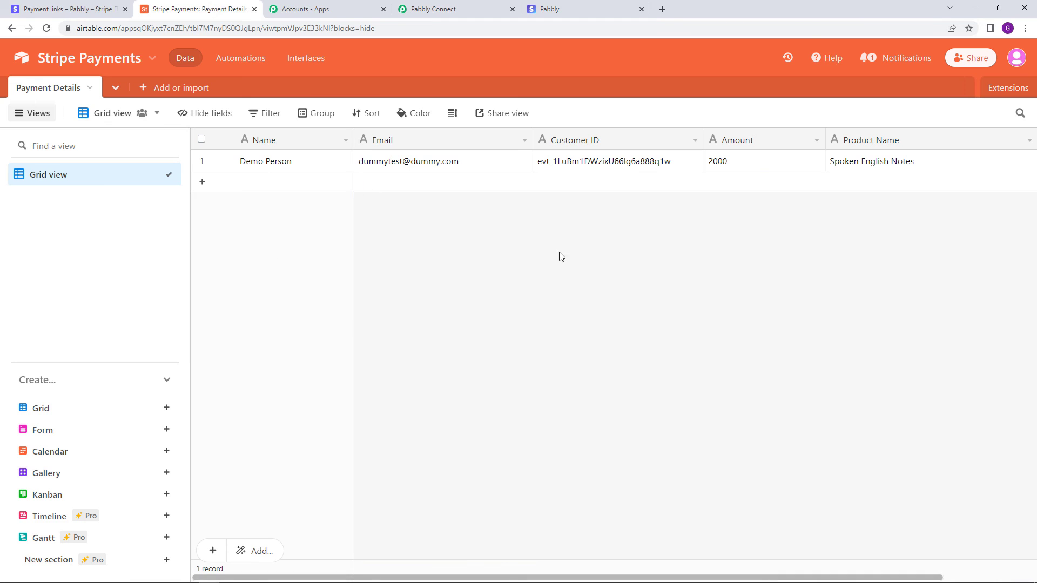
pyautogui.click(456, 8)
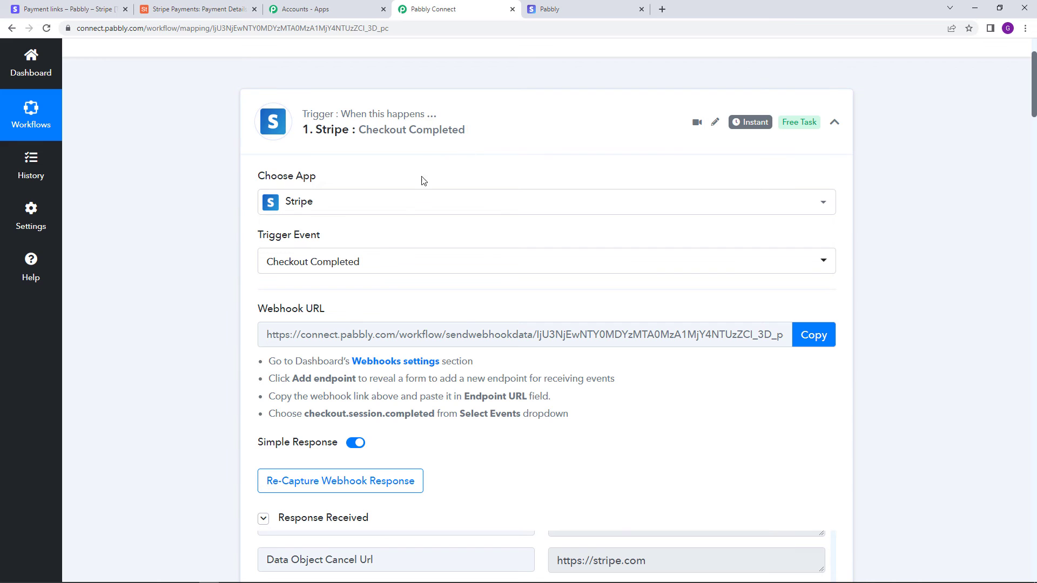
# Step: Review the workflow from the Stripe trigger through the Lookup Table, Number Formatter and Airtable Create Record steps
pyautogui.scroll(-1, 408, 395)
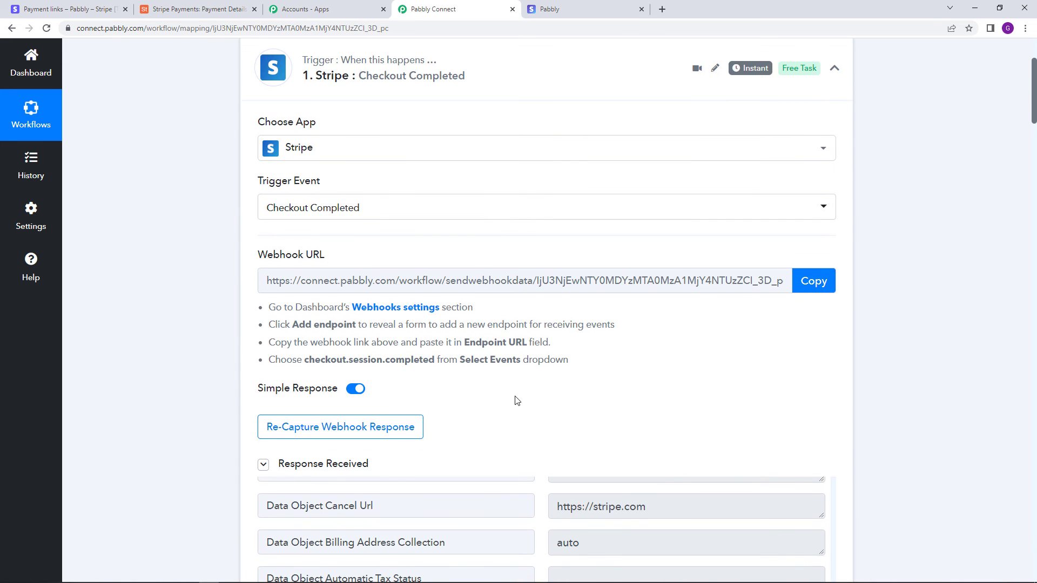
pyautogui.scroll(-7, 519, 397)
pyautogui.scroll(-7, 521, 393)
pyautogui.scroll(-3, 511, 359)
pyautogui.scroll(3, 498, 274)
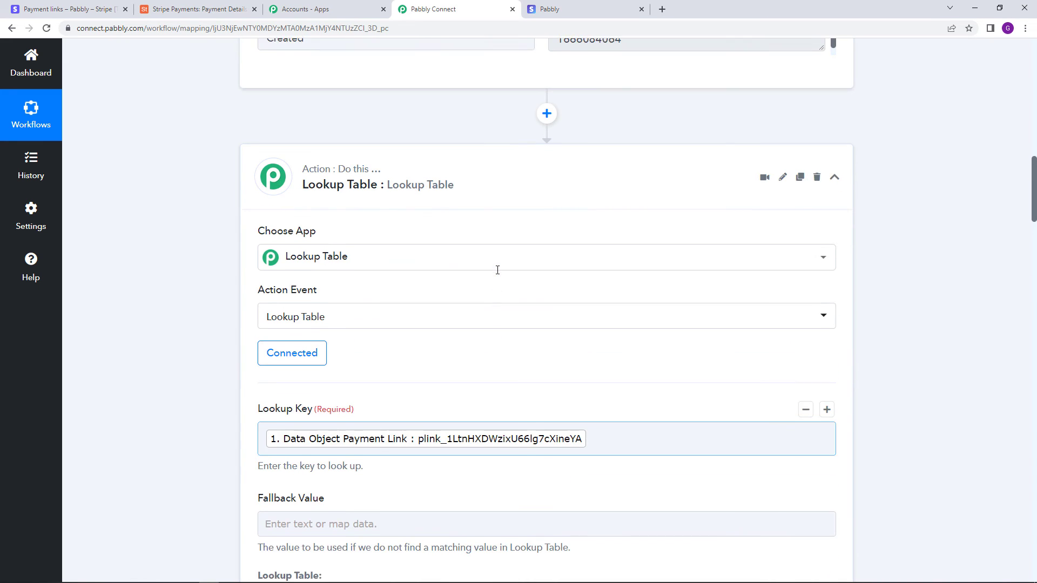
pyautogui.scroll(-3, 498, 269)
pyautogui.scroll(-15, 498, 274)
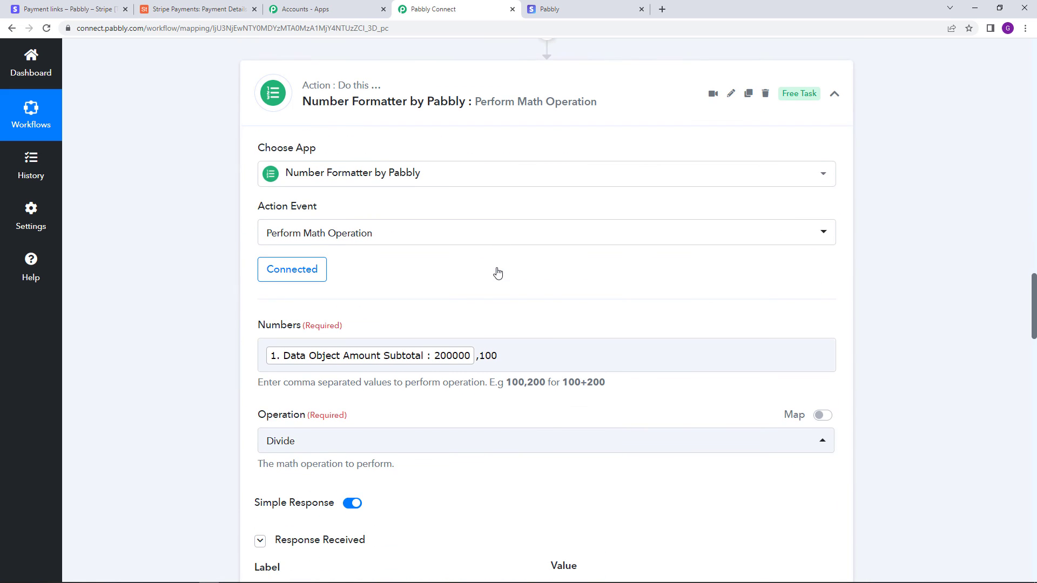
pyautogui.scroll(-5, 426, 284)
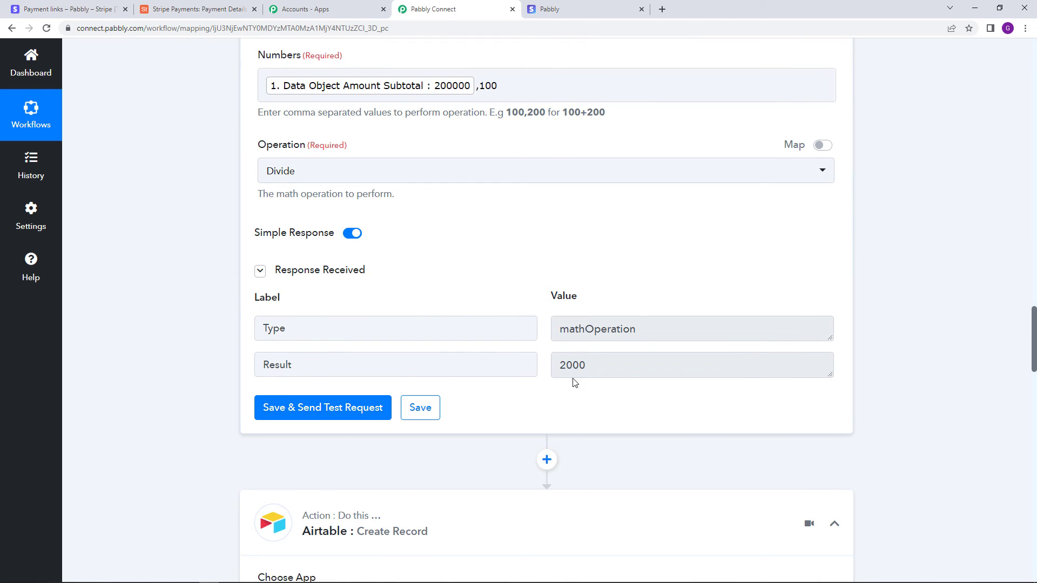
pyautogui.scroll(-7, 567, 378)
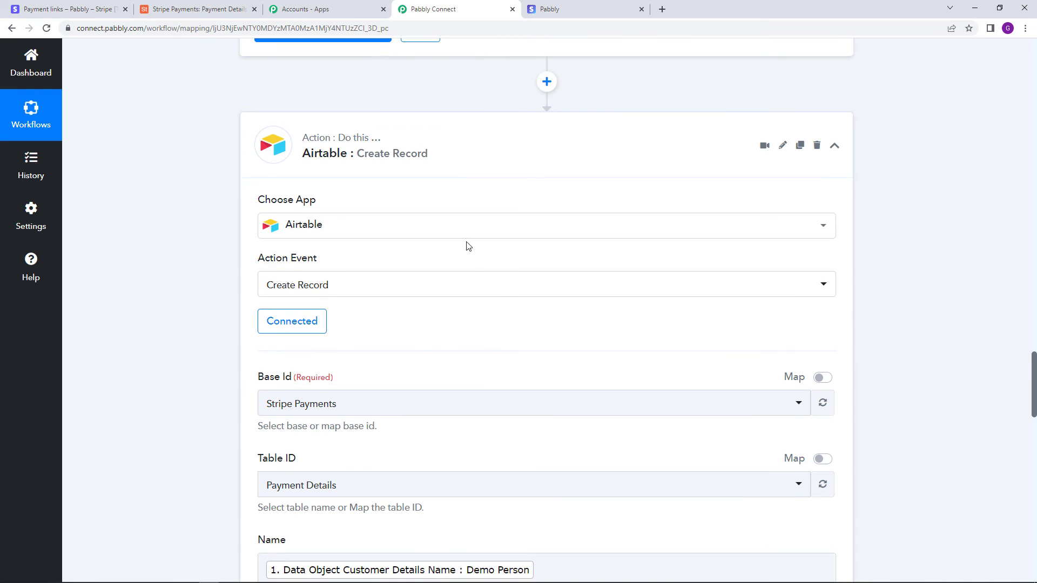
pyautogui.scroll(-4, 414, 292)
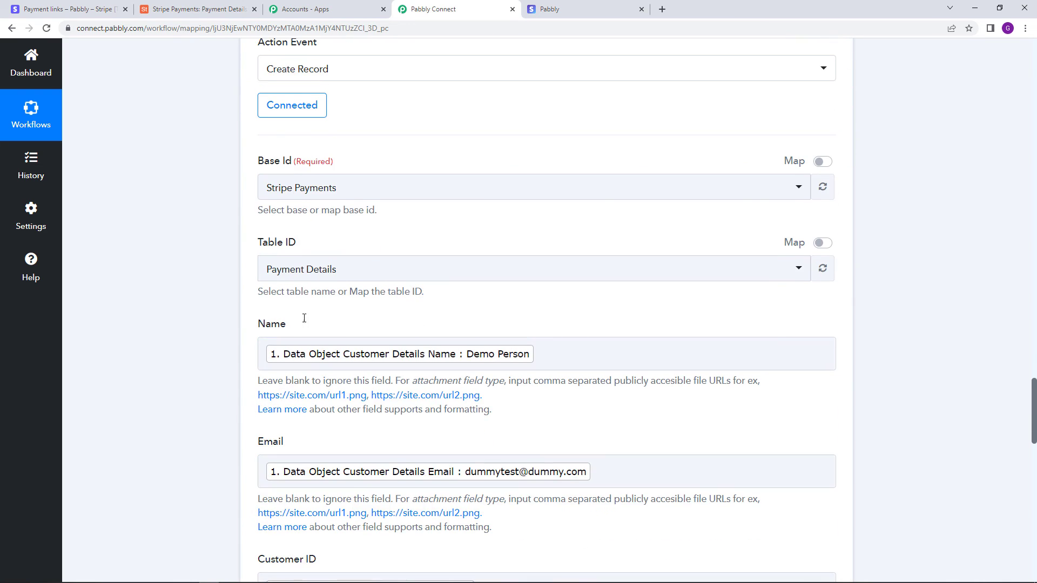
pyautogui.scroll(-6, 319, 426)
pyautogui.scroll(-12, 338, 415)
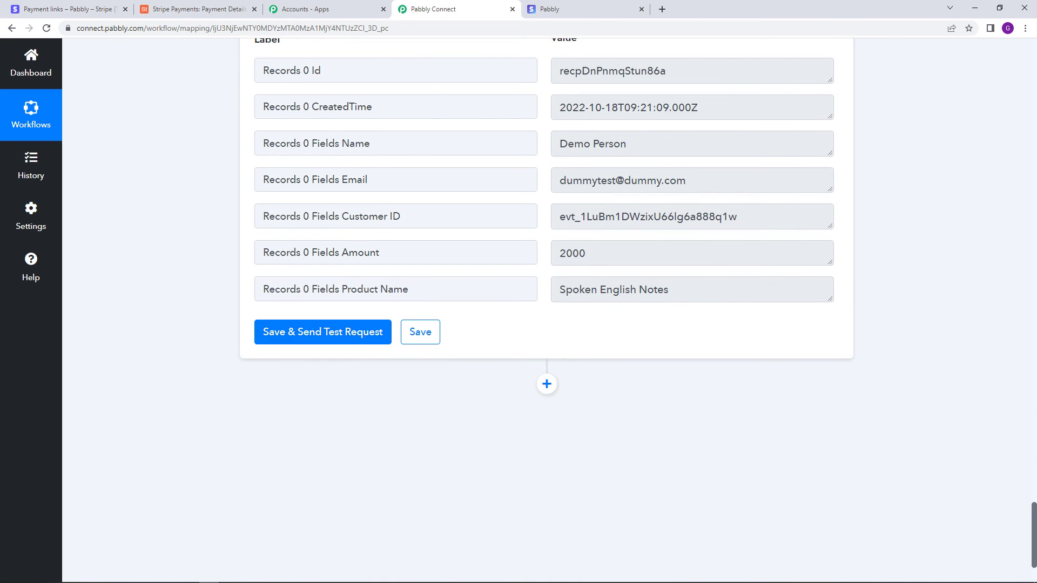
pyautogui.scroll(20, 532, 212)
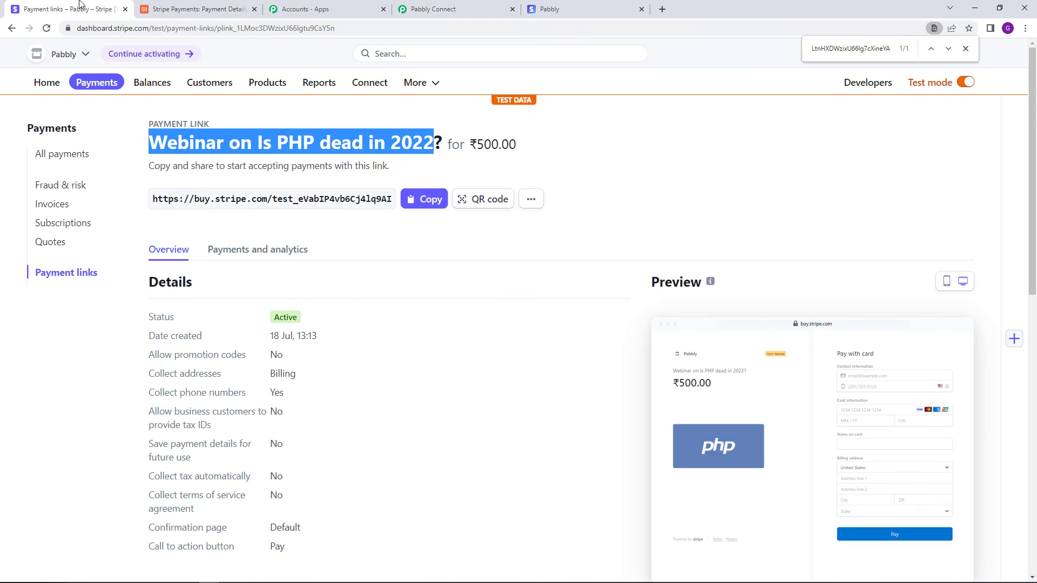
# Step: Copy the Stripe payment link for "Webinar on Is PHP dead in 2022?" and open it in the existing checkout tab
pyautogui.click(76, 9)
pyautogui.click(630, 213)
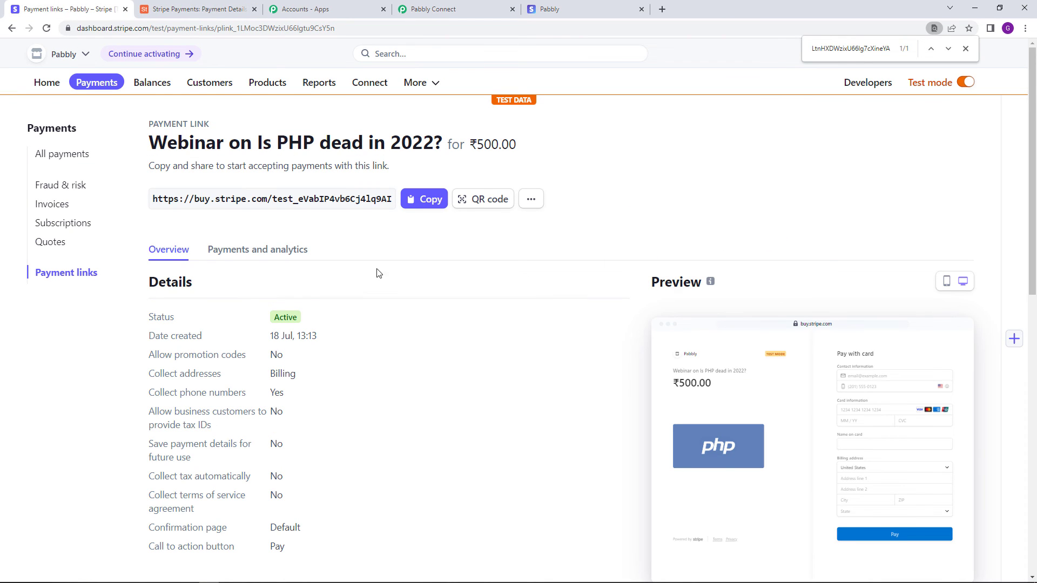
pyautogui.click(424, 200)
pyautogui.click(553, 9)
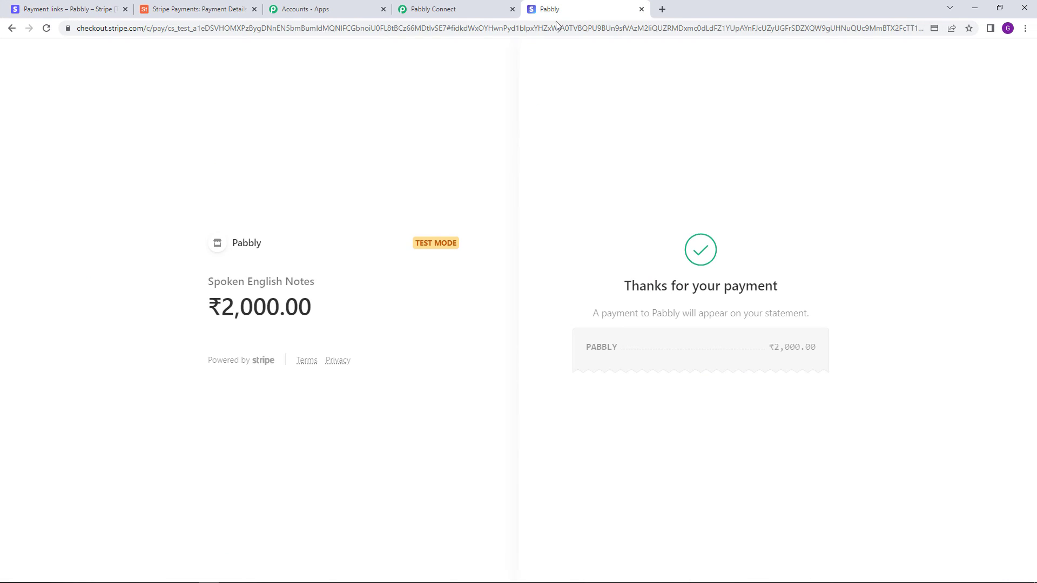
pyautogui.click(556, 28)
pyautogui.hotkey('ctrl', 'v')
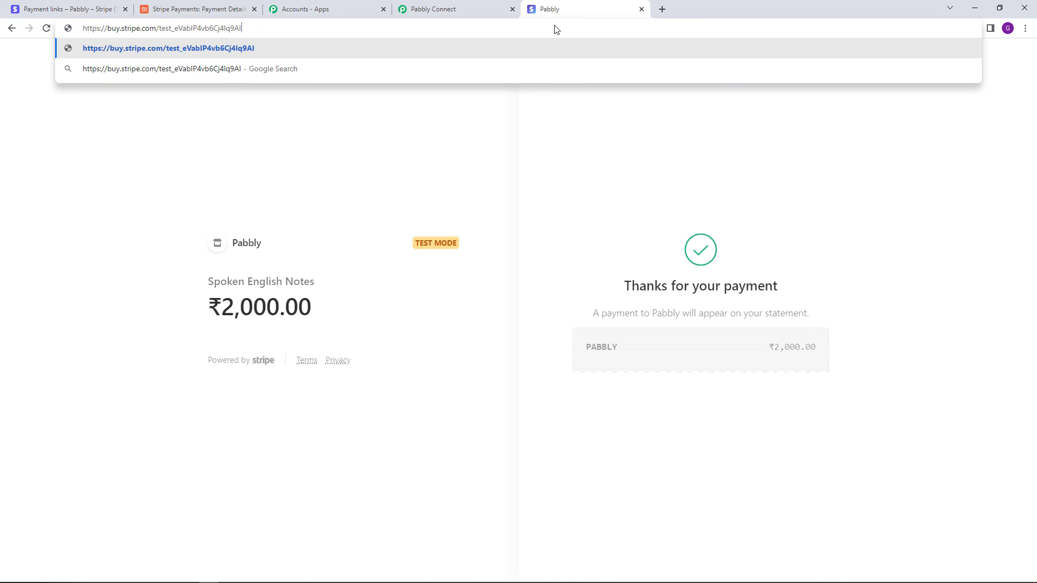
pyautogui.press('Return')
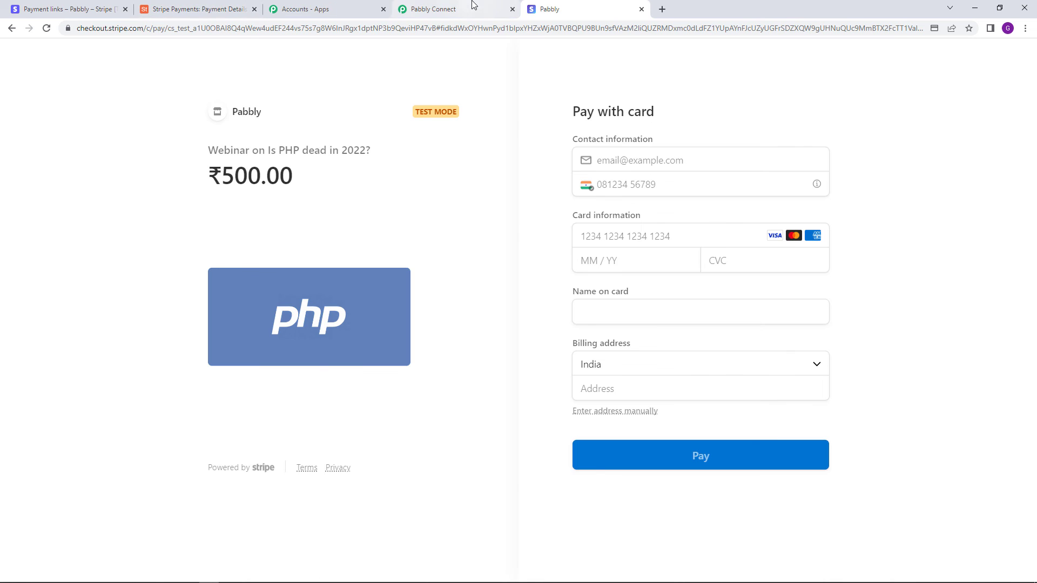
# Step: Check the Lookup Table entry for the PHP webinar in Pabbly Connect, then return to the Stripe checkout page
pyautogui.click(433, 9)
pyautogui.scroll(-6, 454, 295)
pyautogui.scroll(-20, 453, 294)
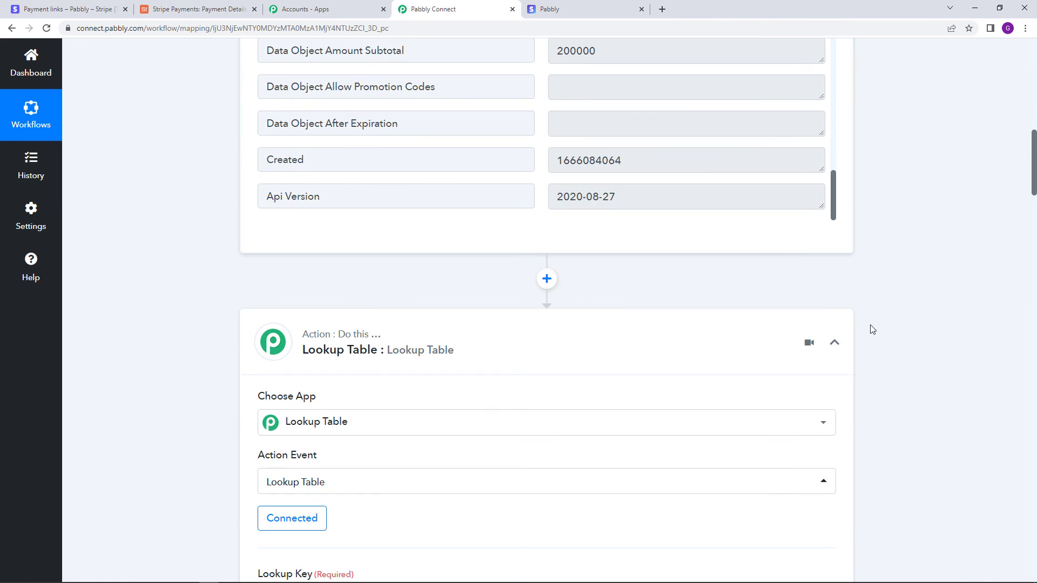
pyautogui.scroll(2, 621, 372)
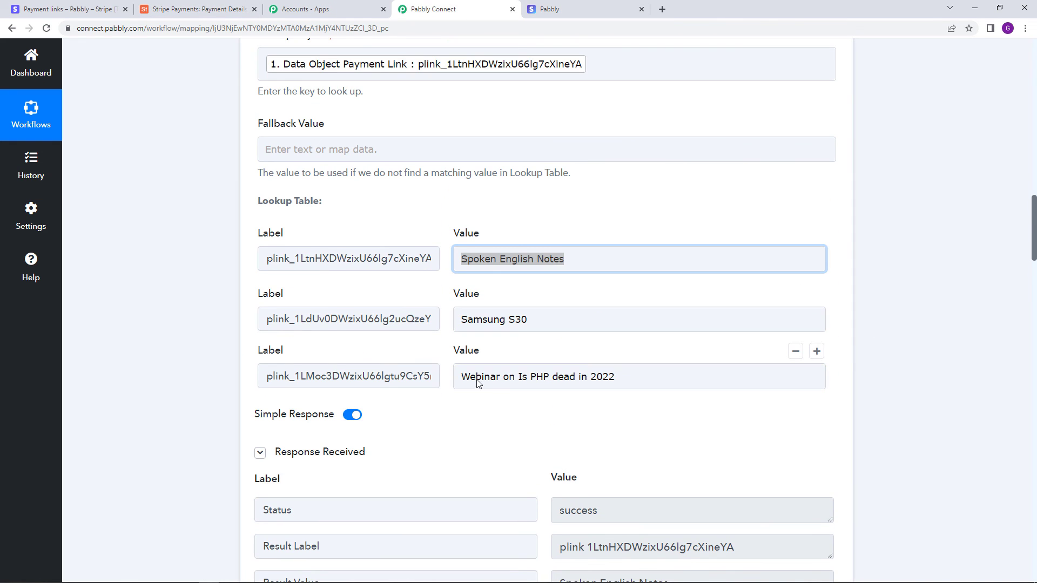
pyautogui.click(603, 5)
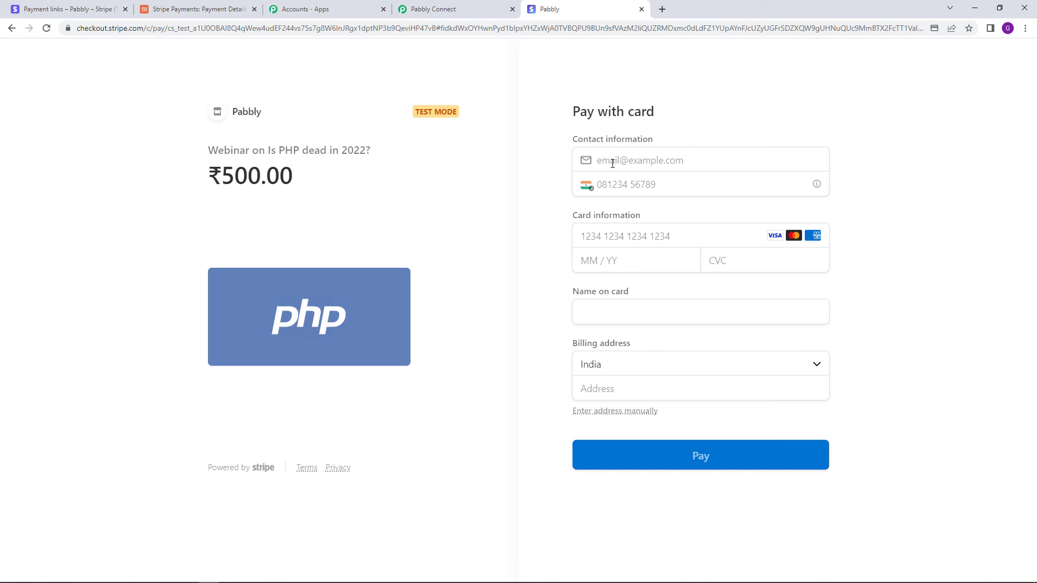
# Step: Fill in the customer's e-mail address and phone number in the checkout's contact information
pyautogui.click(613, 163)
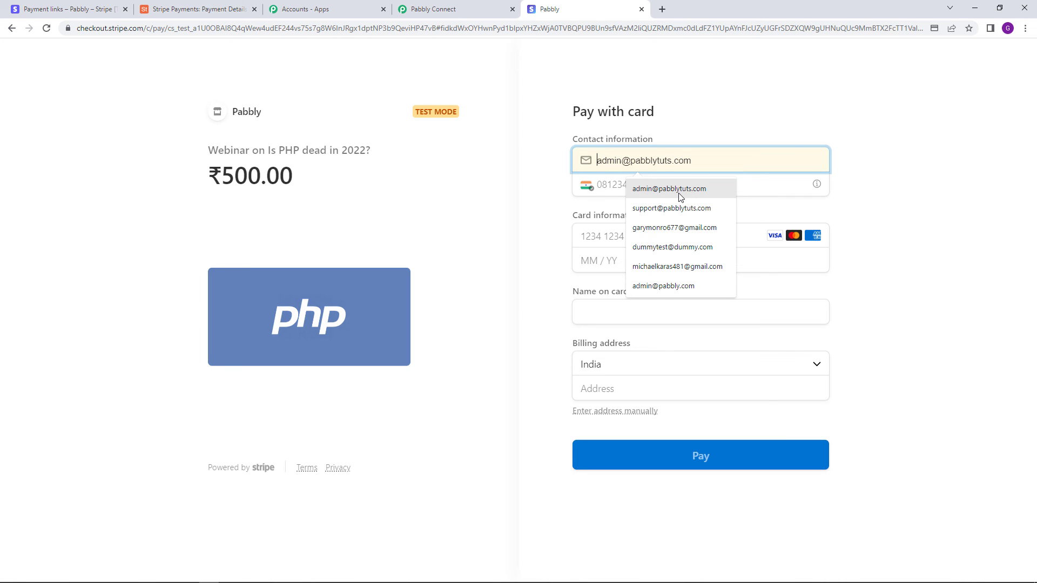
pyautogui.write('demo@dummy.com')
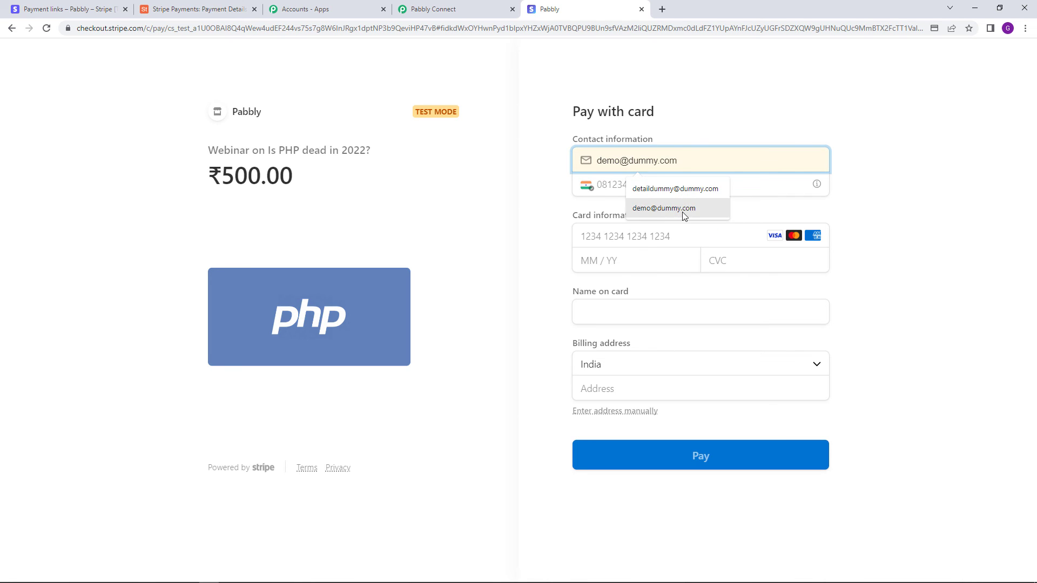
pyautogui.click(682, 210)
pyautogui.click(653, 190)
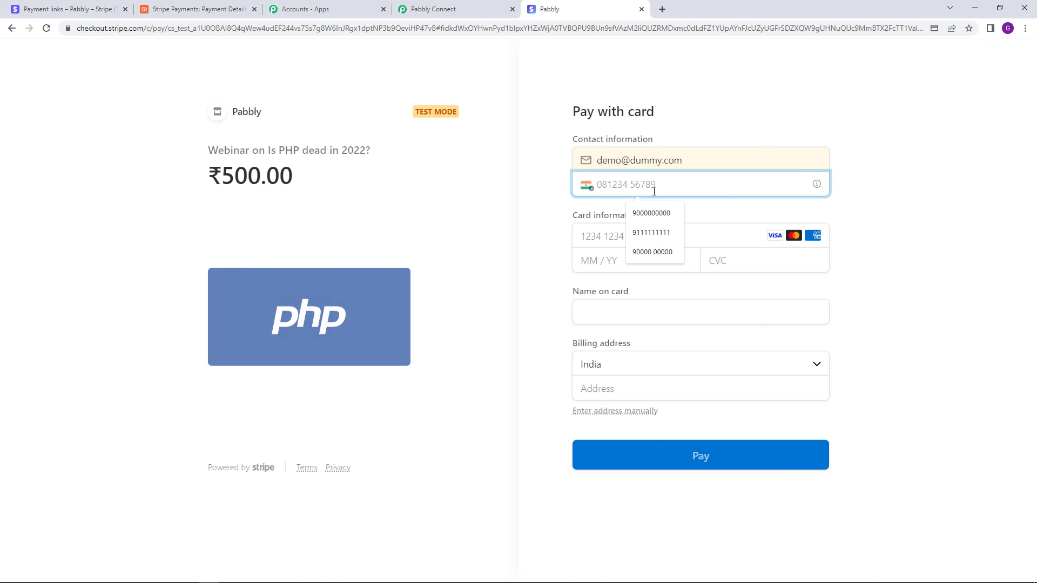
pyautogui.click(656, 232)
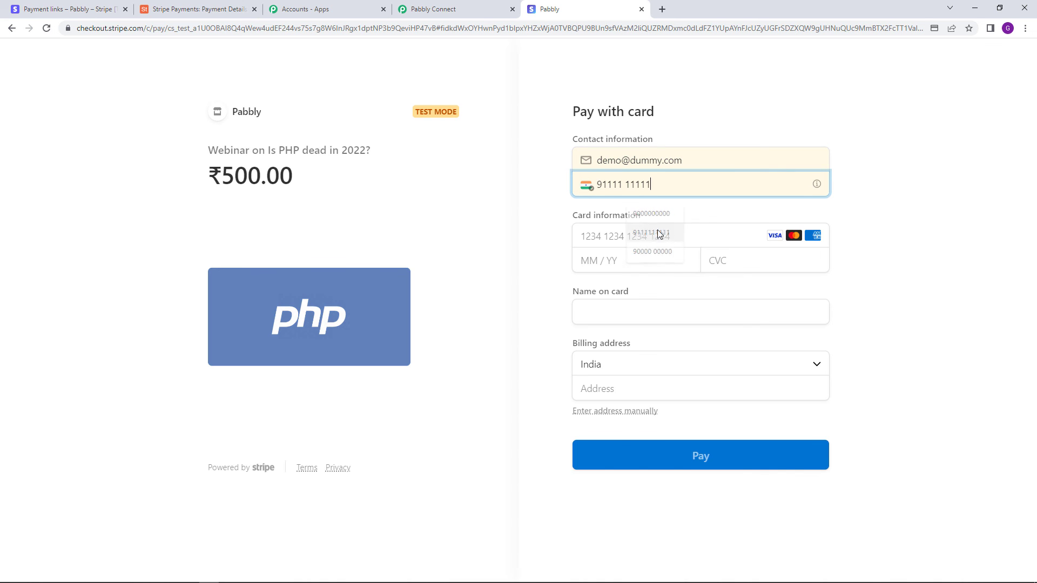
# Step: Fill in the payment details with the saved Visa test card and enter its CVC security code
pyautogui.click(664, 233)
pyautogui.click(669, 264)
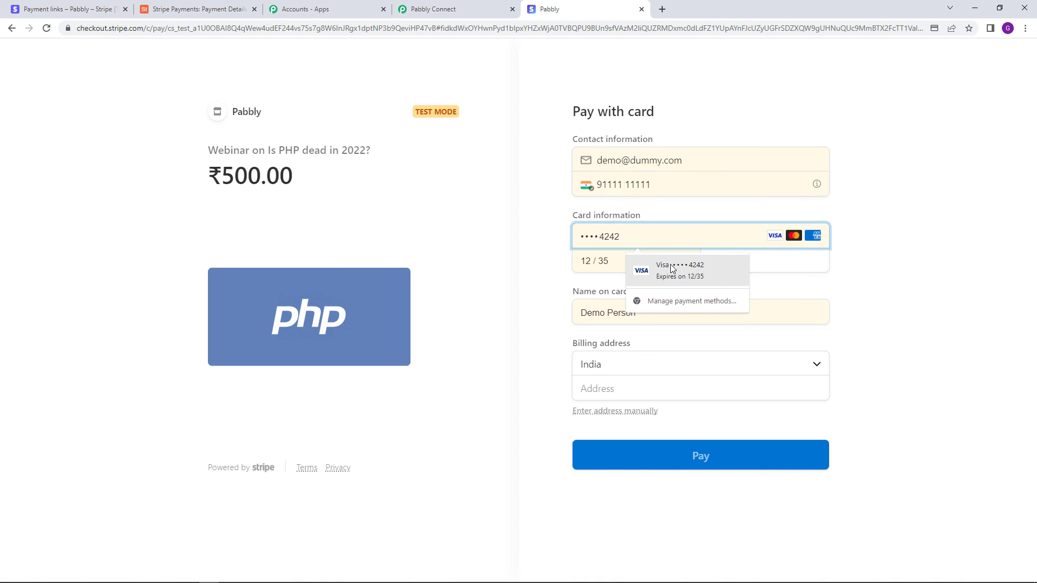
pyautogui.click(739, 262)
pyautogui.write('414')
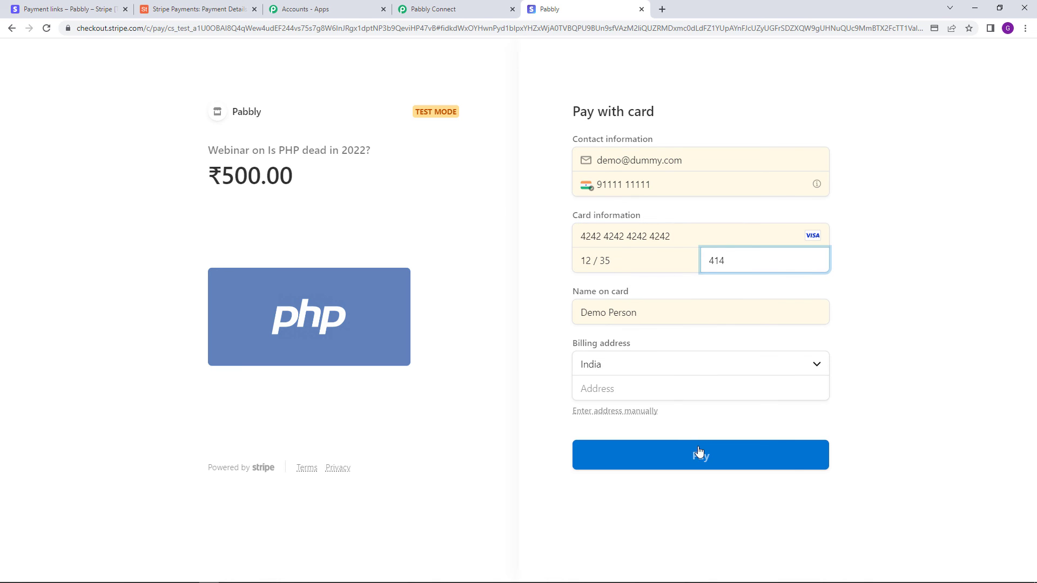
# Step: Fill in the billing address on the checkout page by choosing a suggested address
pyautogui.click(681, 387)
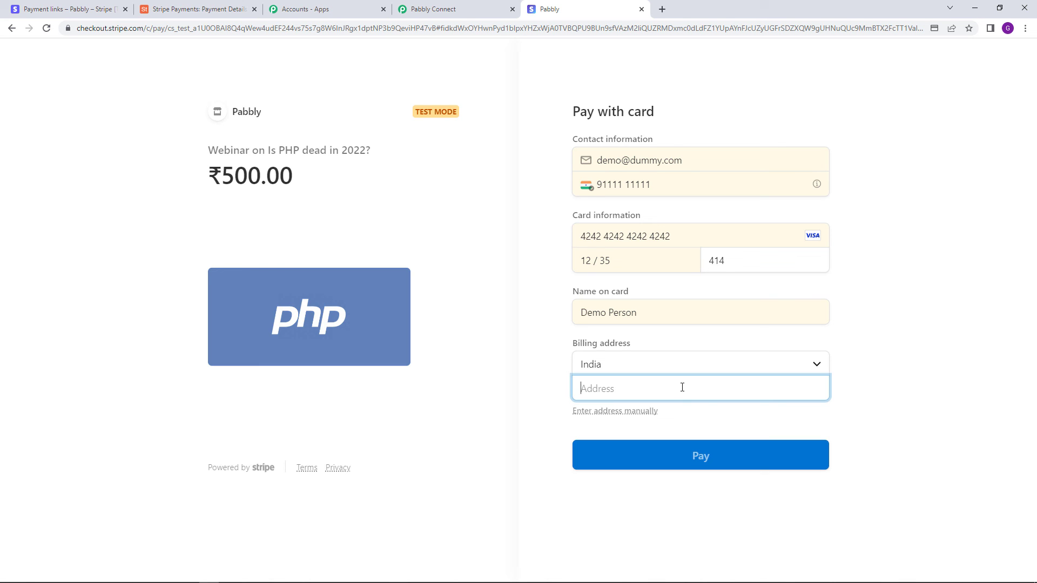
pyautogui.write('House Numn')
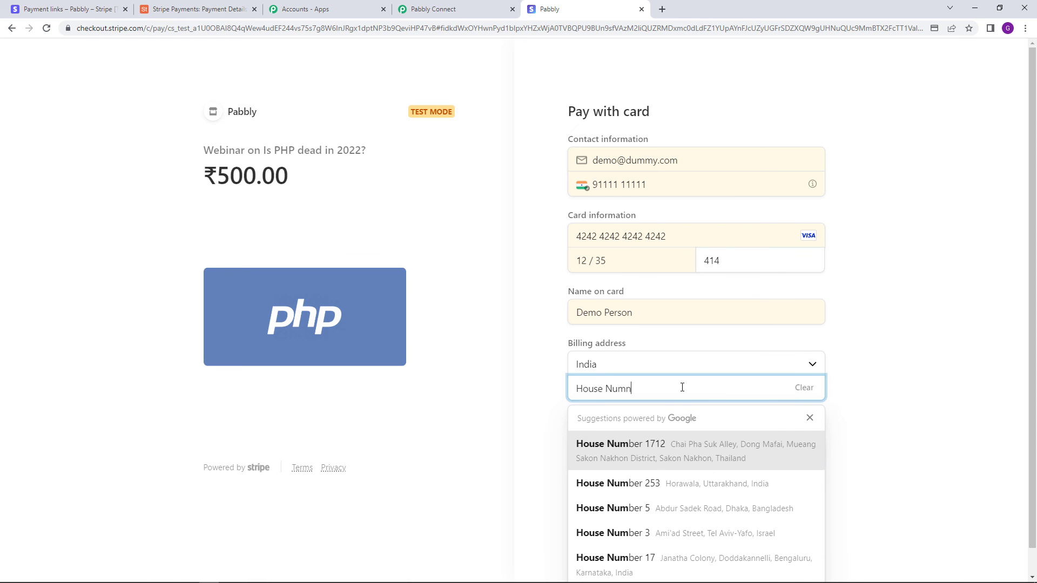
pyautogui.write('er')
pyautogui.click(703, 454)
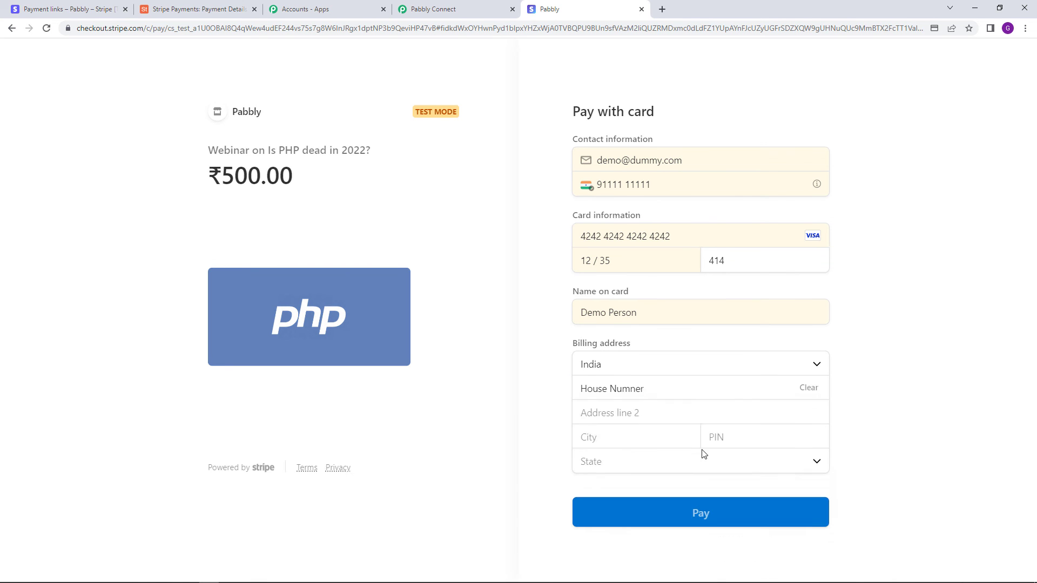
pyautogui.click(552, 447)
pyautogui.scroll(-1, 551, 447)
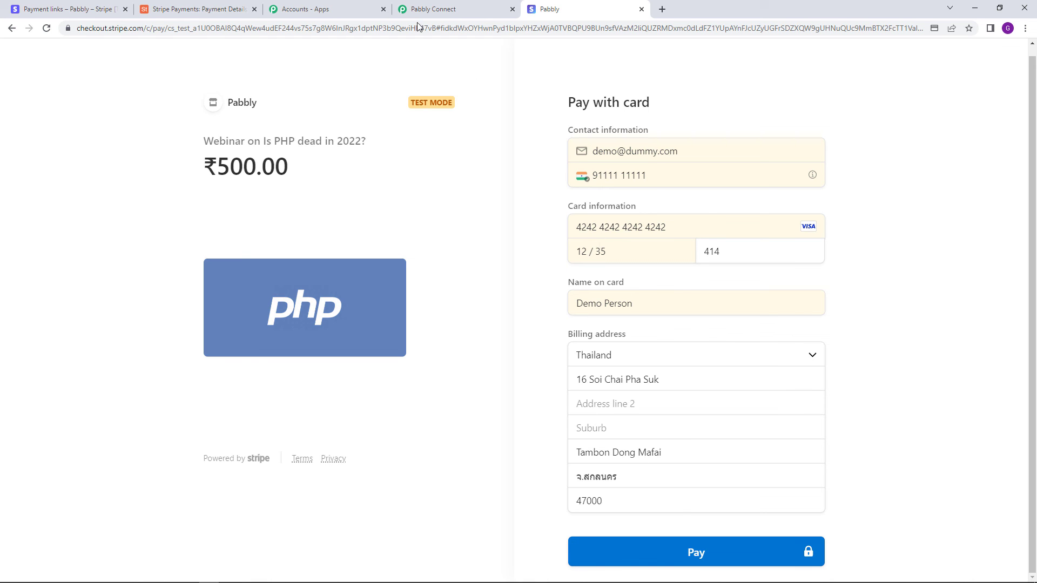
# Step: Reload the Airtable Payment Details table before paying, then return to the Stripe checkout and submit the webinar payment
pyautogui.click(237, 5)
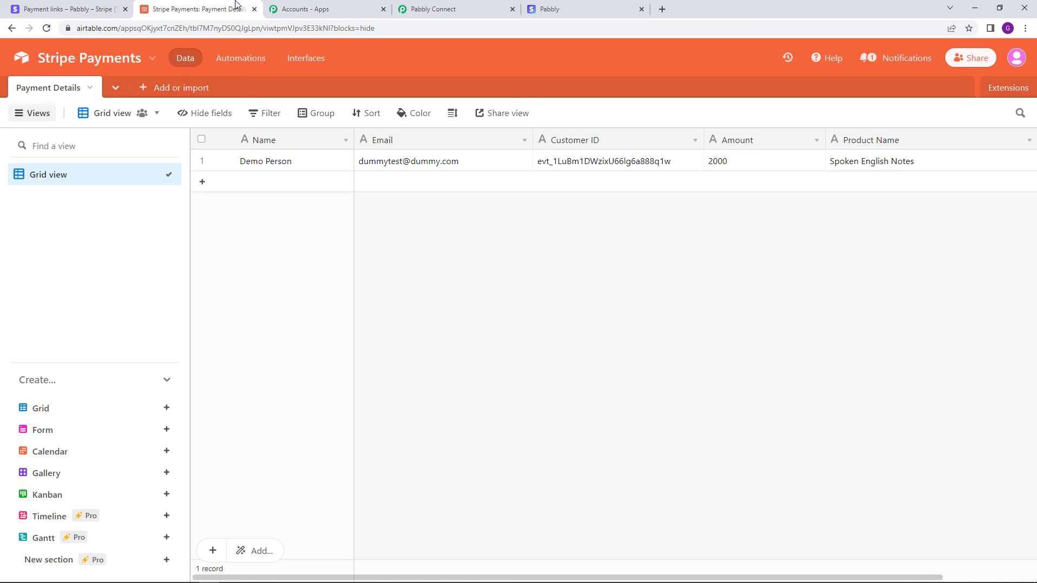
pyautogui.click(44, 29)
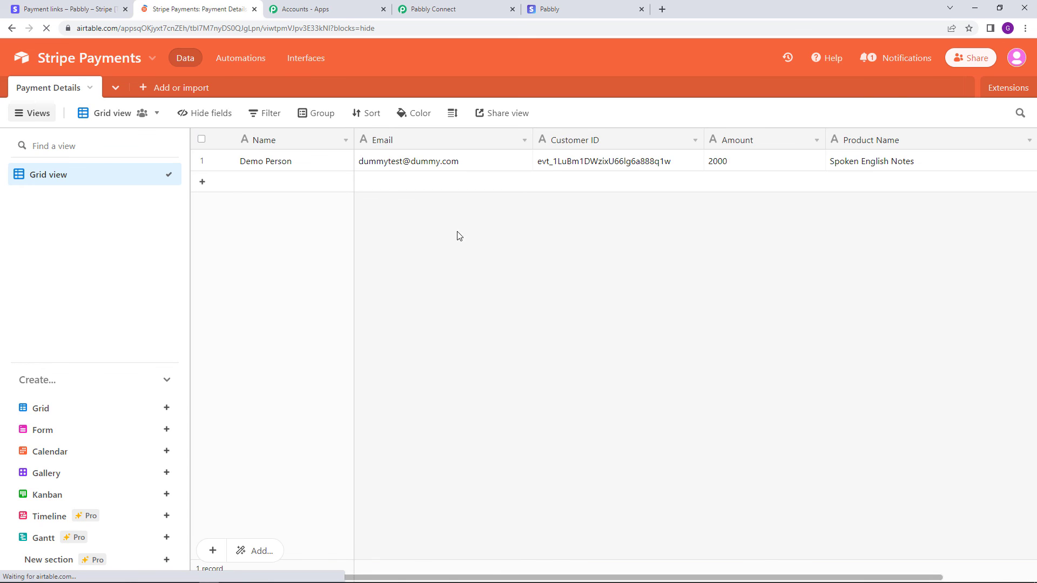
pyautogui.click(599, 5)
pyautogui.click(688, 551)
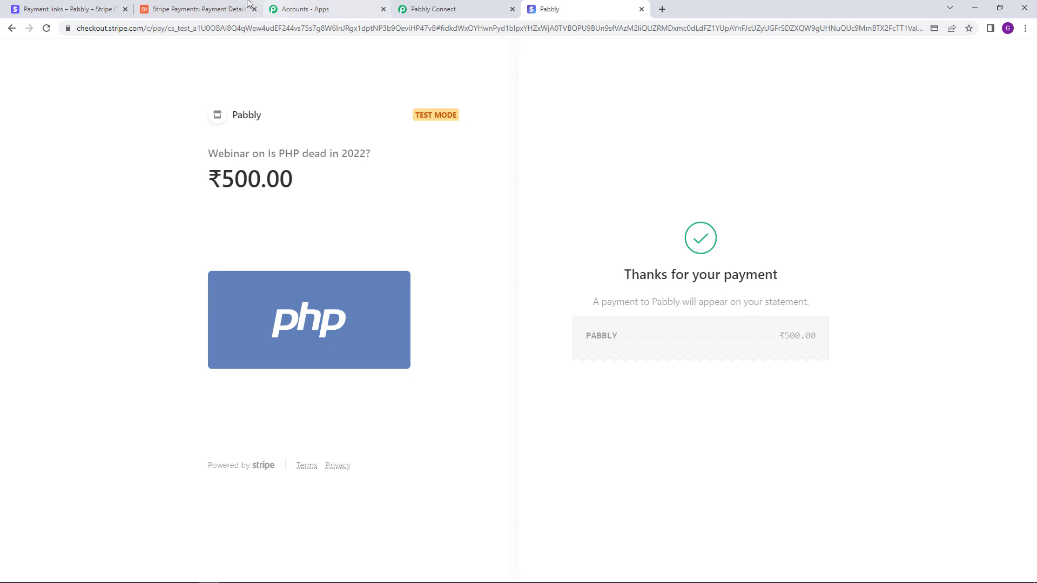
# Step: Check the Payment Details table in Airtable for the new webinar payment, and collapse all expanded steps of the workflow in Pabbly Connect
pyautogui.click(216, 3)
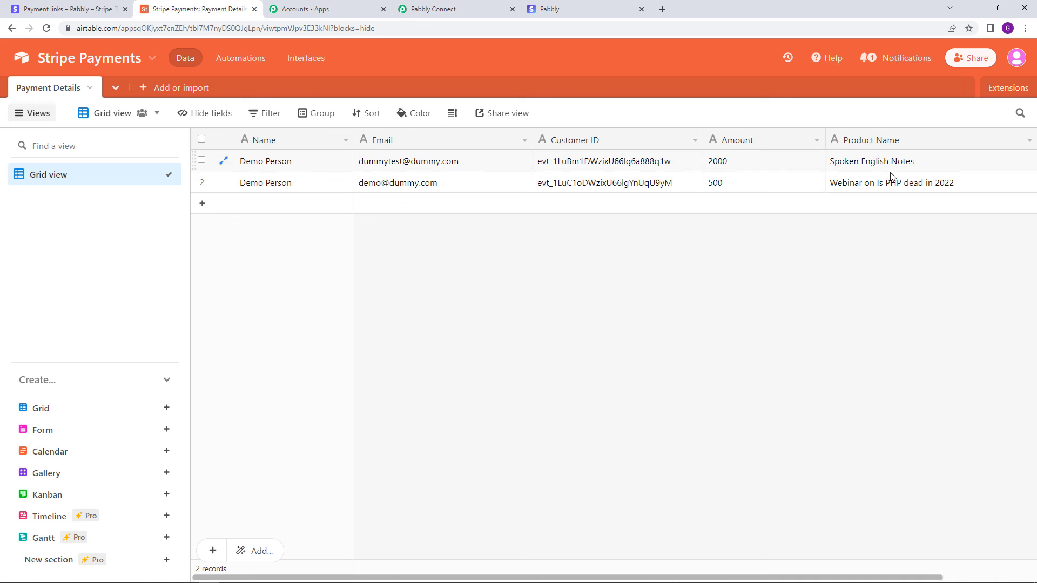
pyautogui.click(433, 10)
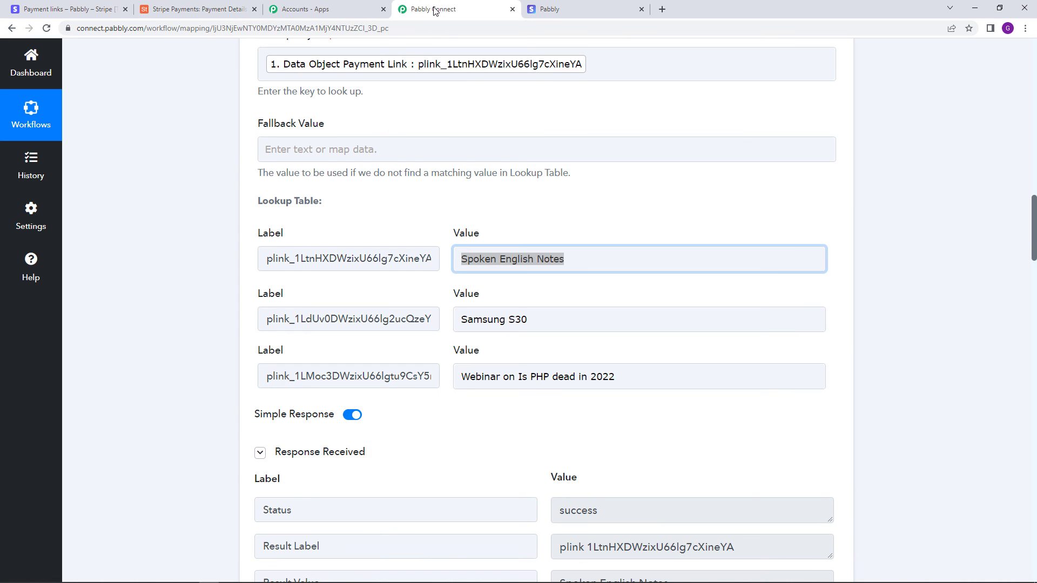
pyautogui.moveTo(1033, 229); pyautogui.dragTo(1033, 82)
pyautogui.click(554, 121)
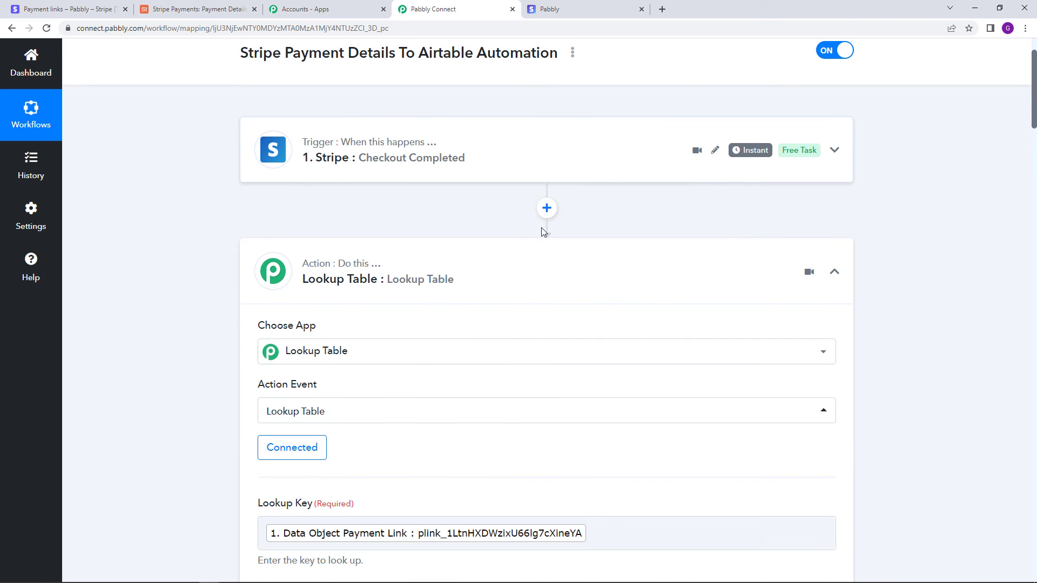
pyautogui.click(548, 270)
pyautogui.click(589, 388)
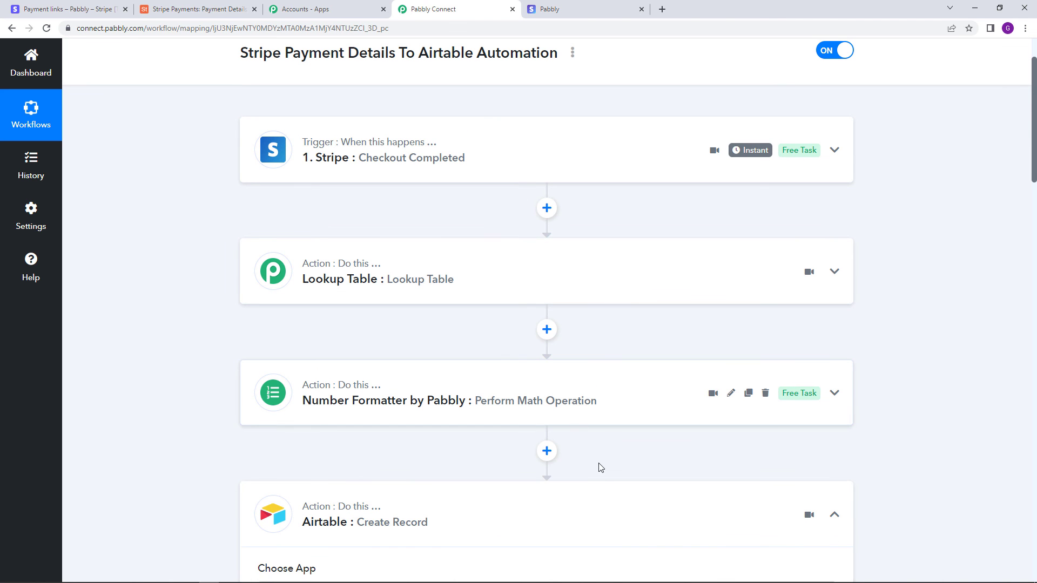
pyautogui.click(599, 494)
pyautogui.scroll(2, 605, 442)
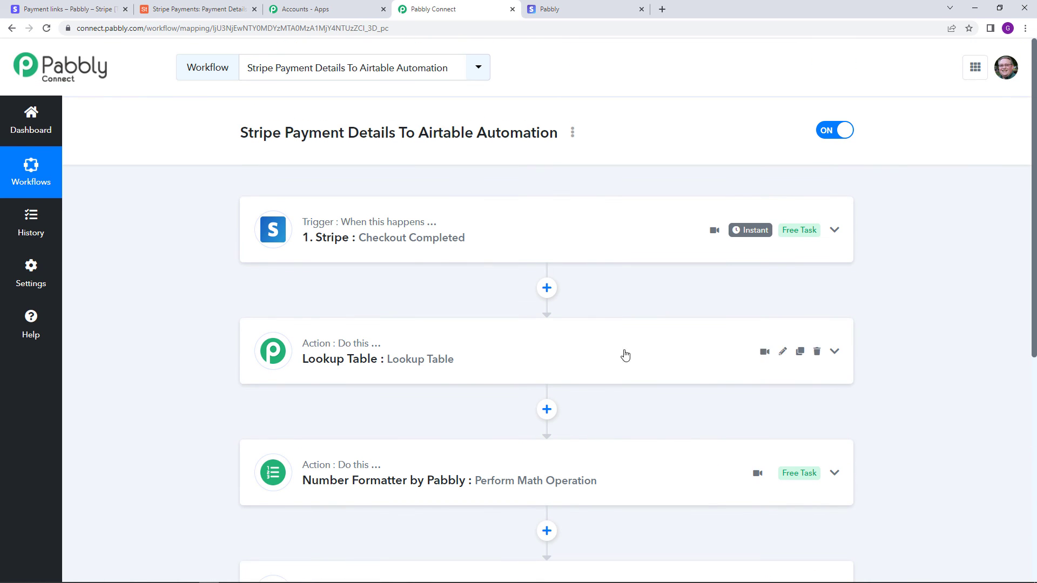
# Step: Display the share link for the Stripe Payment Details To Airtable Automation workflow, close it, and reopen the workflow's list of options
pyautogui.click(572, 135)
pyautogui.click(519, 208)
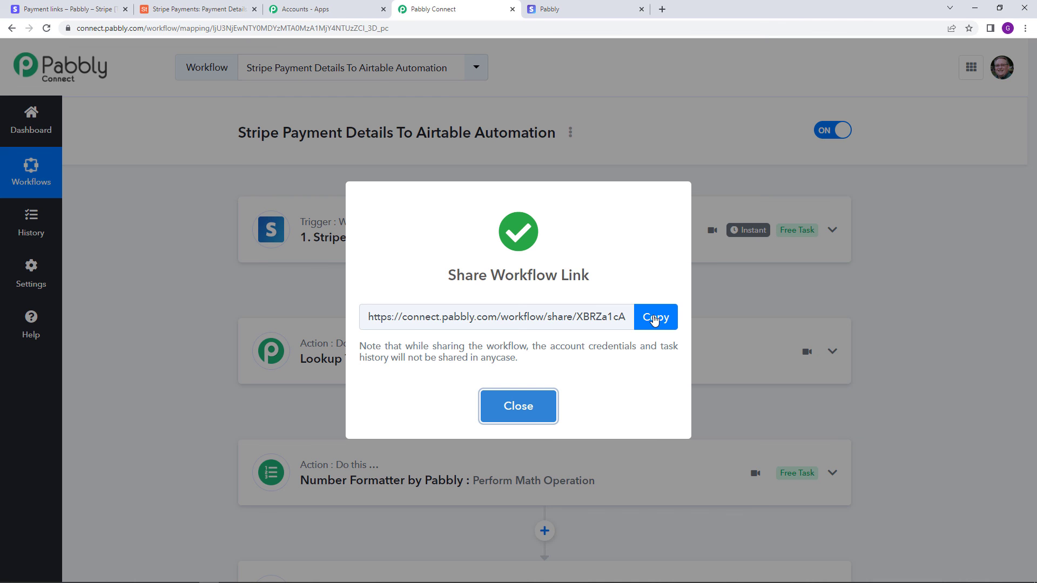
pyautogui.click(540, 406)
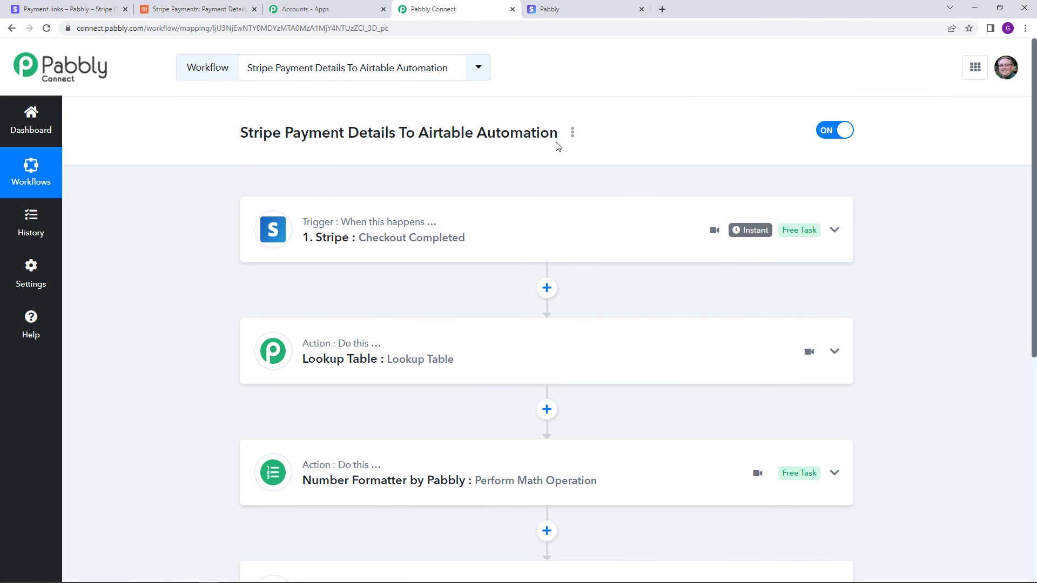
pyautogui.click(572, 132)
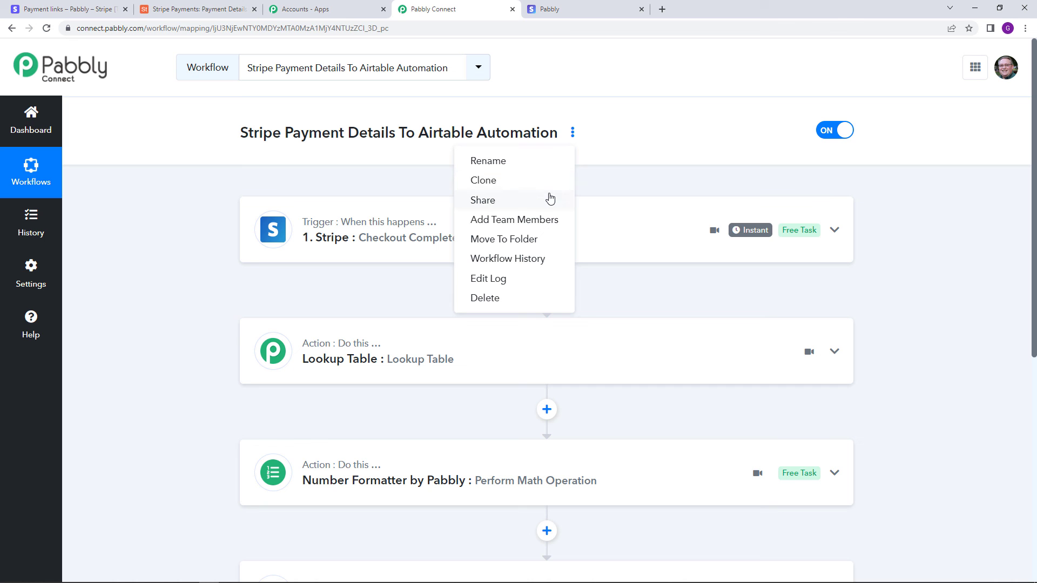